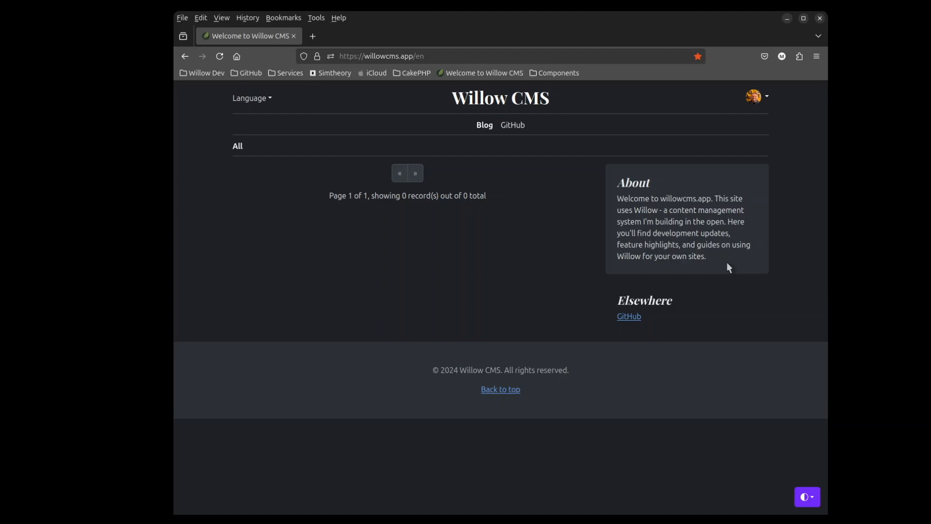
Start a new page in the site's admin area and title it "Privacy Policy"
{"action": "left_click", "coordinate": [754, 97]}
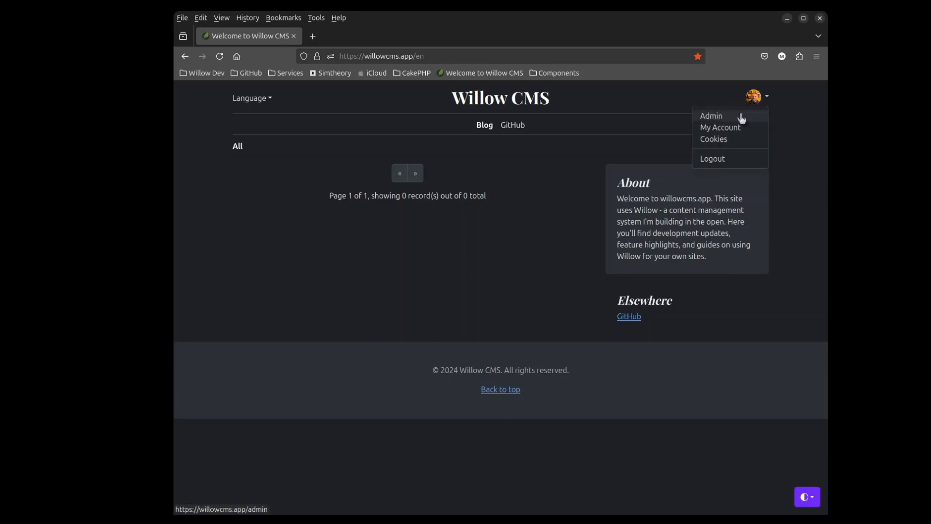
{"action": "left_click", "coordinate": [733, 116]}
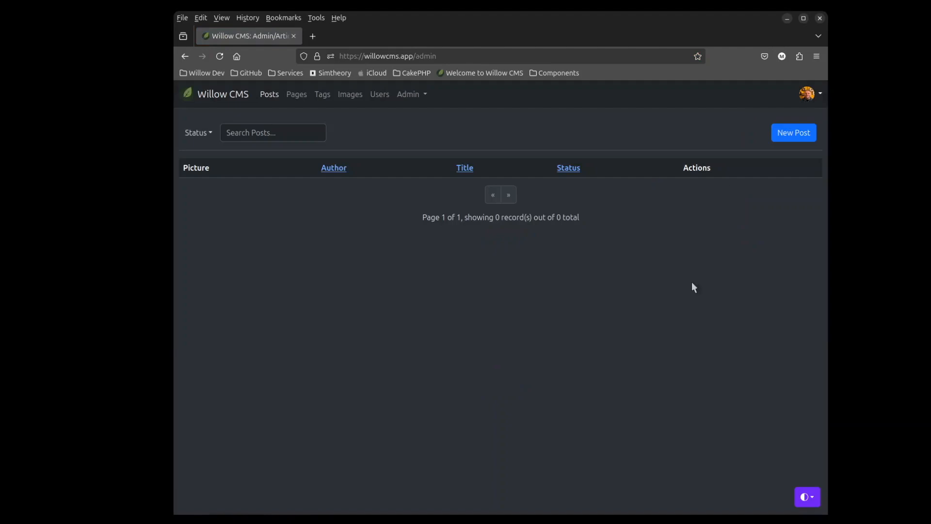
{"action": "left_click", "coordinate": [298, 97]}
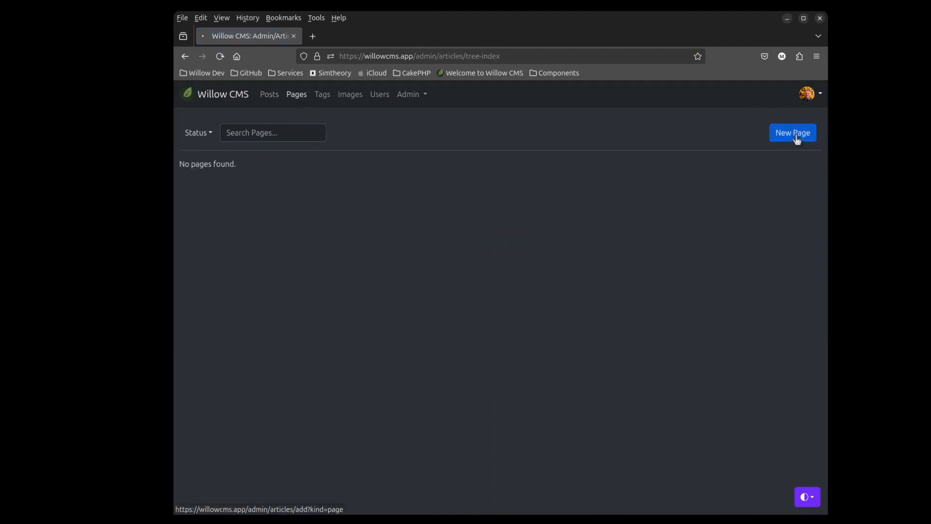
{"action": "left_click", "coordinate": [797, 140]}
{"action": "left_click", "coordinate": [681, 172]}
{"action": "type", "text": "Privacy"}
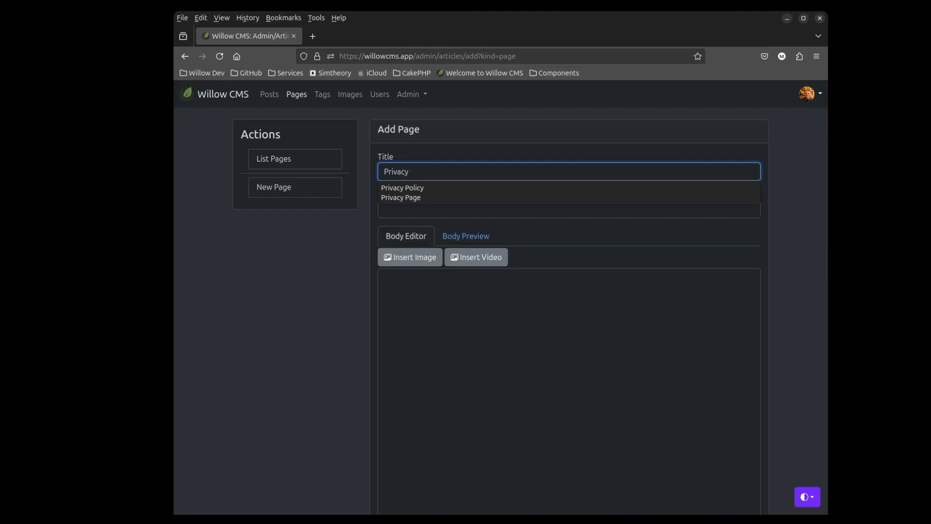
{"action": "left_click", "coordinate": [480, 188]}
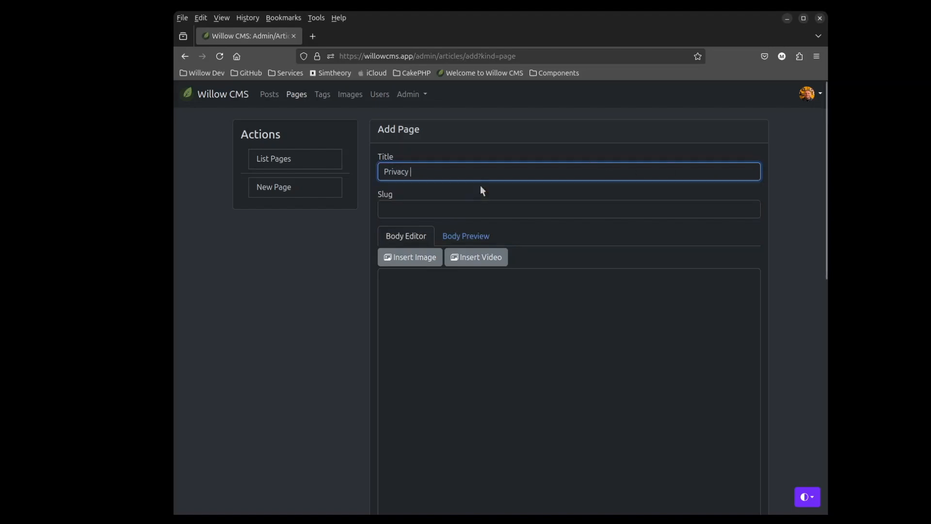
Paste the prepared Markdown privacy policy text into the page body and check it back to its beginning
{"action": "left_click", "coordinate": [642, 322]}
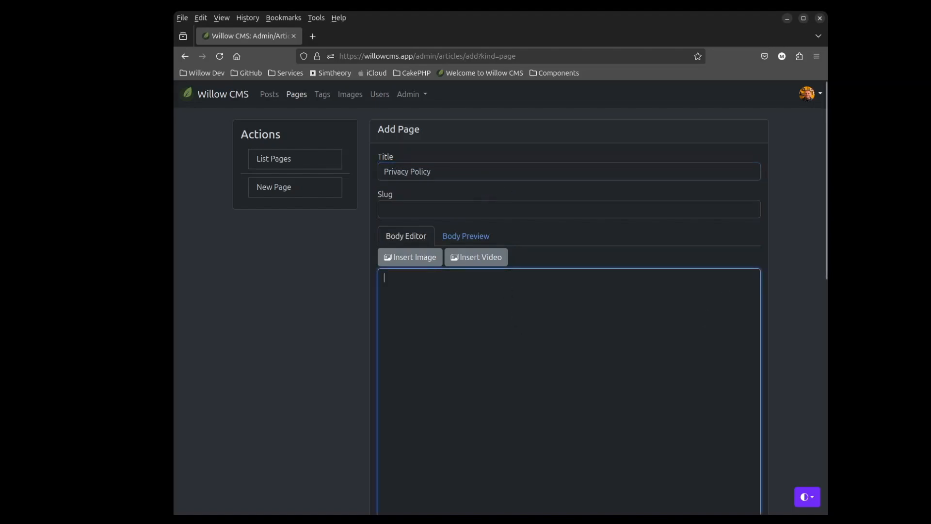
{"action": "key", "text": "alt+Tab"}
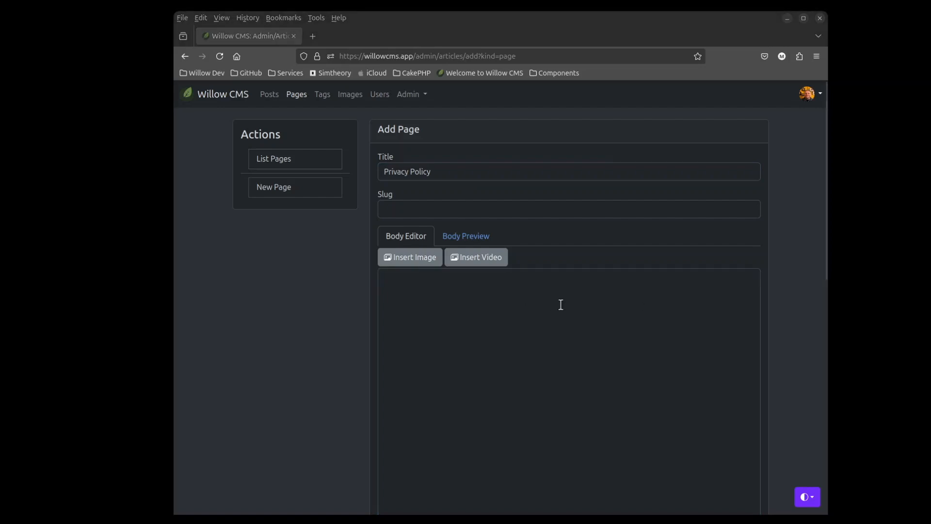
{"action": "left_click", "coordinate": [535, 304]}
{"action": "key", "text": "ctrl+v"}
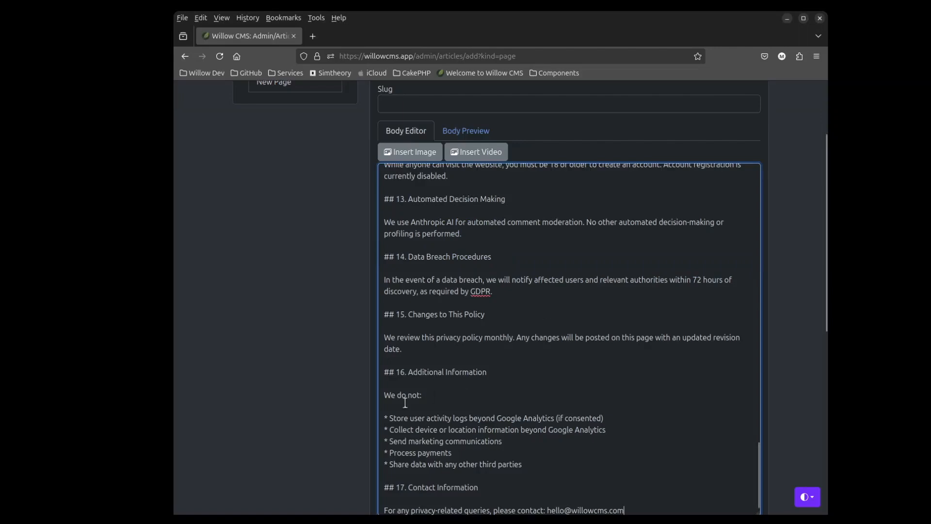
{"action": "scroll", "coordinate": [409, 399], "scroll_direction": "up", "scroll_amount": 20}
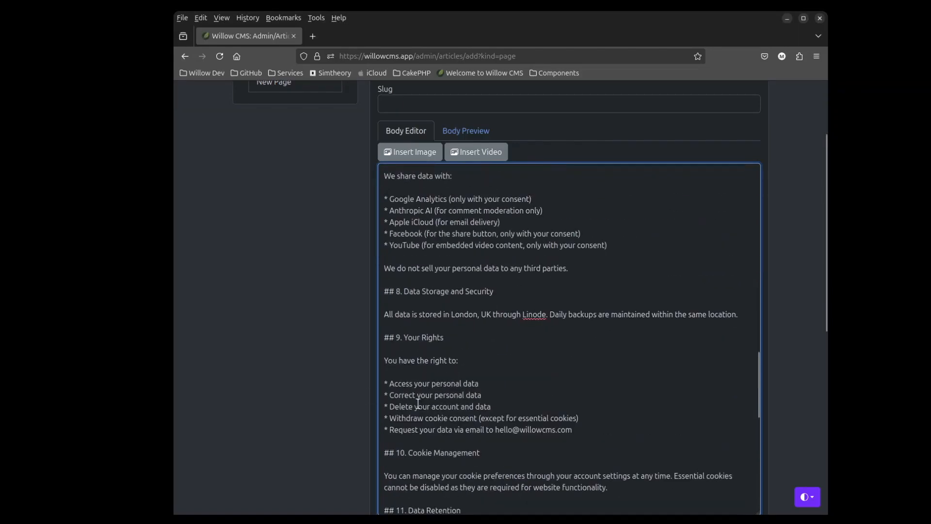
{"action": "scroll", "coordinate": [422, 410], "scroll_direction": "up", "scroll_amount": 5}
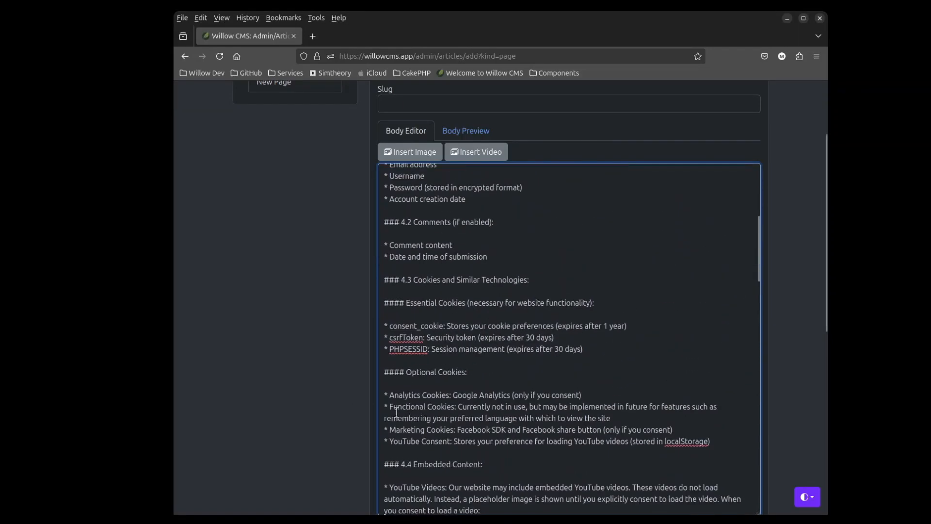
{"action": "scroll", "coordinate": [328, 382], "scroll_direction": "up", "scroll_amount": 3}
{"action": "scroll", "coordinate": [409, 388], "scroll_direction": "up", "scroll_amount": 6}
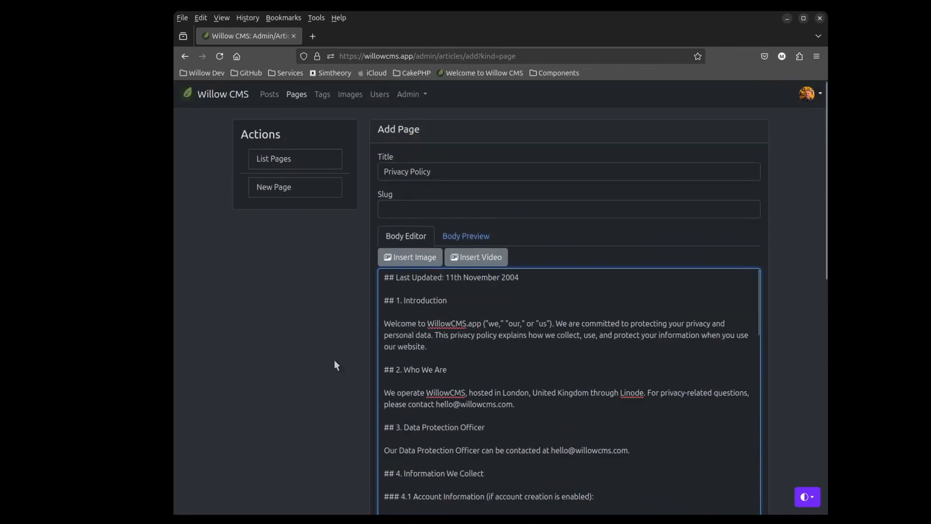
Preview the rendered page body and examine its headings, bullet lists and links
{"action": "scroll", "coordinate": [334, 360], "scroll_direction": "down", "scroll_amount": 3}
{"action": "left_click", "coordinate": [457, 102]}
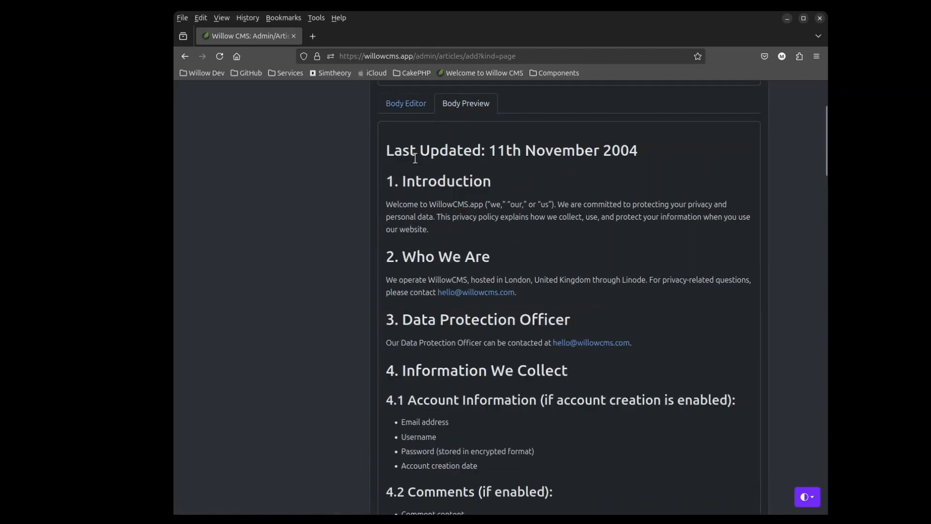
{"action": "scroll", "coordinate": [409, 289], "scroll_direction": "down", "scroll_amount": 6}
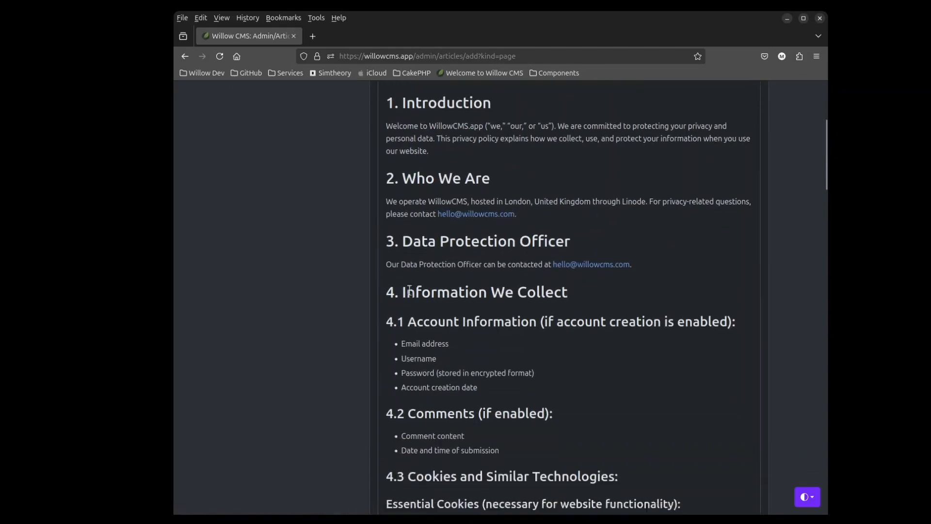
{"action": "scroll", "coordinate": [408, 289], "scroll_direction": "down", "scroll_amount": 5}
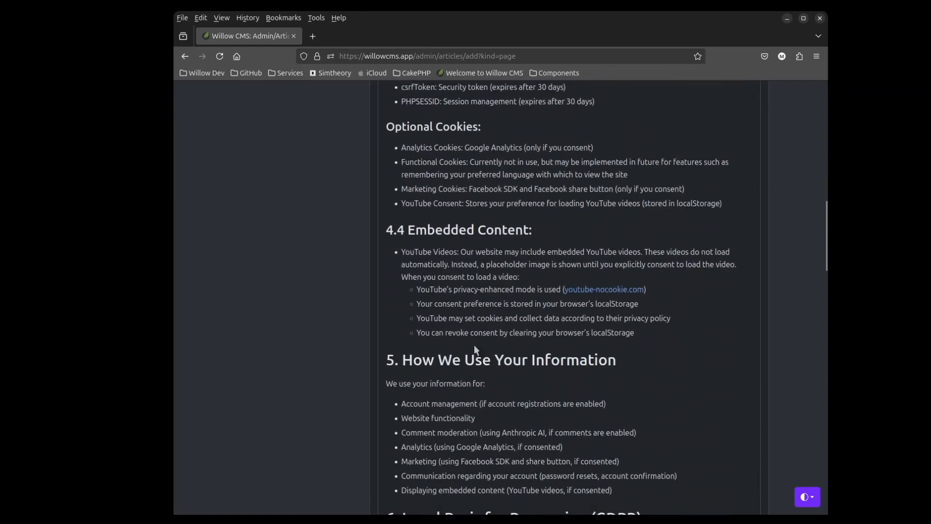
{"action": "scroll", "coordinate": [443, 330], "scroll_direction": "down", "scroll_amount": 4}
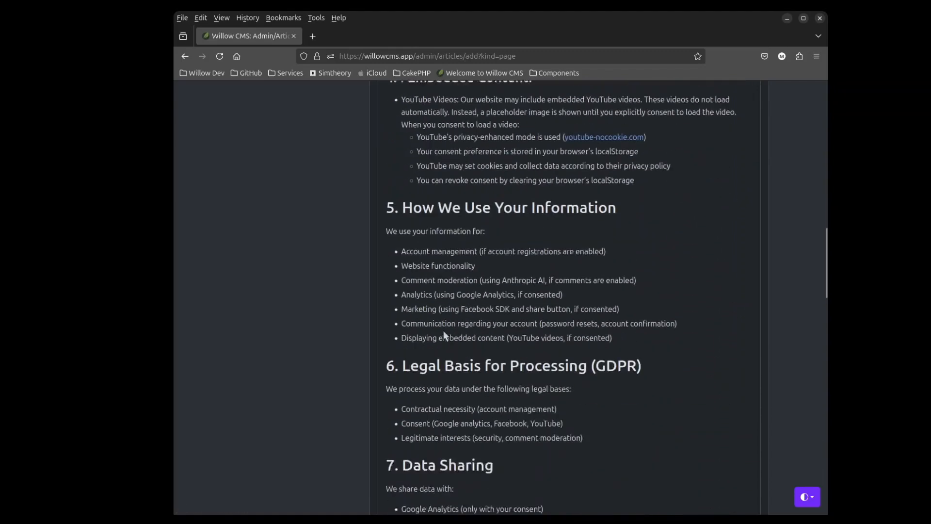
{"action": "scroll", "coordinate": [443, 330], "scroll_direction": "up", "scroll_amount": 7}
{"action": "scroll", "coordinate": [443, 331], "scroll_direction": "up", "scroll_amount": 5}
{"action": "scroll", "coordinate": [345, 334], "scroll_direction": "down", "scroll_amount": 20}
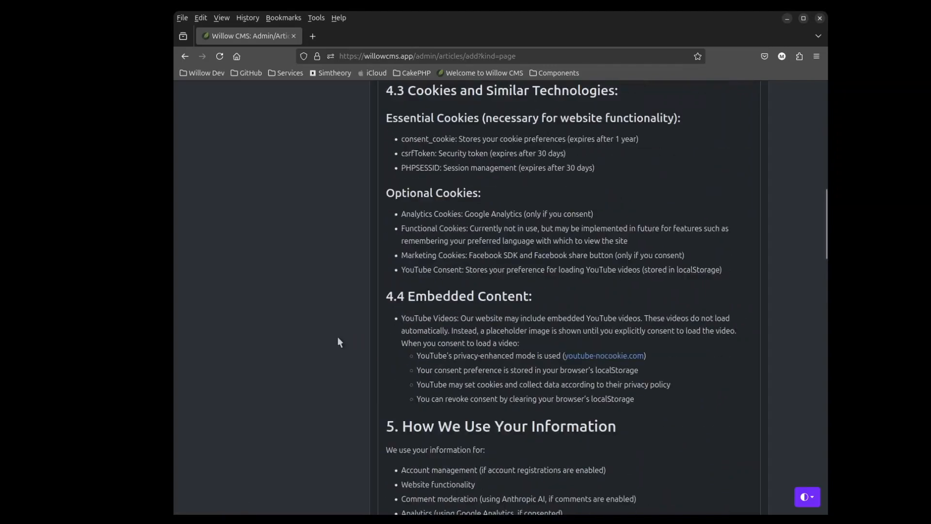
Submit the new page without publishing it, and open the public front site
{"action": "scroll", "coordinate": [339, 337], "scroll_direction": "down", "scroll_amount": 13}
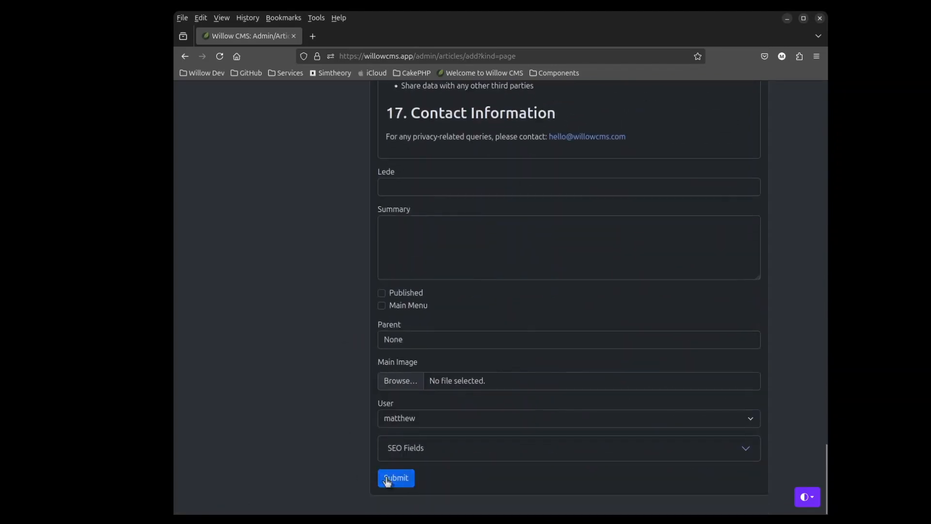
{"action": "left_click", "coordinate": [391, 480]}
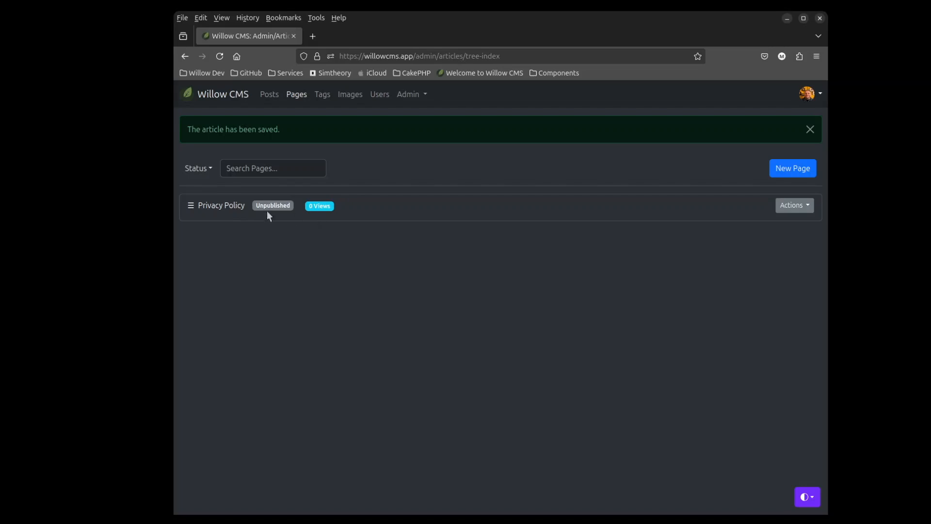
{"action": "left_click", "coordinate": [807, 94]}
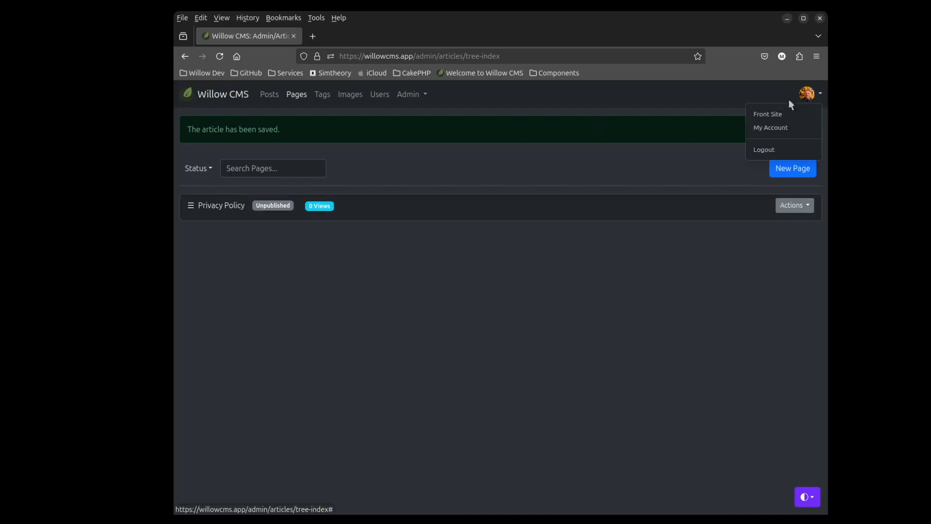
{"action": "left_click", "coordinate": [775, 114]}
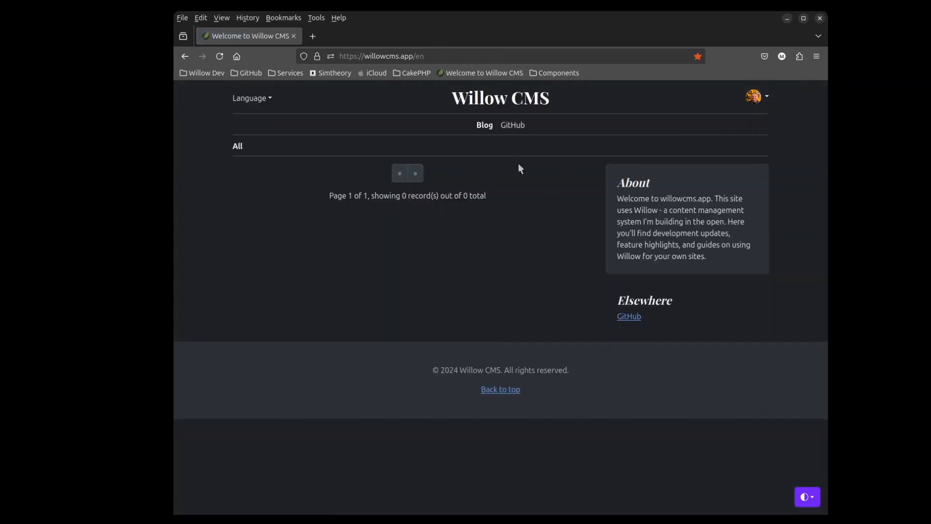
Change the Editor option in the admin settings to Trumbowyg and save all settings
{"action": "left_click", "coordinate": [760, 102]}
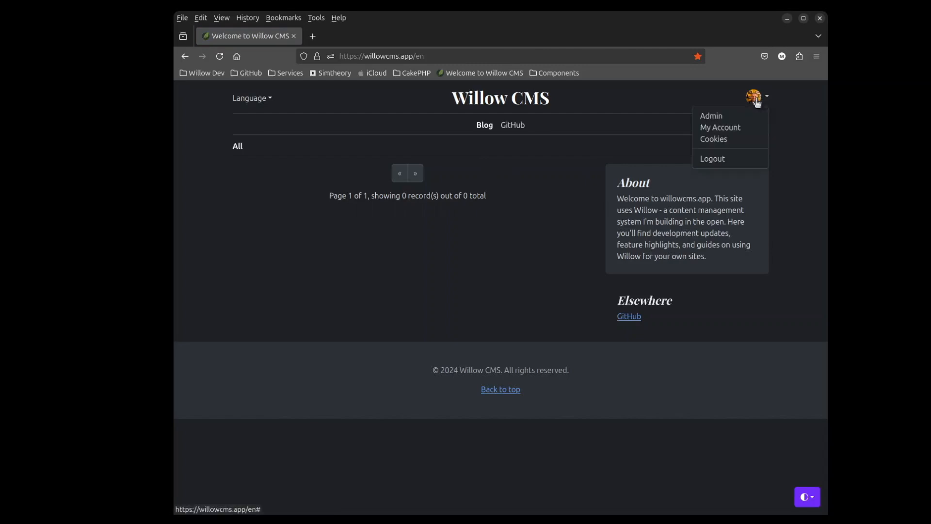
{"action": "left_click", "coordinate": [731, 117]}
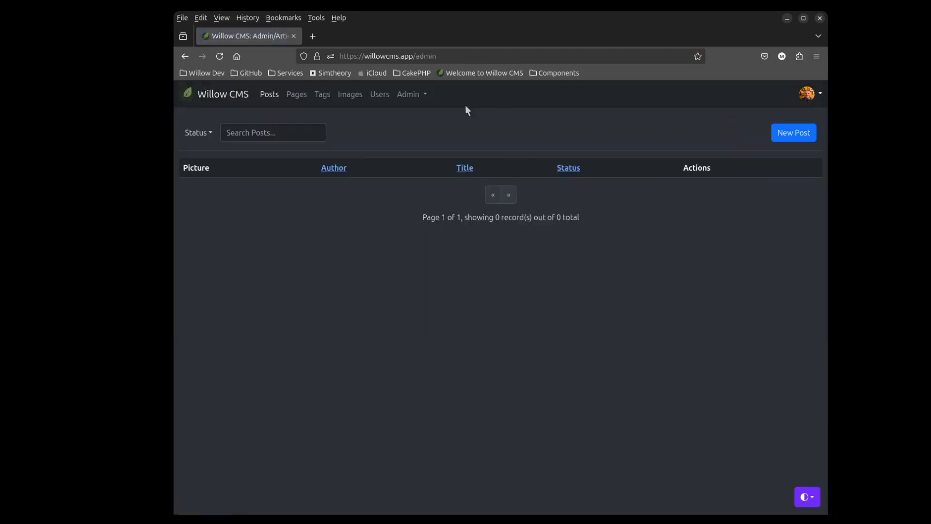
{"action": "left_click", "coordinate": [415, 95]}
{"action": "left_click", "coordinate": [413, 116]}
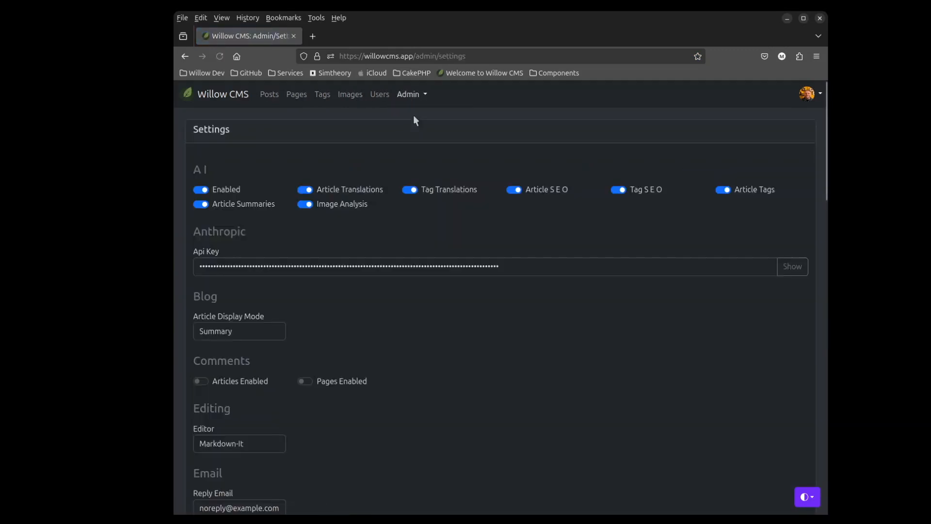
{"action": "left_click", "coordinate": [237, 448]}
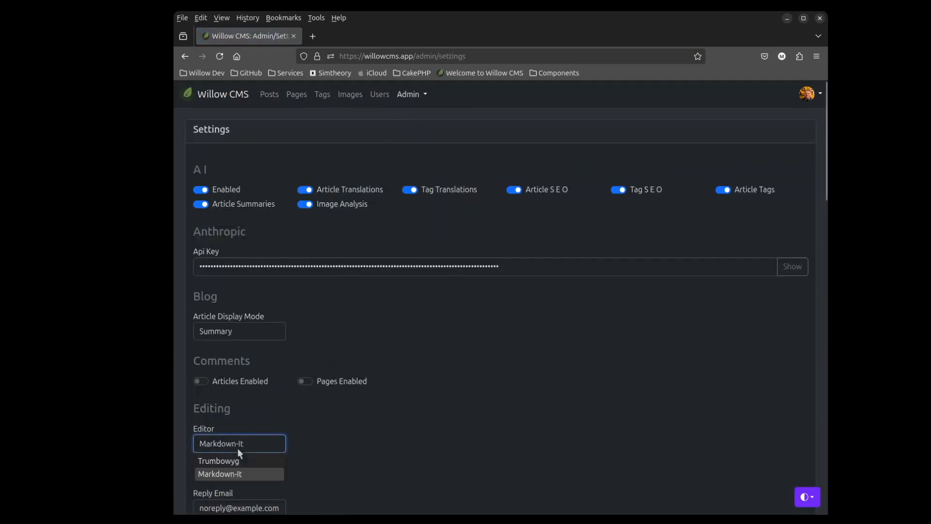
{"action": "left_click", "coordinate": [225, 462]}
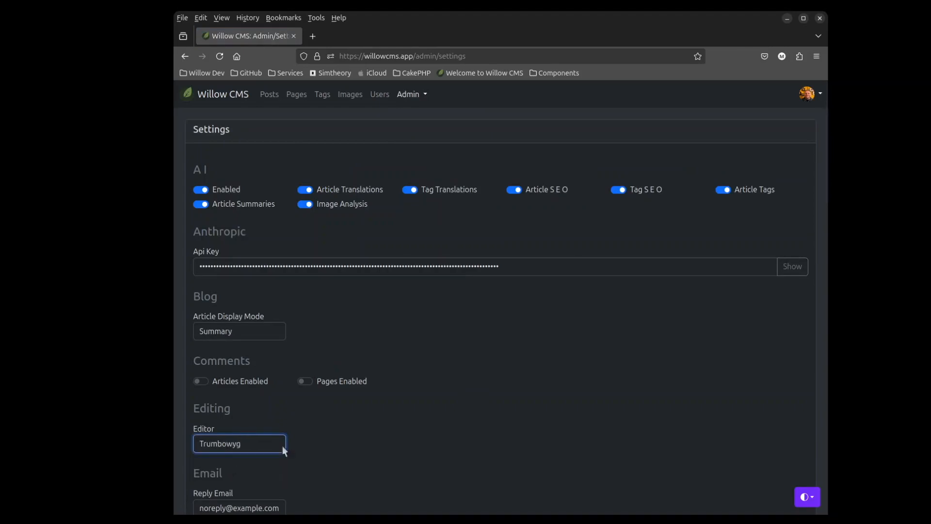
{"action": "scroll", "coordinate": [459, 418], "scroll_direction": "down", "scroll_amount": 7}
{"action": "scroll", "coordinate": [460, 418], "scroll_direction": "down", "scroll_amount": 12}
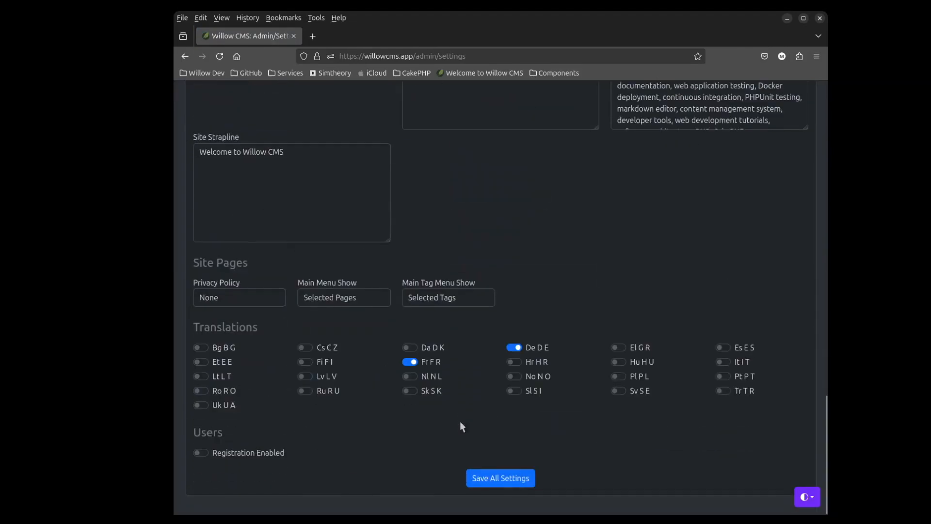
{"action": "left_click", "coordinate": [482, 479]}
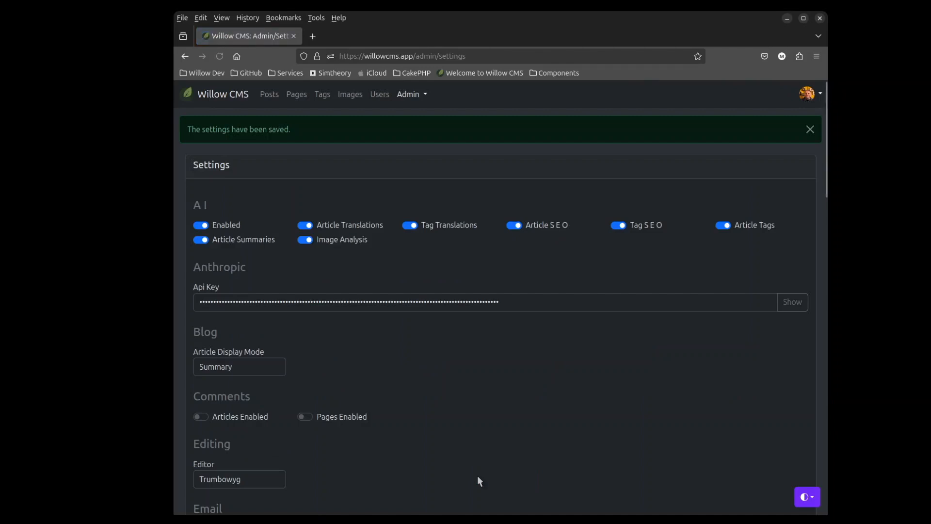
Open the Privacy Policy page from the pages list for editing
{"action": "left_click", "coordinate": [297, 95]}
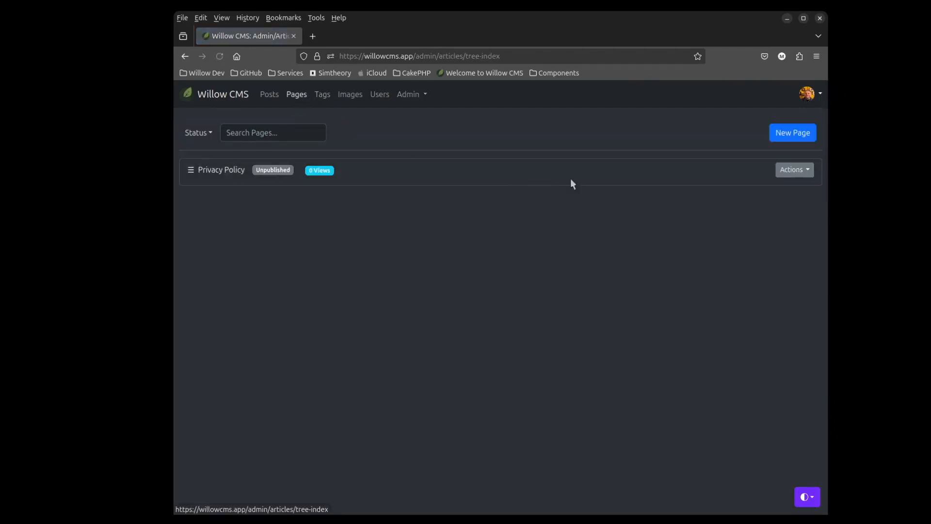
{"action": "left_click", "coordinate": [794, 171]}
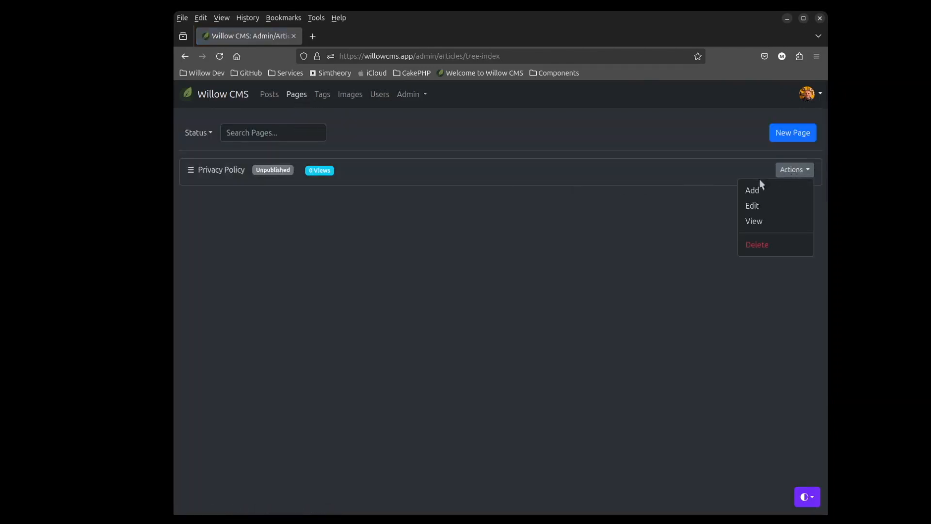
{"action": "left_click", "coordinate": [761, 205]}
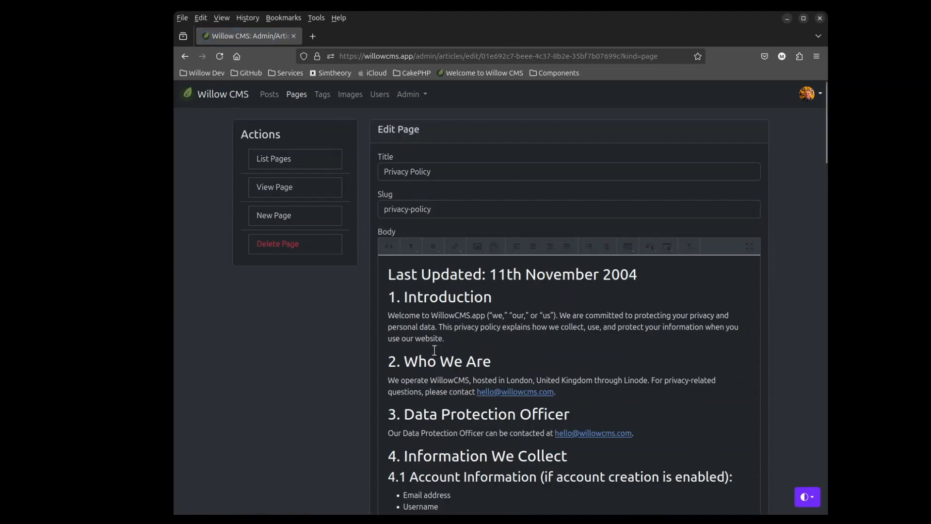
Examine the page body in the Trumbowyg editor, along with its text style and heading format options
{"action": "scroll", "coordinate": [433, 347], "scroll_direction": "down", "scroll_amount": 3}
{"action": "scroll", "coordinate": [463, 320], "scroll_direction": "down", "scroll_amount": 4}
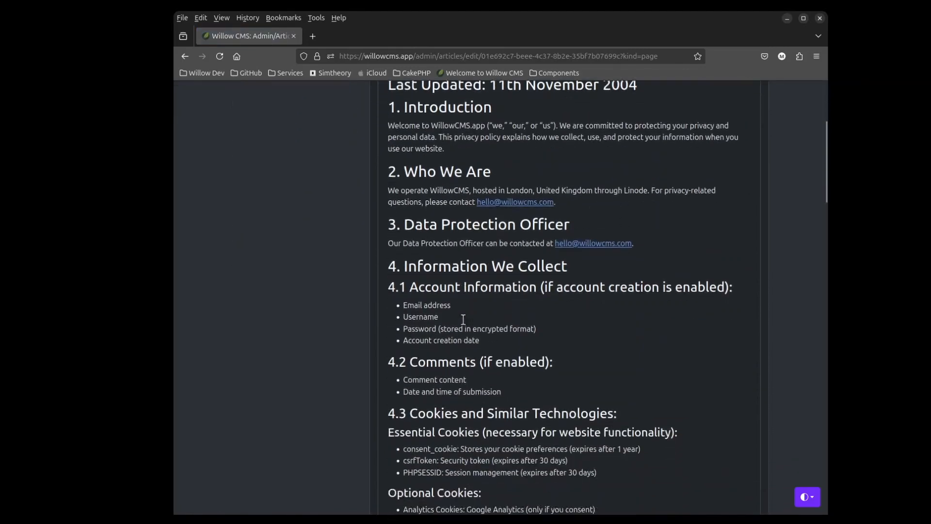
{"action": "scroll", "coordinate": [463, 320], "scroll_direction": "down", "scroll_amount": 3}
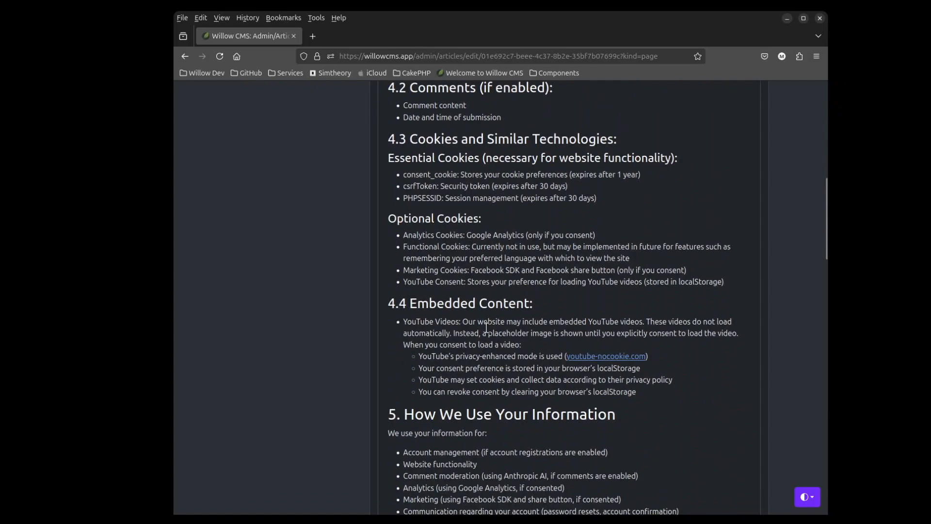
{"action": "scroll", "coordinate": [486, 327], "scroll_direction": "up", "scroll_amount": 10}
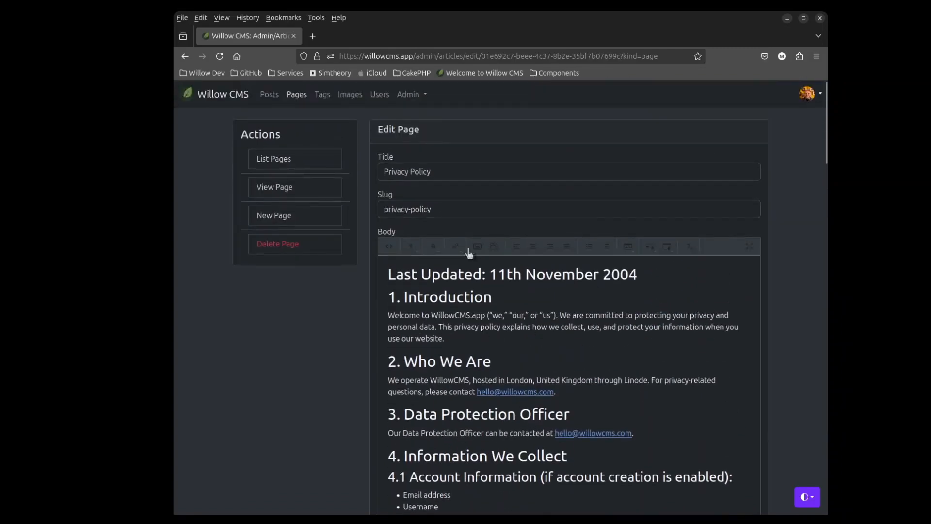
{"action": "left_click", "coordinate": [434, 248]}
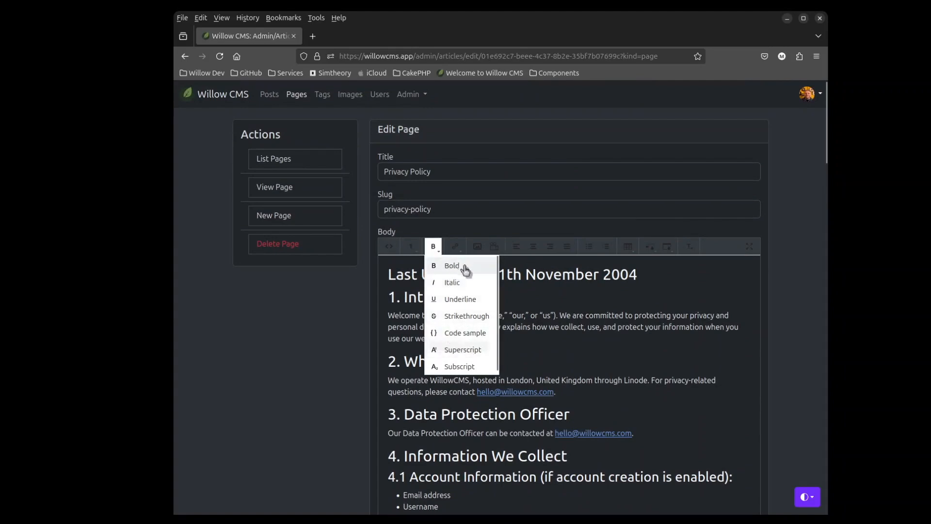
{"action": "left_click", "coordinate": [413, 247]}
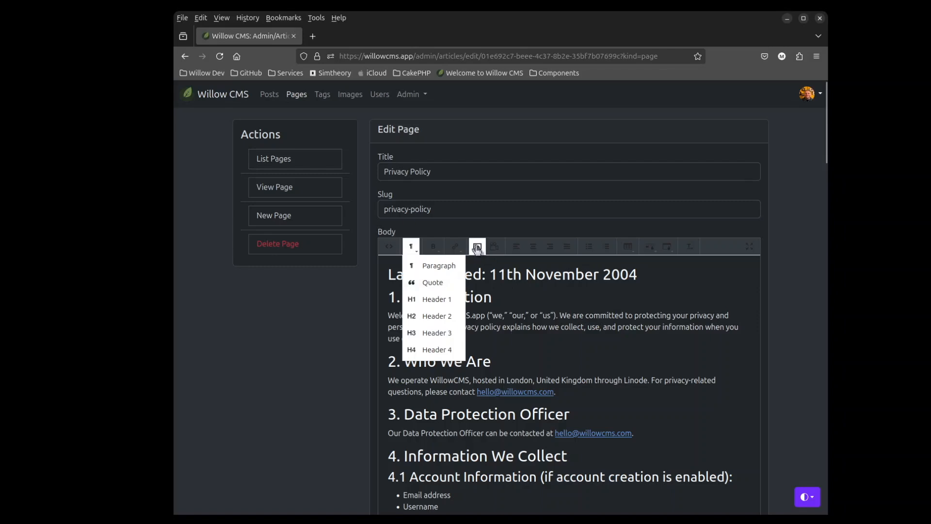
{"action": "left_click", "coordinate": [514, 274]}
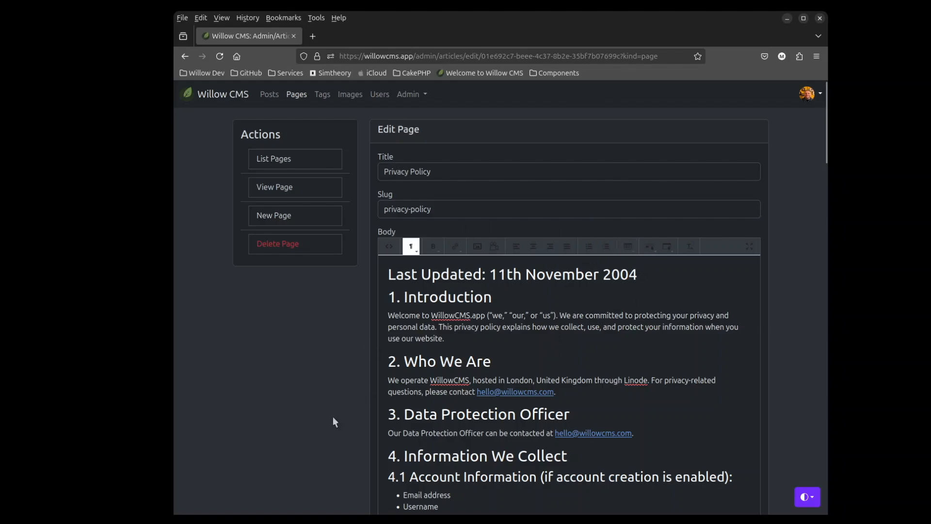
Mark the Privacy Policy page as Published, include it in the Main Menu, and submit it
{"action": "scroll", "coordinate": [333, 416], "scroll_direction": "down", "scroll_amount": 15}
{"action": "scroll", "coordinate": [333, 417], "scroll_direction": "down", "scroll_amount": 15}
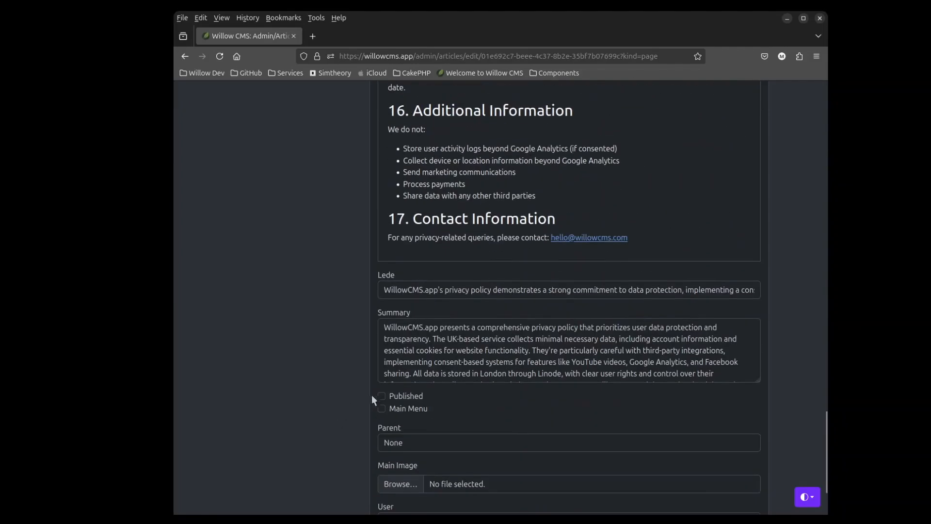
{"action": "left_click", "coordinate": [382, 396]}
{"action": "left_click", "coordinate": [382, 409]}
{"action": "scroll", "coordinate": [321, 465], "scroll_direction": "down", "scroll_amount": 1}
{"action": "scroll", "coordinate": [321, 464], "scroll_direction": "down", "scroll_amount": 3}
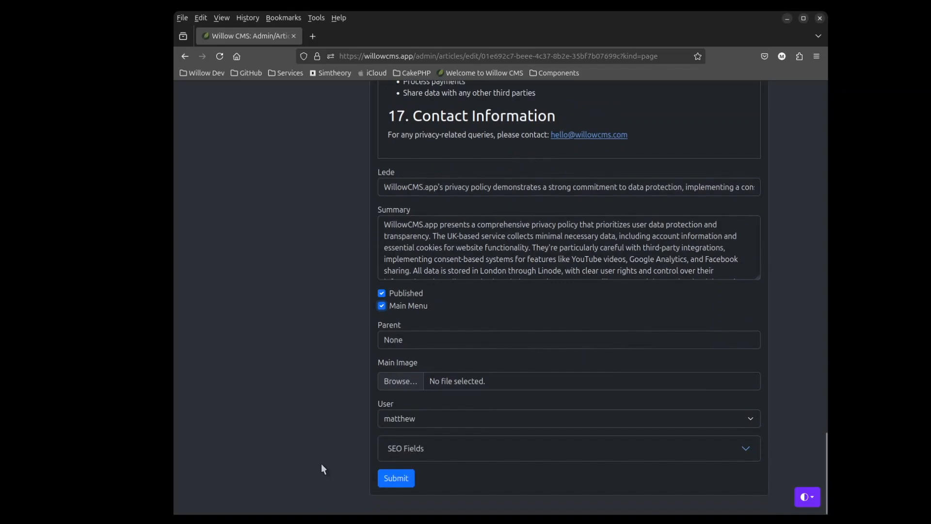
{"action": "left_click", "coordinate": [397, 483]}
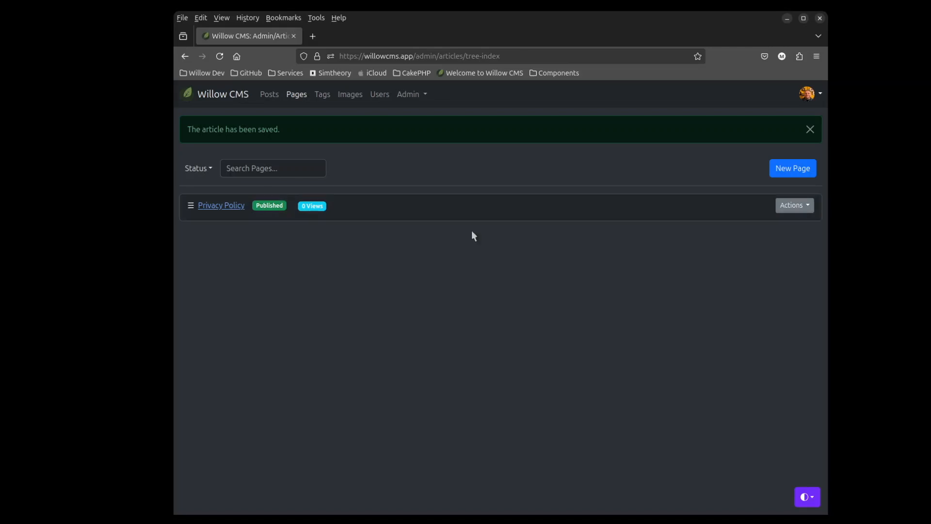
Open the Privacy Policy page from the public site's main menu and examine its published content
{"action": "left_click", "coordinate": [807, 94]}
{"action": "left_click", "coordinate": [778, 114]}
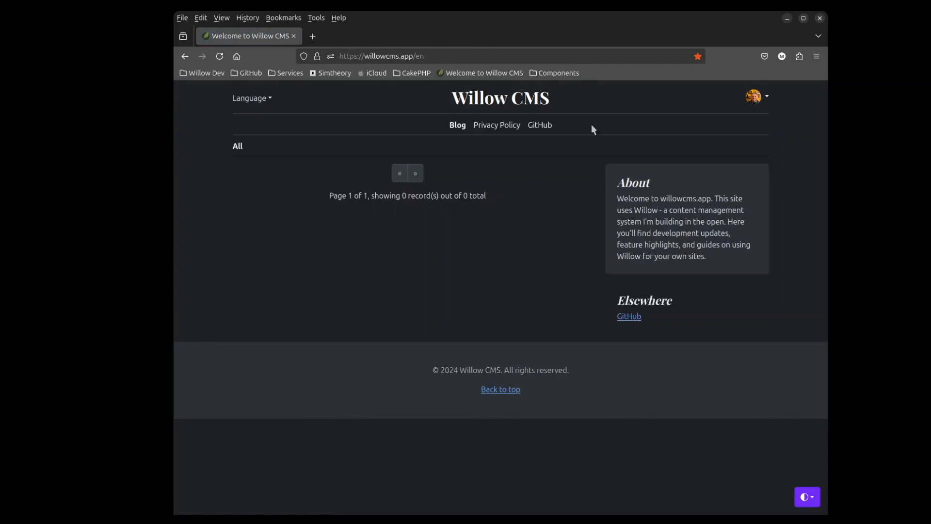
{"action": "left_click", "coordinate": [491, 128]}
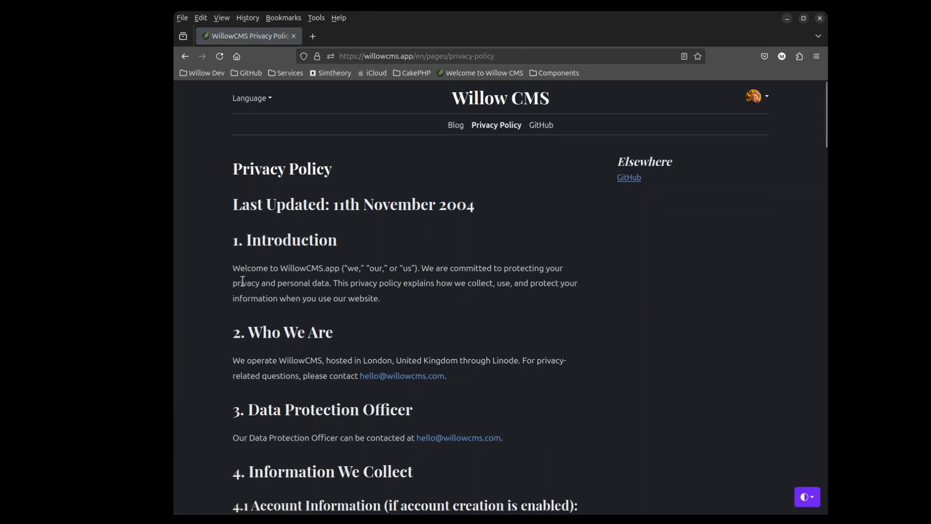
{"action": "scroll", "coordinate": [243, 281], "scroll_direction": "down", "scroll_amount": 10}
{"action": "scroll", "coordinate": [242, 280], "scroll_direction": "down", "scroll_amount": 5}
{"action": "scroll", "coordinate": [243, 280], "scroll_direction": "up", "scroll_amount": 10}
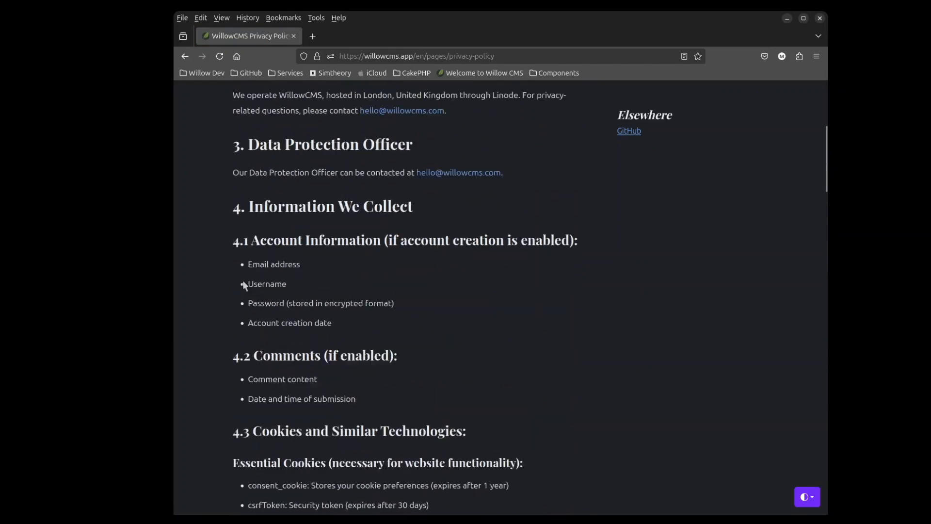
{"action": "scroll", "coordinate": [244, 286], "scroll_direction": "up", "scroll_amount": 5}
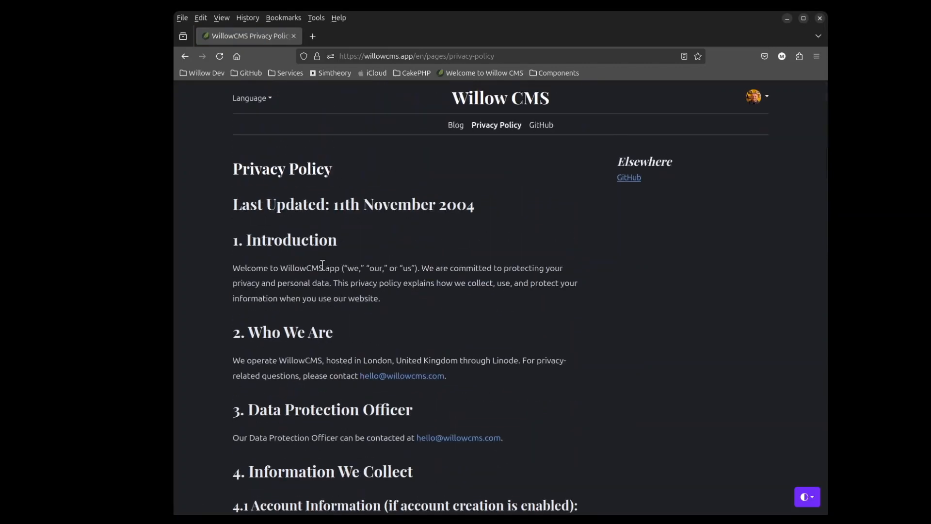
View the public Privacy Policy page in German and French, and switch it back to English
{"action": "left_click", "coordinate": [263, 98]}
{"action": "left_click", "coordinate": [273, 130]}
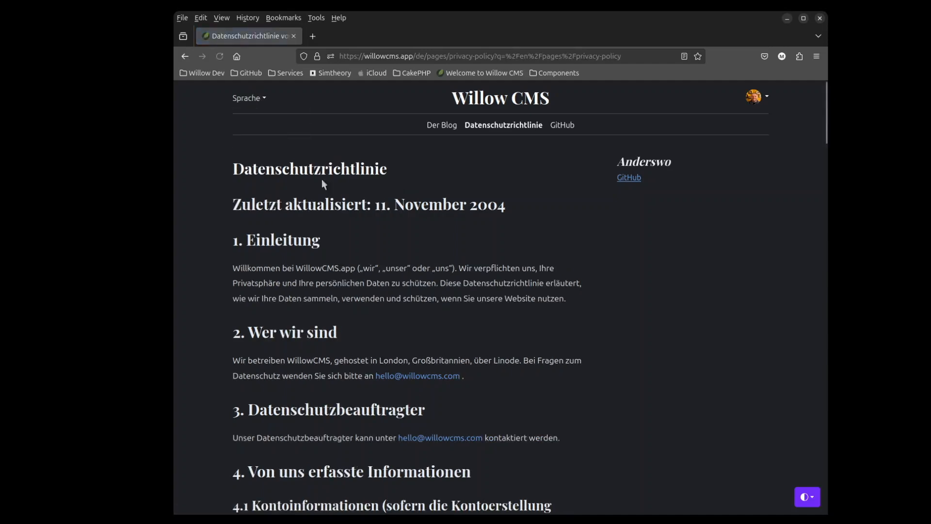
{"action": "left_click", "coordinate": [257, 100]}
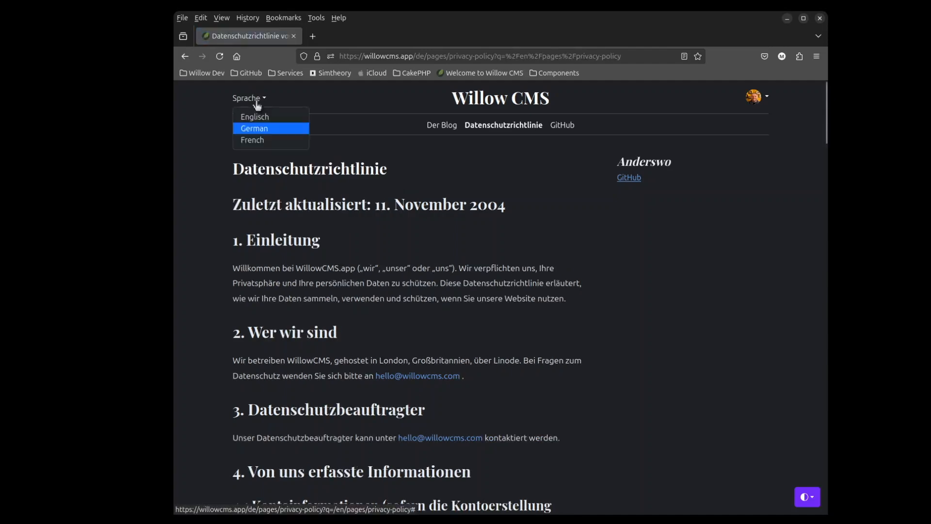
{"action": "left_click", "coordinate": [269, 140]}
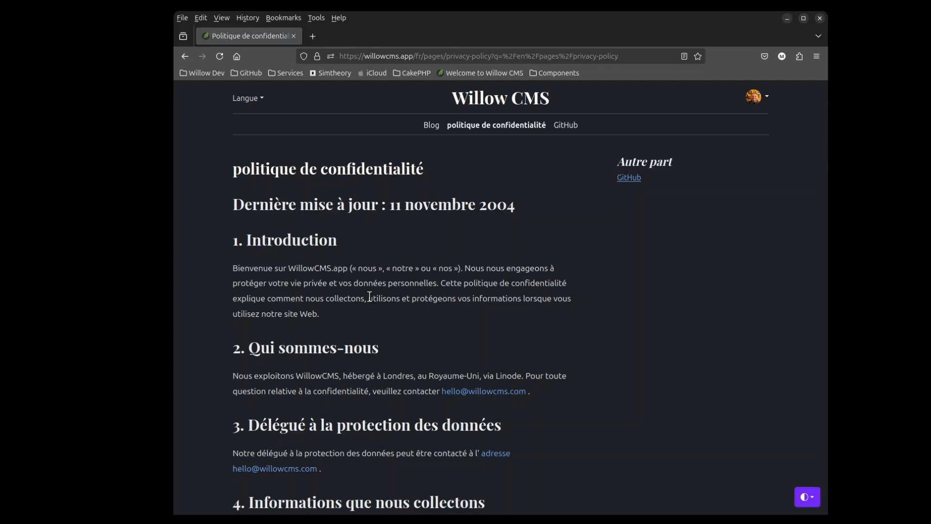
{"action": "left_click", "coordinate": [248, 98]}
{"action": "left_click", "coordinate": [254, 117]}
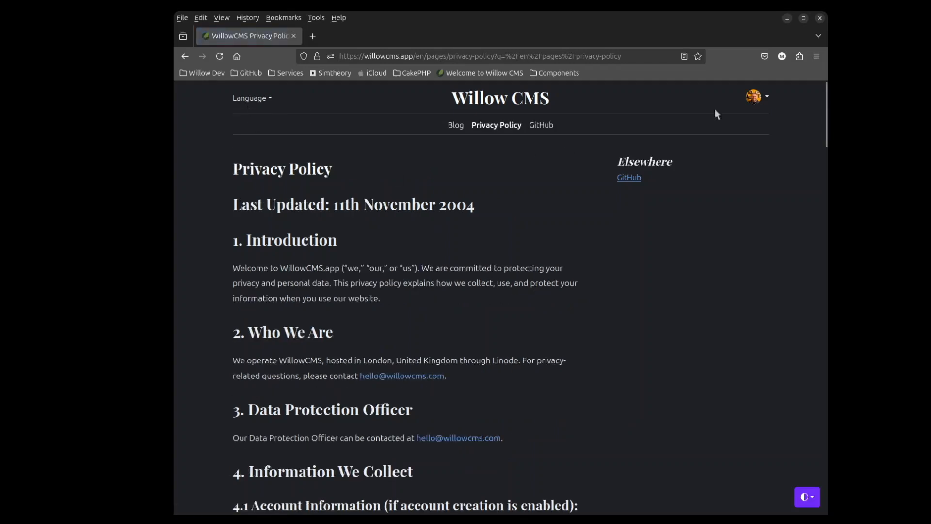
Open the admin settings and select the Privacy Policy page as the Privacy Policy under Site Pages
{"action": "left_click", "coordinate": [755, 99]}
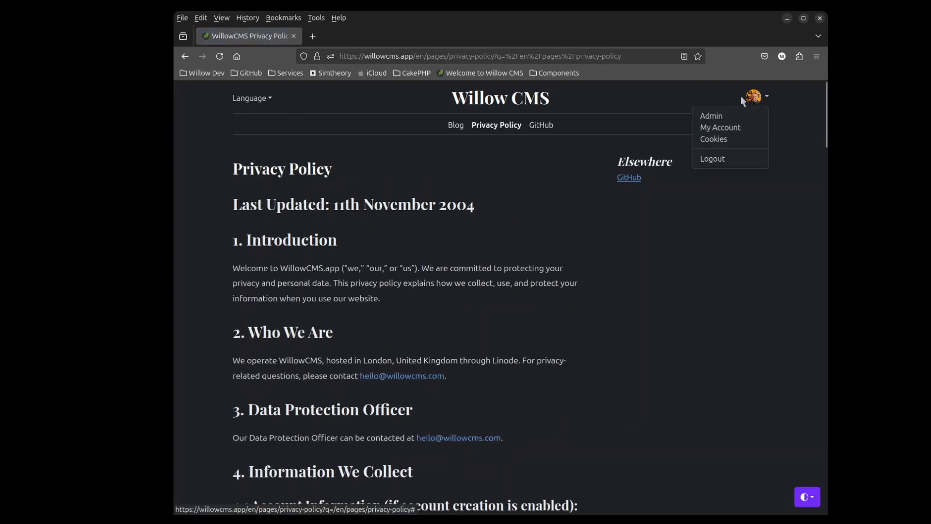
{"action": "left_click", "coordinate": [713, 118]}
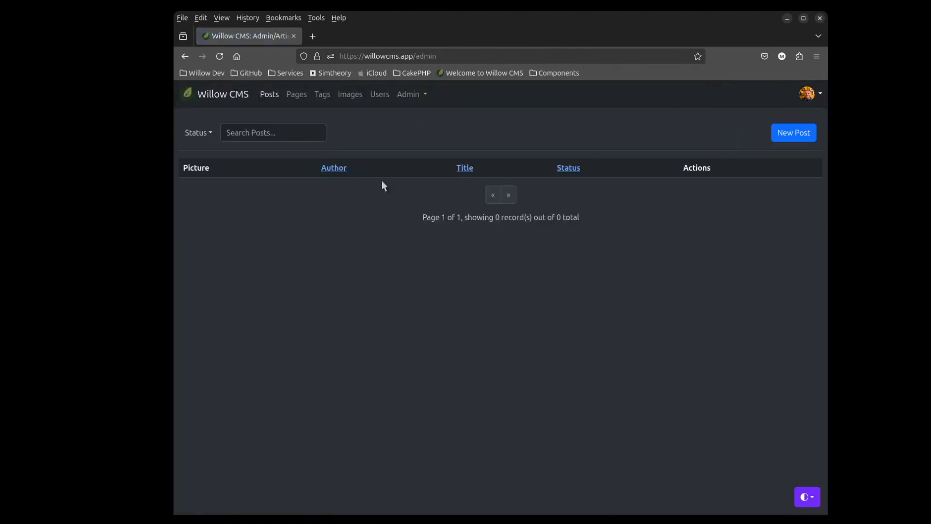
{"action": "left_click", "coordinate": [414, 98]}
{"action": "left_click", "coordinate": [418, 118]}
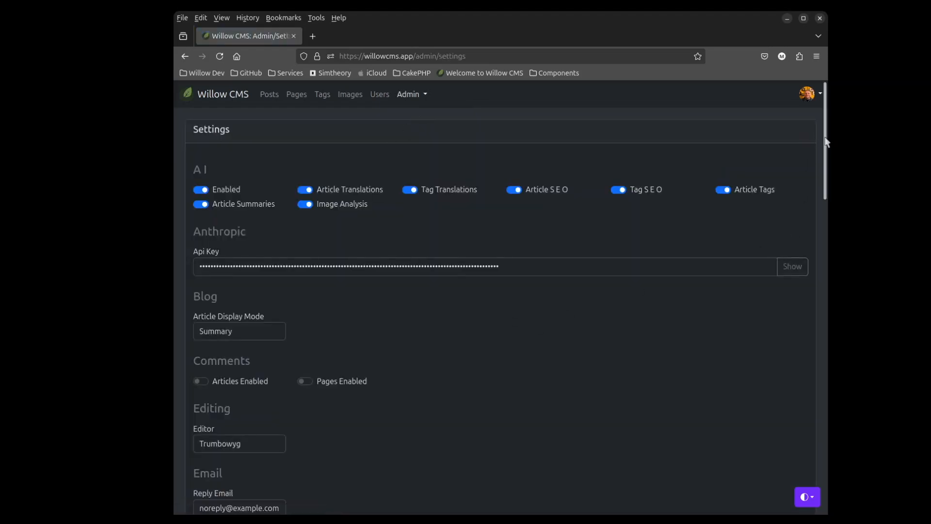
{"action": "scroll", "coordinate": [813, 138], "scroll_direction": "down", "scroll_amount": 20}
{"action": "scroll", "coordinate": [801, 425], "scroll_direction": "down", "scroll_amount": 3}
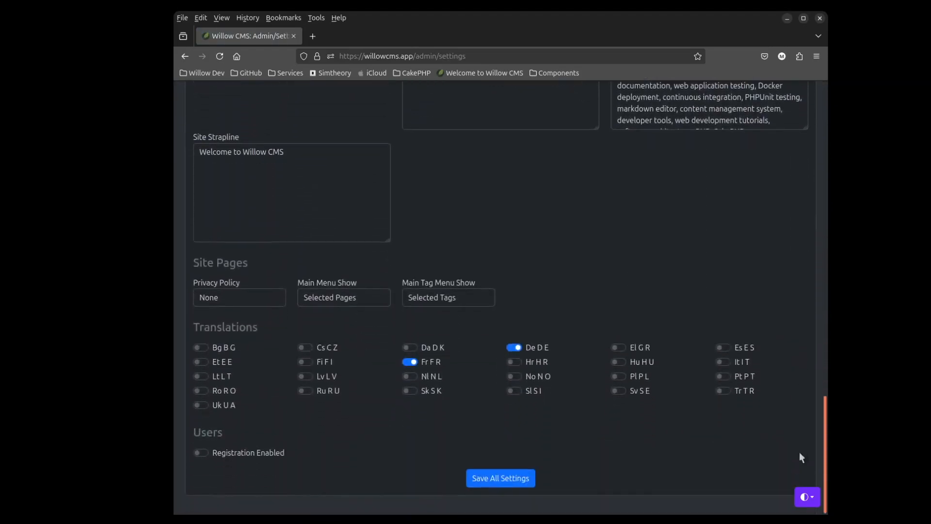
{"action": "left_click", "coordinate": [213, 296]}
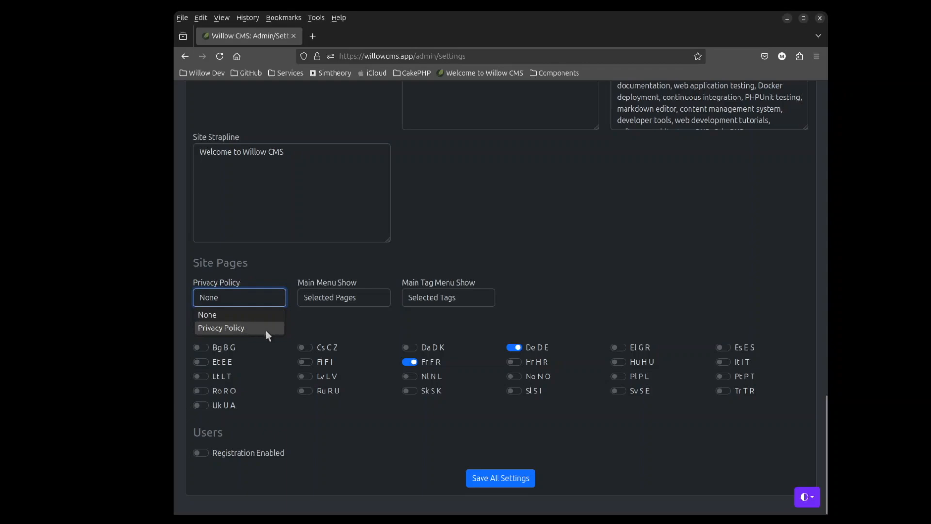
{"action": "left_click", "coordinate": [249, 328]}
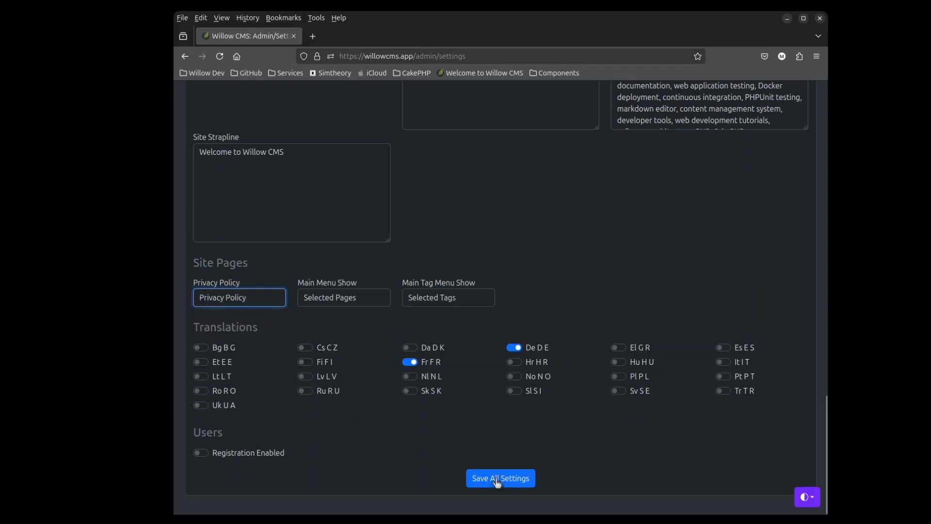
Set the Editor option to Markdown and save all settings
{"action": "scroll", "coordinate": [456, 377], "scroll_direction": "up", "scroll_amount": 20}
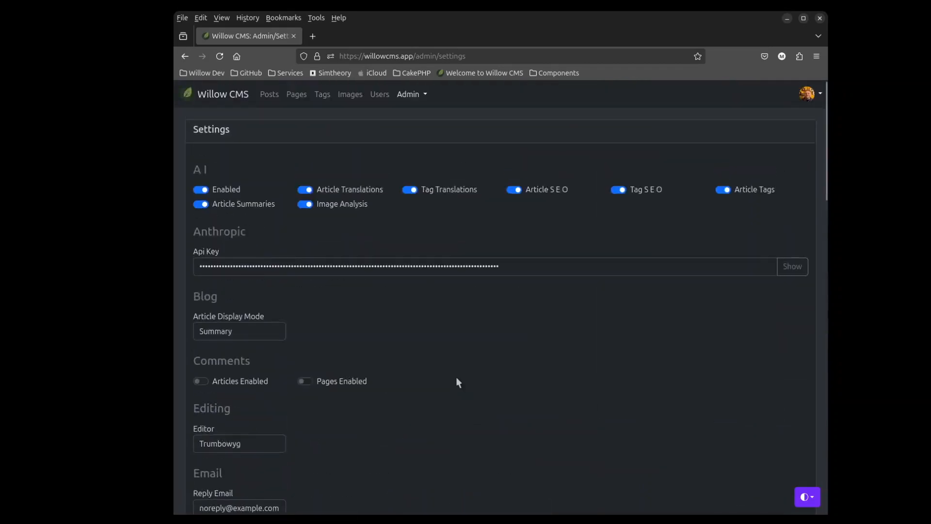
{"action": "left_click", "coordinate": [241, 446]}
{"action": "left_click", "coordinate": [233, 474]}
{"action": "left_click_drag", "start_coordinate": [825, 162], "coordinate": [766, 493]}
{"action": "left_click", "coordinate": [489, 477]}
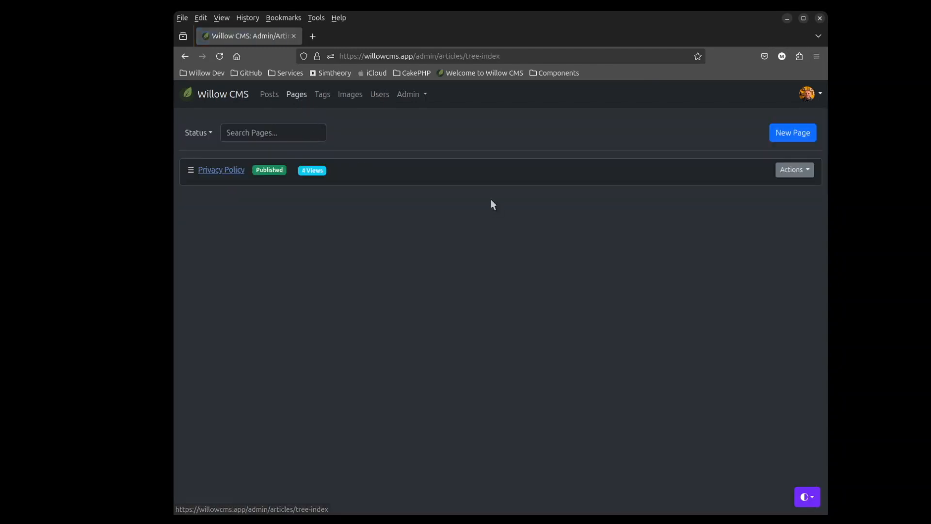
Open the Privacy Policy page from the pages list for editing, remove it from the Main Menu, and submit it
{"action": "left_click", "coordinate": [802, 173]}
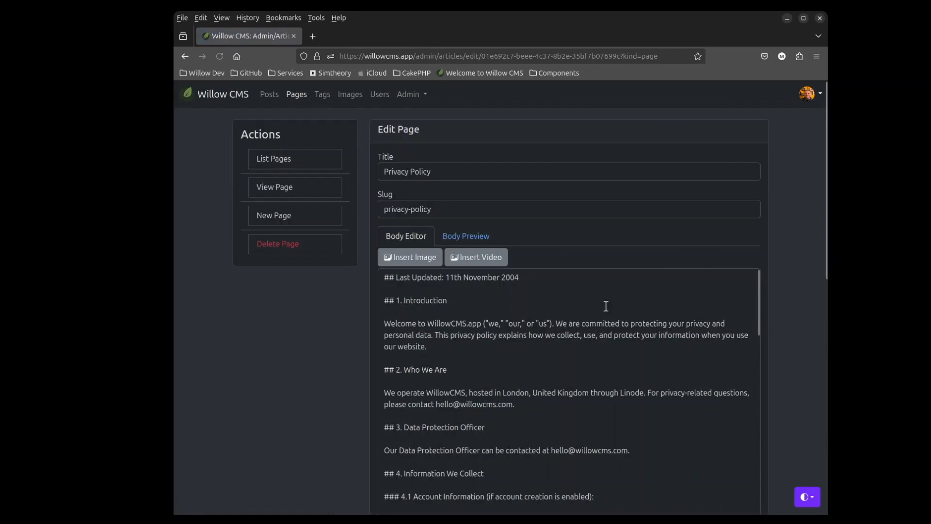
{"action": "scroll", "coordinate": [337, 416], "scroll_direction": "down", "scroll_amount": 10}
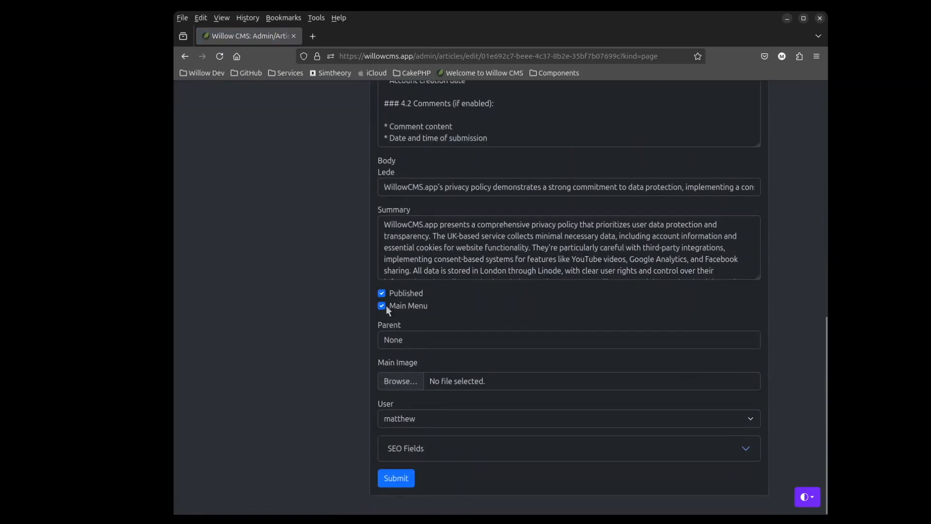
{"action": "left_click", "coordinate": [387, 480]}
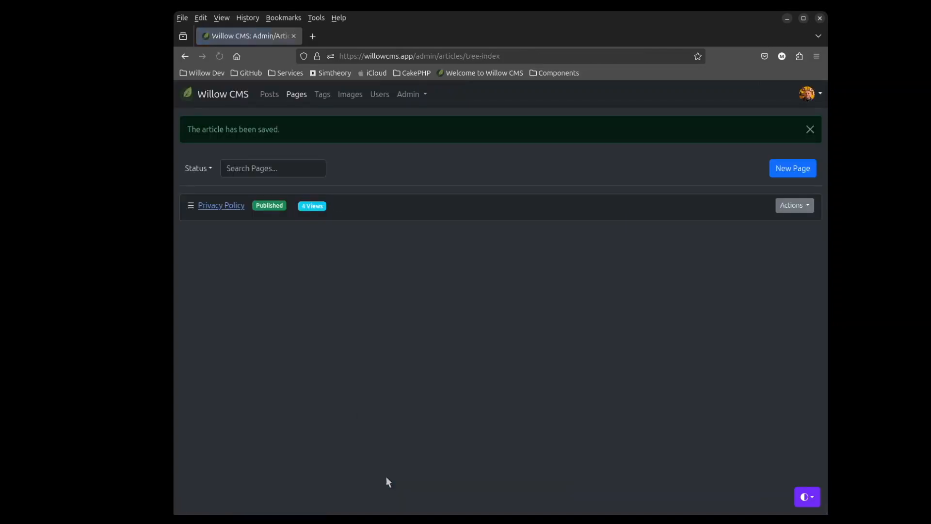
Open the public front site and follow the Privacy Policy link in its footer
{"action": "left_click", "coordinate": [800, 95]}
{"action": "left_click", "coordinate": [772, 115]}
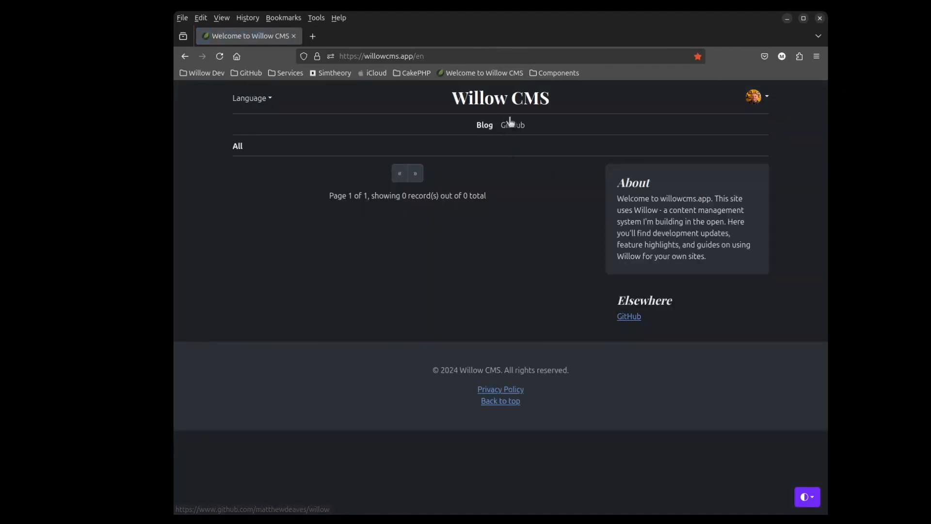
{"action": "left_click", "coordinate": [494, 391]}
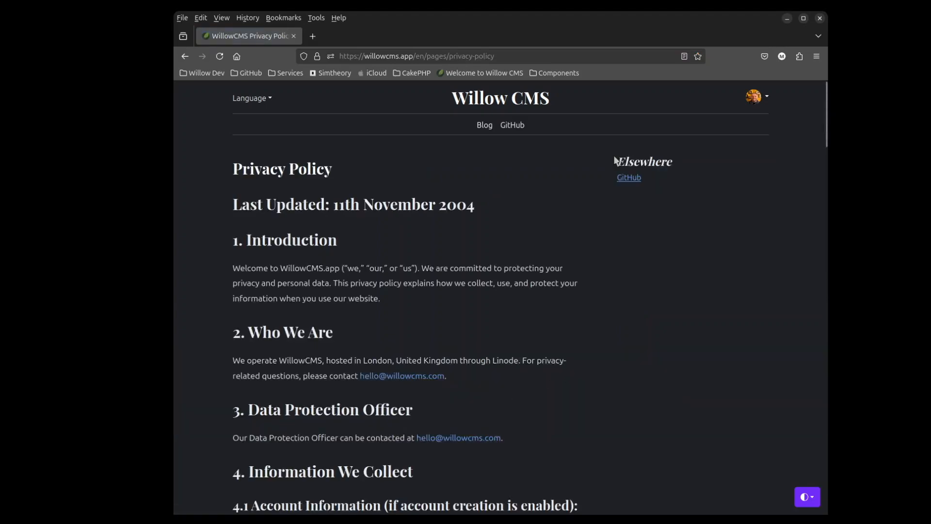
Open the Cookie Preferences page and follow the Privacy Policy link in its explanatory text
{"action": "left_click", "coordinate": [757, 104]}
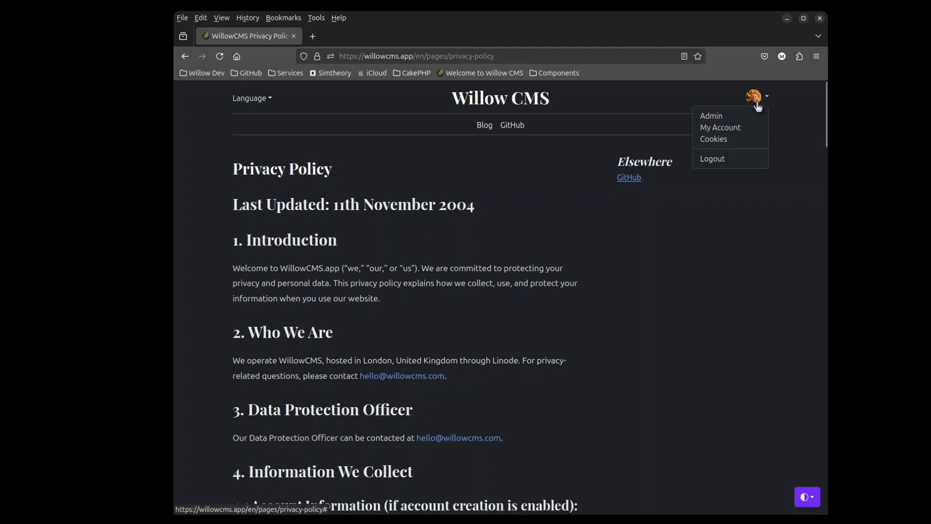
{"action": "left_click", "coordinate": [716, 140]}
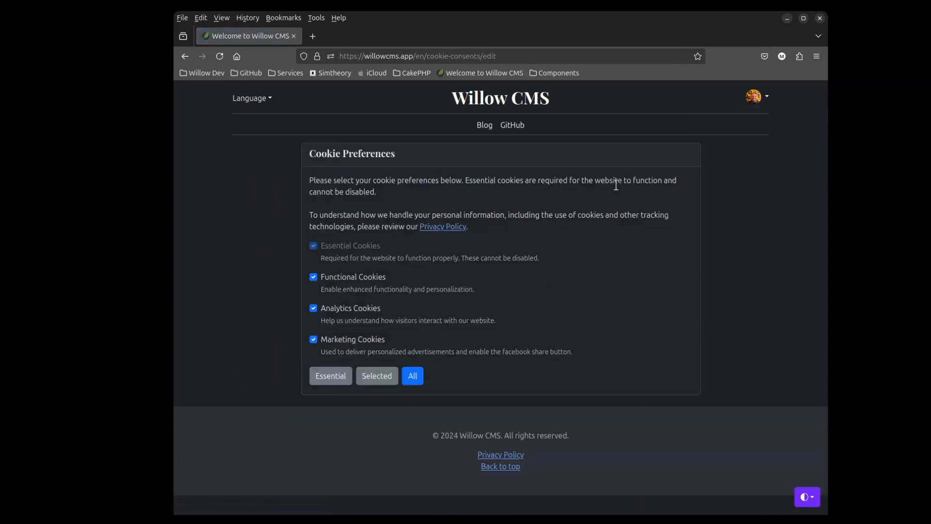
{"action": "left_click", "coordinate": [432, 228]}
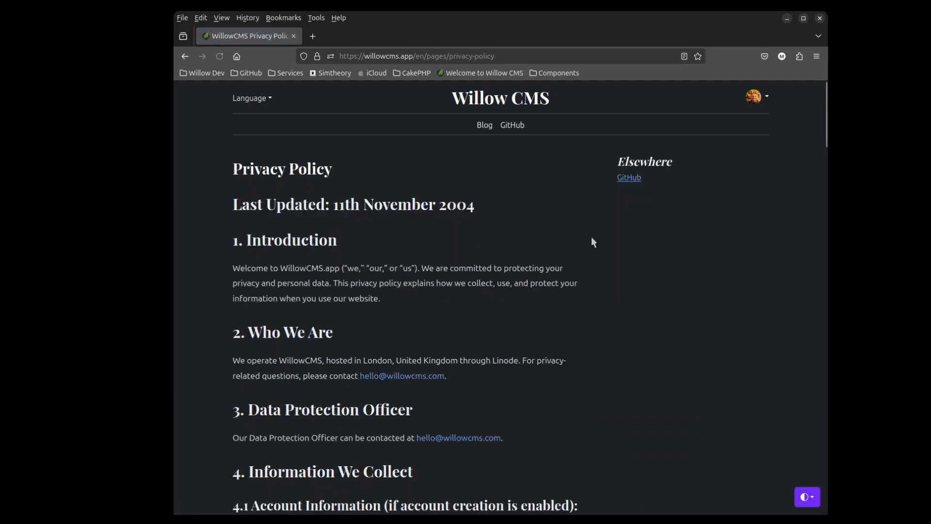
Go to the admin area and start a new post titled "PHPUnit Testing in Willow CMS"
{"action": "left_click", "coordinate": [753, 96]}
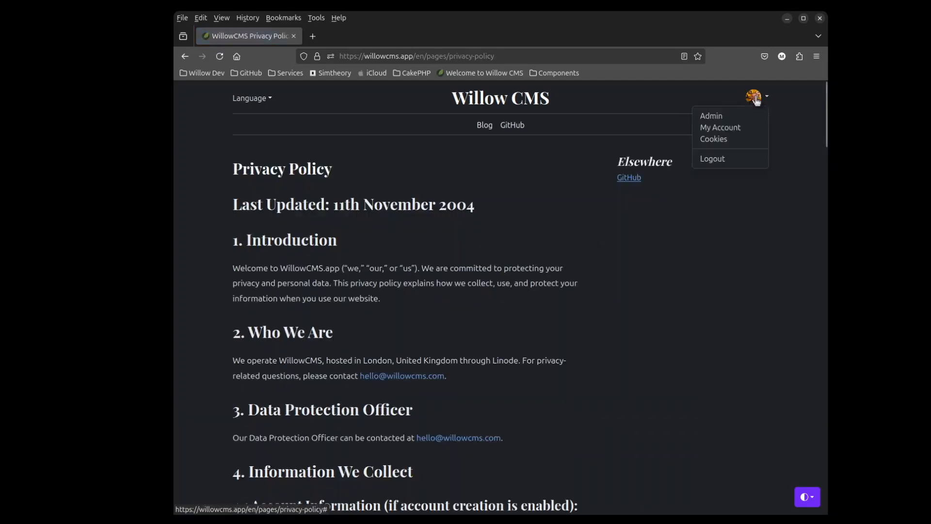
{"action": "left_click", "coordinate": [713, 115]}
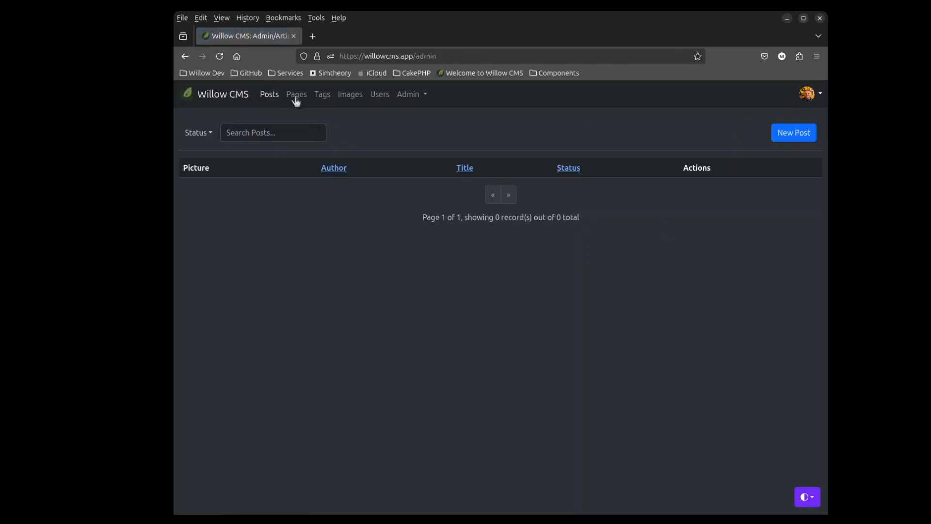
{"action": "left_click", "coordinate": [791, 134]}
{"action": "left_click", "coordinate": [578, 174]}
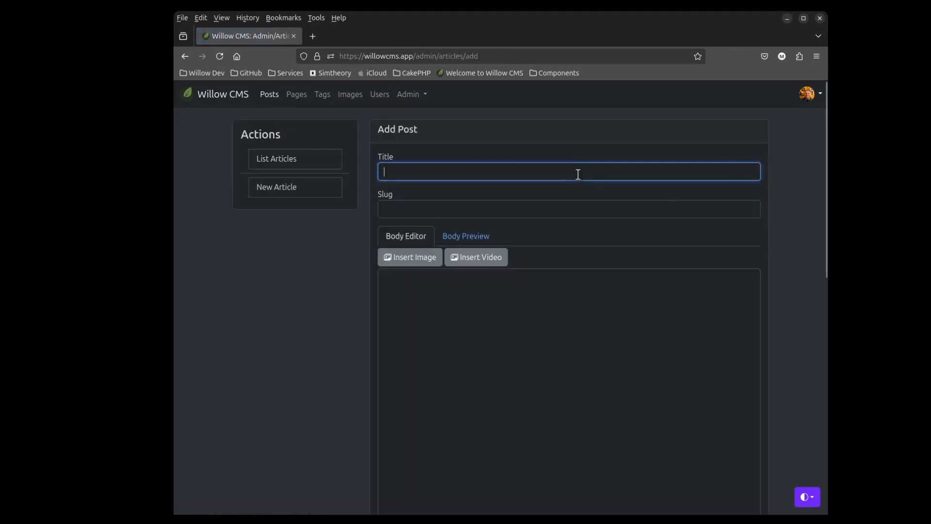
{"action": "type", "text": "PHP"}
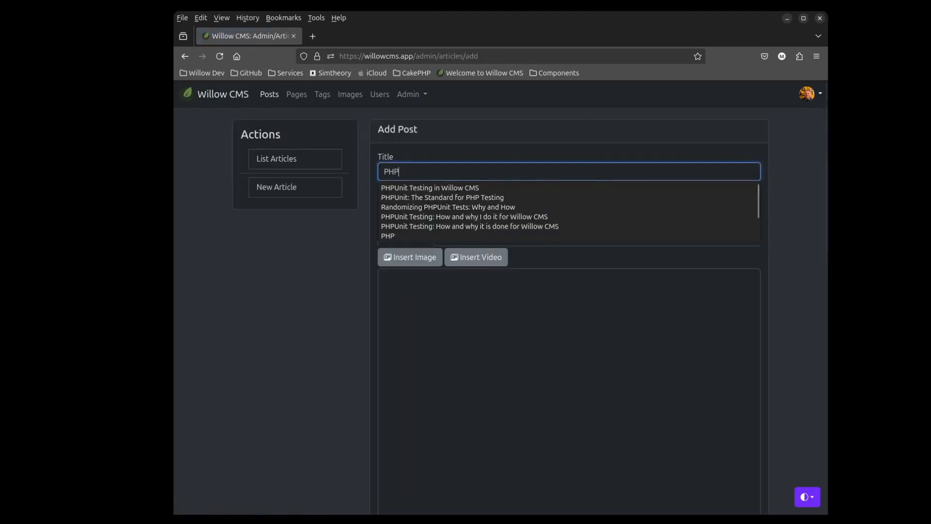
{"action": "left_click", "coordinate": [469, 187]}
Copy the prepared Markdown article on PHPUnit testing from its source and paste it into the post's body
{"action": "left_click", "coordinate": [555, 336]}
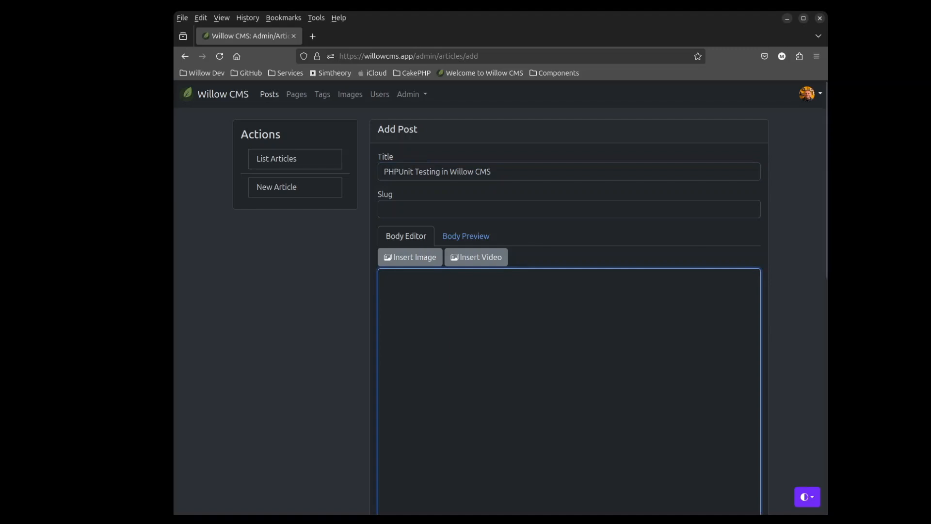
{"action": "key", "text": "alt+Tab"}
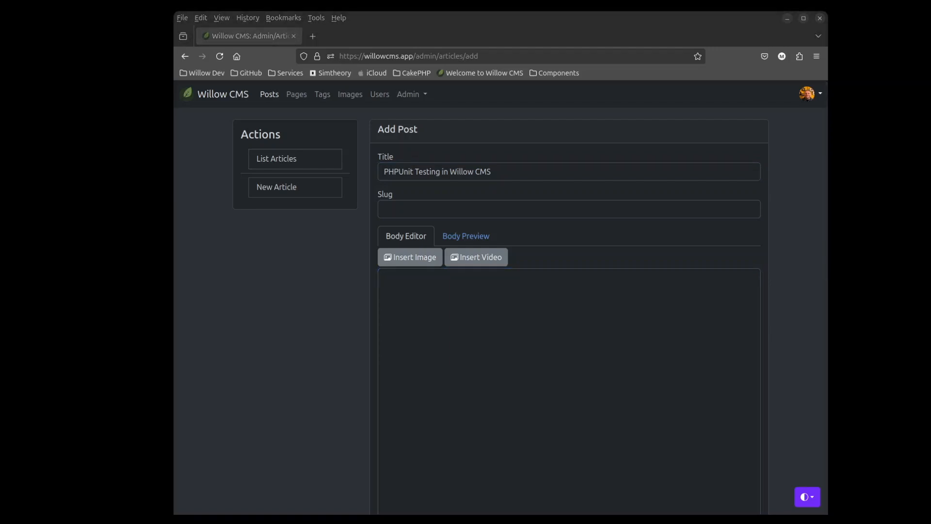
{"action": "left_click", "coordinate": [540, 298]}
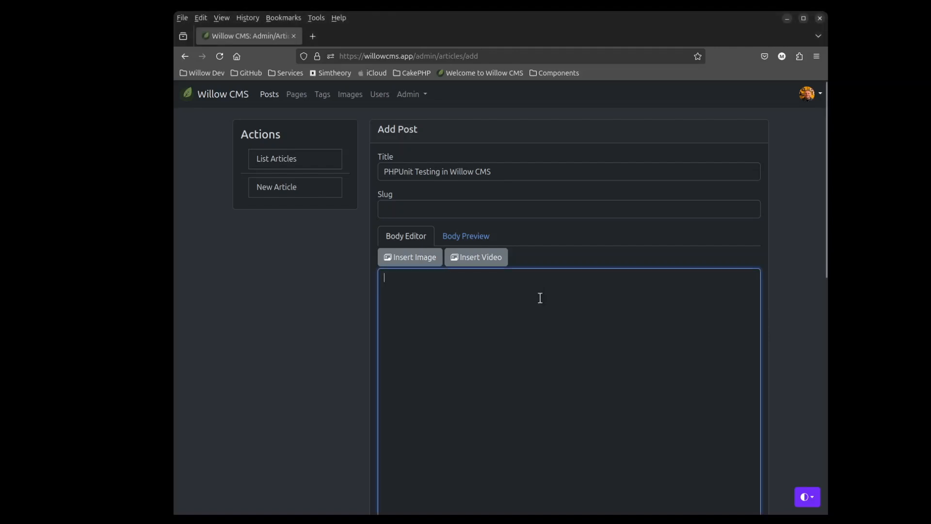
{"action": "key", "text": "ctrl+v"}
Copy the summary paragraph at the start of the body, then remove it together with the "# Summary" and "## Main Article" headings
{"action": "scroll", "coordinate": [521, 335], "scroll_direction": "up", "scroll_amount": 10}
{"action": "scroll", "coordinate": [521, 367], "scroll_direction": "up", "scroll_amount": 15}
{"action": "scroll", "coordinate": [576, 352], "scroll_direction": "up", "scroll_amount": 10}
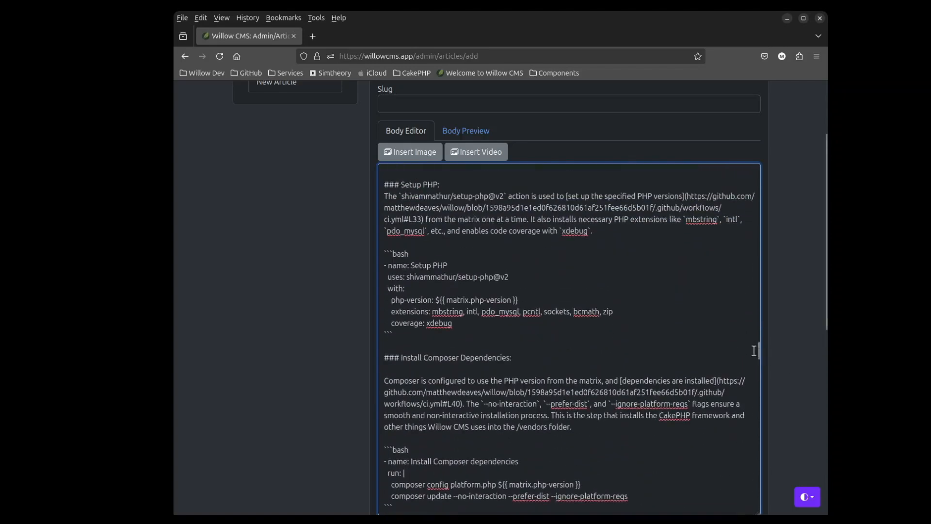
{"action": "left_click_drag", "start_coordinate": [757, 351], "coordinate": [749, 160]}
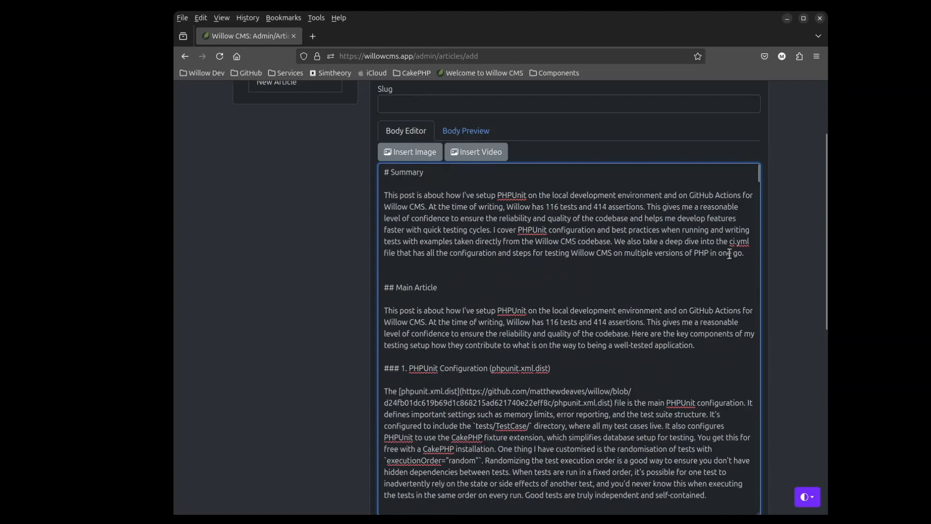
{"action": "left_click_drag", "start_coordinate": [750, 254], "coordinate": [350, 193]}
{"action": "key", "text": "ctrl+c"}
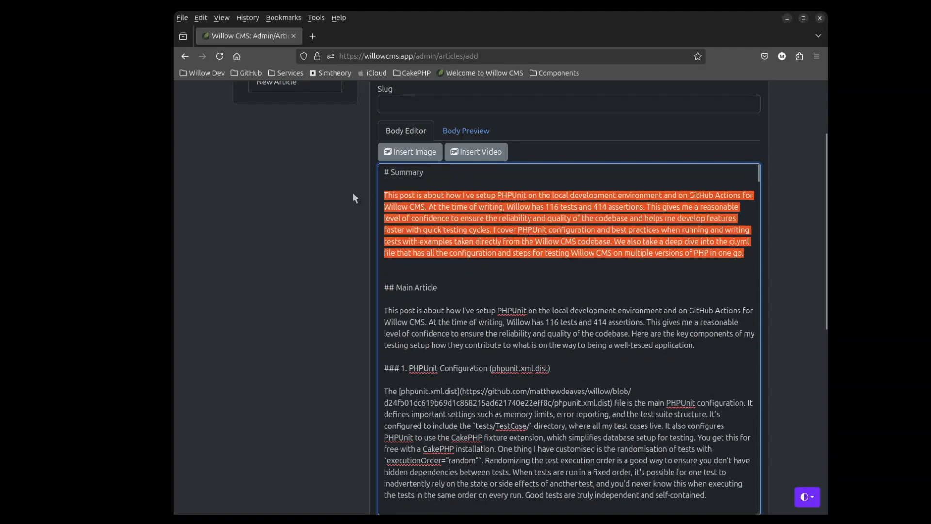
{"action": "key", "text": "BackSpace"}
{"action": "left_click_drag", "start_coordinate": [381, 252], "coordinate": [370, 170]}
{"action": "key", "text": "BackSpace"}
Paste the copied paragraph into the post's Summary field and enlarge the field to fit the whole text
{"action": "scroll", "coordinate": [326, 335], "scroll_direction": "down", "scroll_amount": 7}
{"action": "scroll", "coordinate": [326, 340], "scroll_direction": "down", "scroll_amount": 2}
{"action": "scroll", "coordinate": [340, 340], "scroll_direction": "up", "scroll_amount": 2}
{"action": "left_click", "coordinate": [406, 301]}
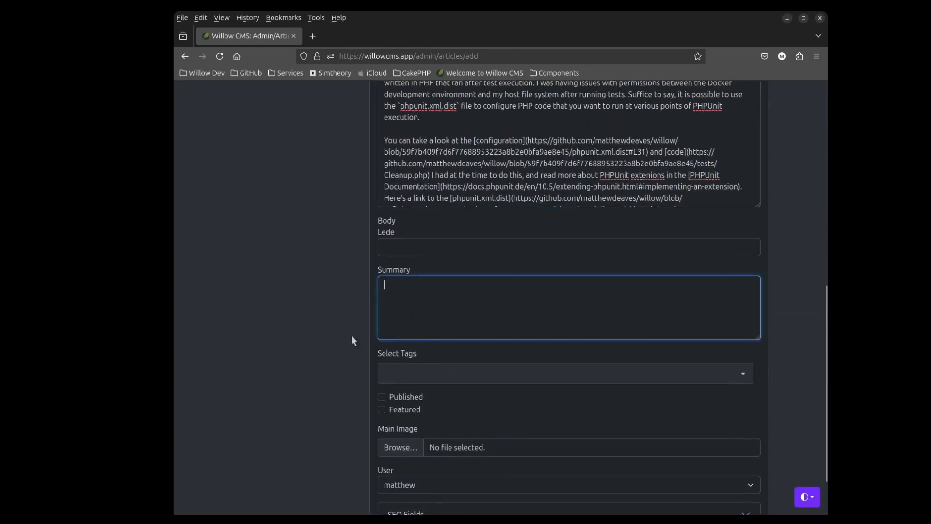
{"action": "key", "text": "ctrl+v"}
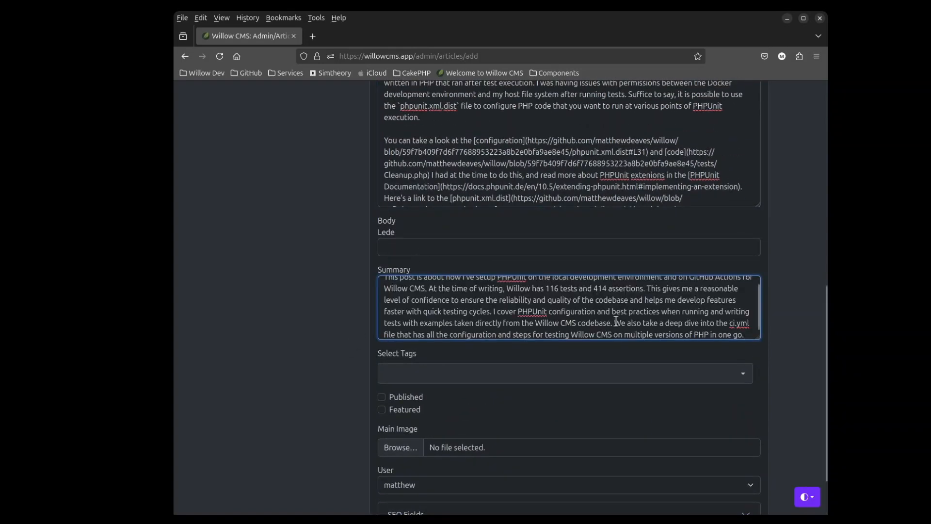
{"action": "left_click_drag", "start_coordinate": [759, 340], "coordinate": [759, 381]}
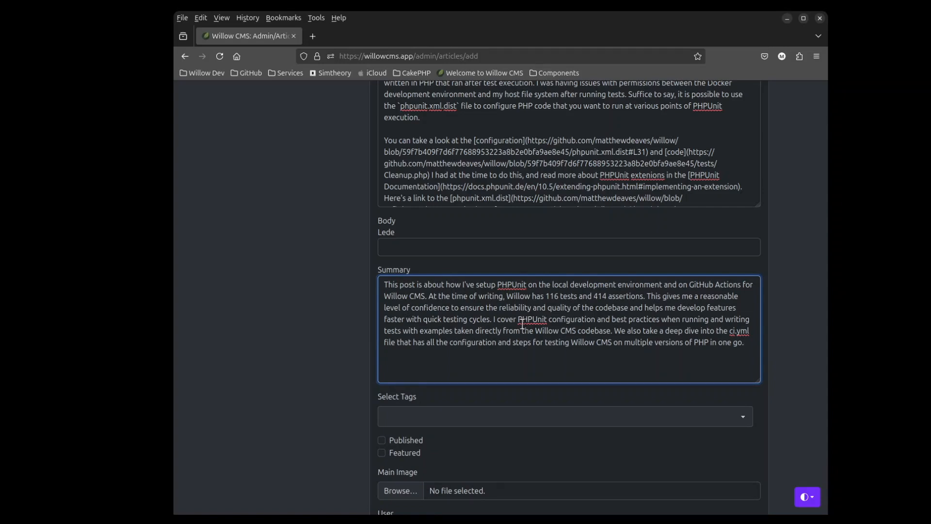
Submit the new post without marking it as published
{"action": "scroll", "coordinate": [317, 350], "scroll_direction": "down", "scroll_amount": 3}
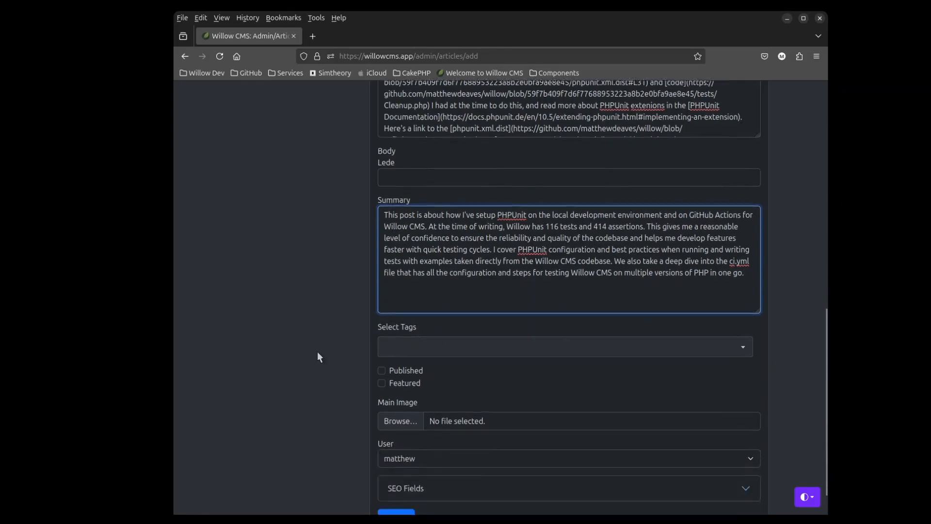
{"action": "scroll", "coordinate": [318, 356], "scroll_direction": "down", "scroll_amount": 2}
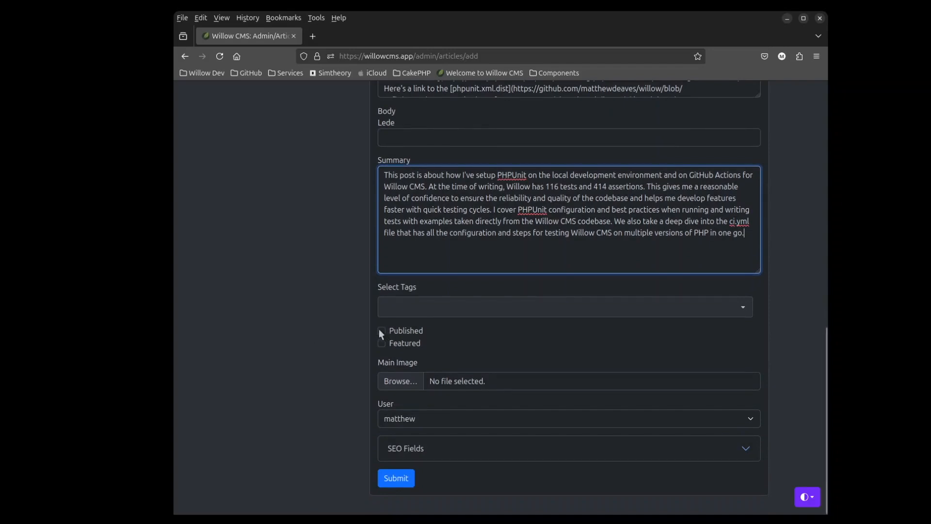
{"action": "left_click", "coordinate": [399, 482]}
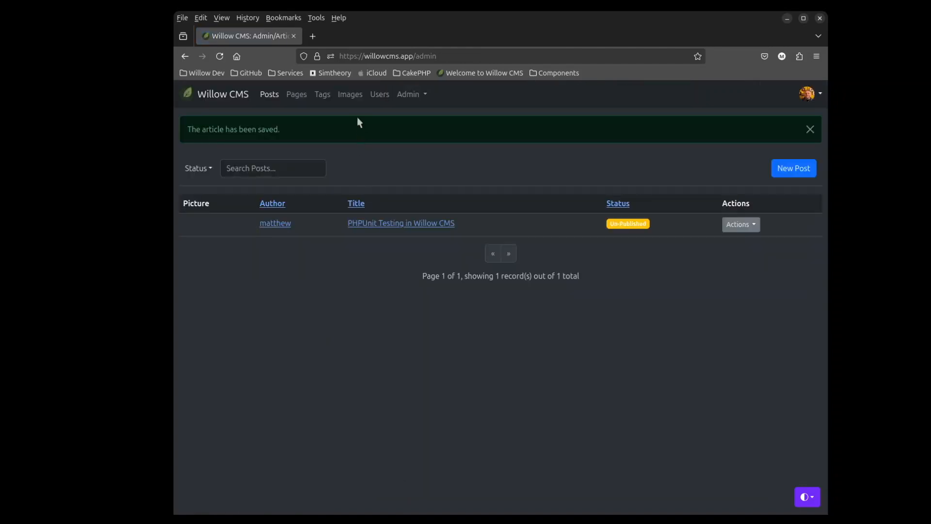
Bulk upload the four PHPUnit test and code coverage screenshots to the image library
{"action": "left_click", "coordinate": [350, 96]}
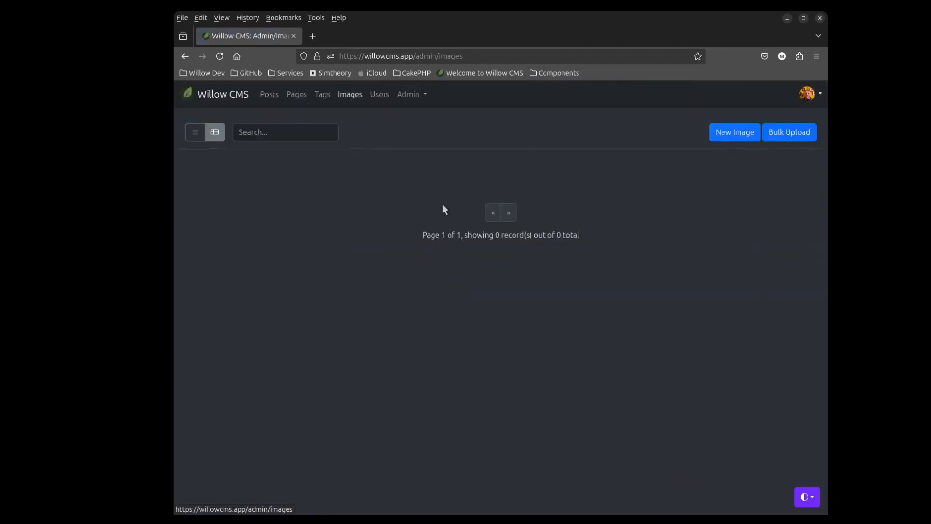
{"action": "left_click", "coordinate": [789, 134]}
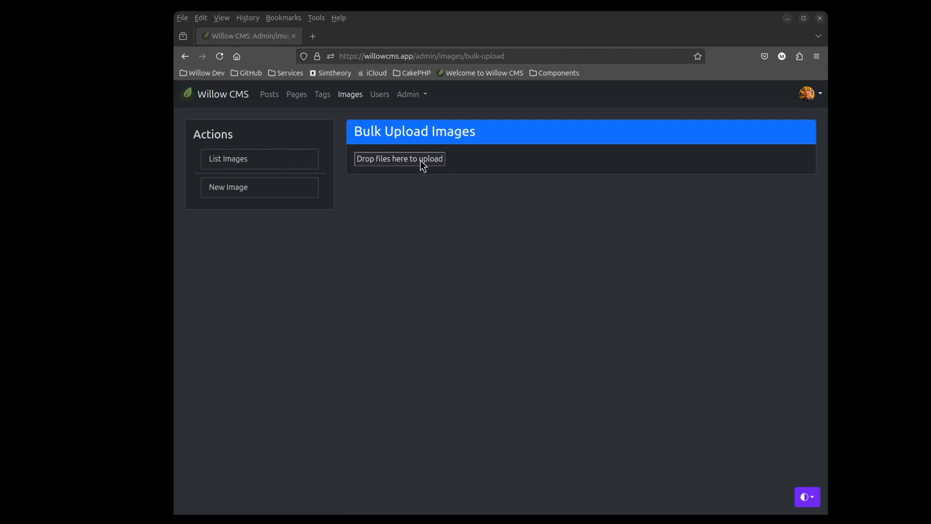
{"action": "left_click_drag", "start_coordinate": [381, 164], "coordinate": [380, 164]}
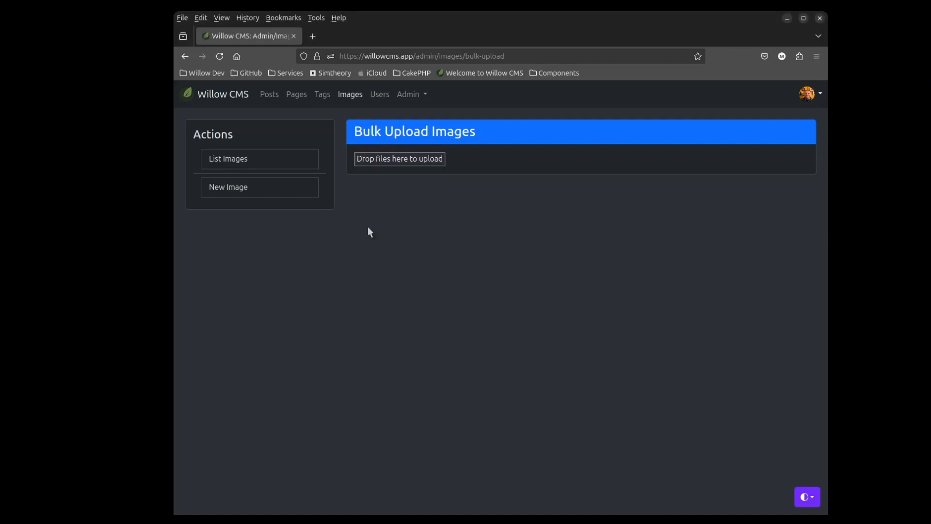
View the uploaded terminal image named Code Coverage Report and examine its alt text and keywords
{"action": "left_click", "coordinate": [348, 99]}
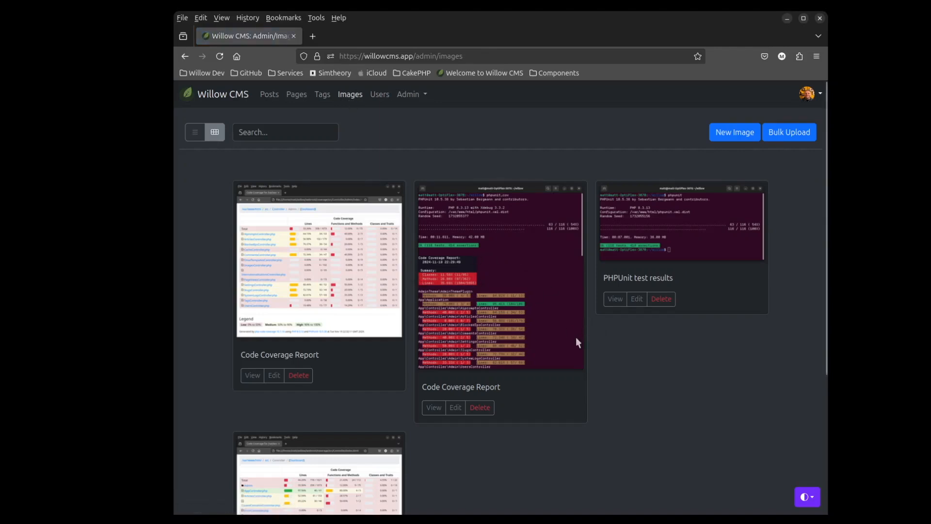
{"action": "scroll", "coordinate": [459, 309], "scroll_direction": "down", "scroll_amount": 2}
{"action": "left_click_drag", "start_coordinate": [425, 320], "coordinate": [500, 319]}
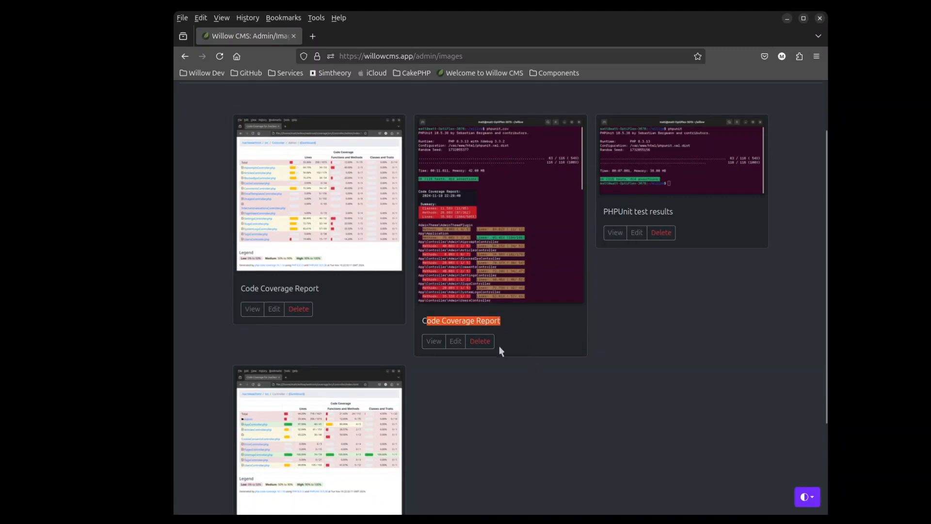
{"action": "left_click", "coordinate": [433, 341]}
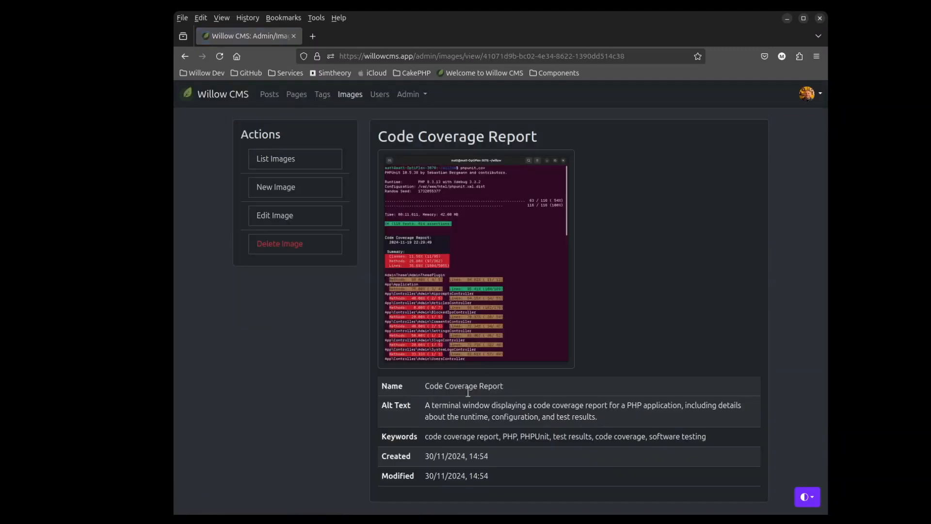
{"action": "left_click_drag", "start_coordinate": [426, 405], "coordinate": [619, 420]}
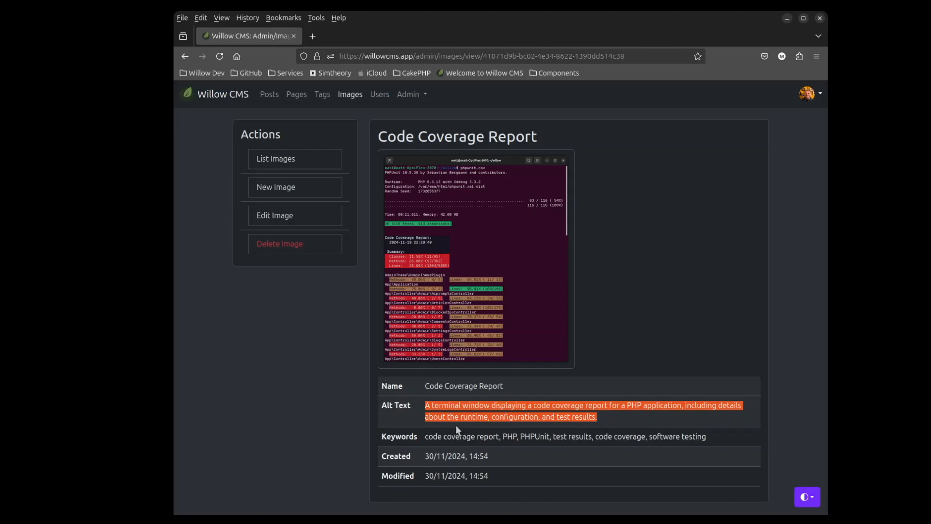
{"action": "left_click_drag", "start_coordinate": [433, 436], "coordinate": [697, 437]}
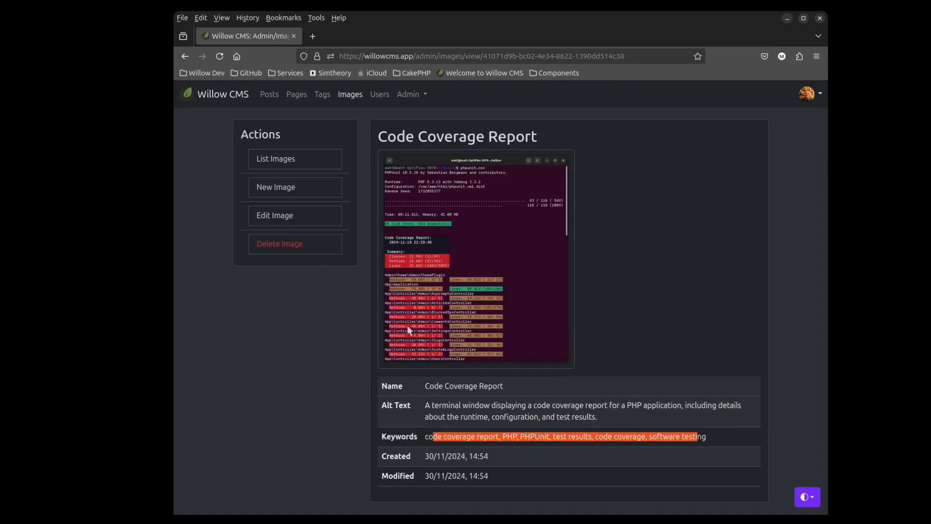
Return to the image list and search it for "software"
{"action": "left_click", "coordinate": [271, 158]}
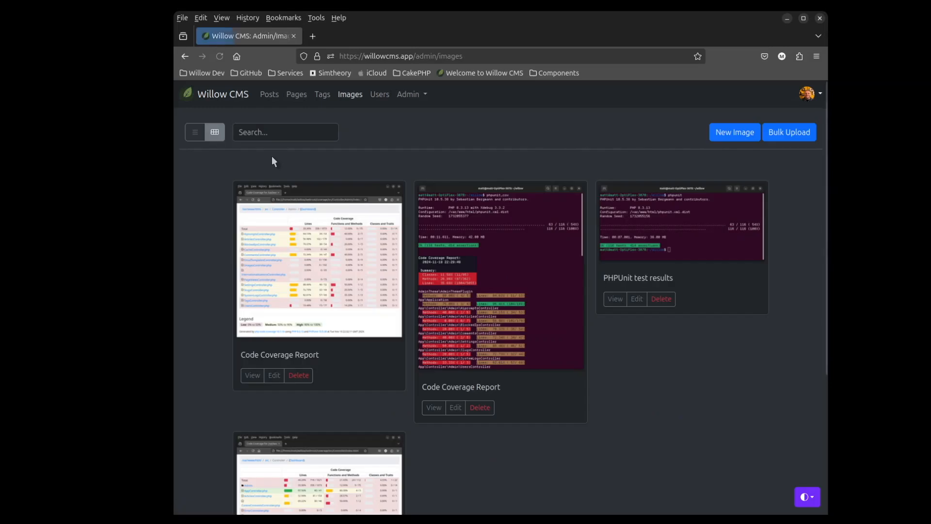
{"action": "left_click", "coordinate": [261, 130]}
{"action": "type", "text": "softawre"}
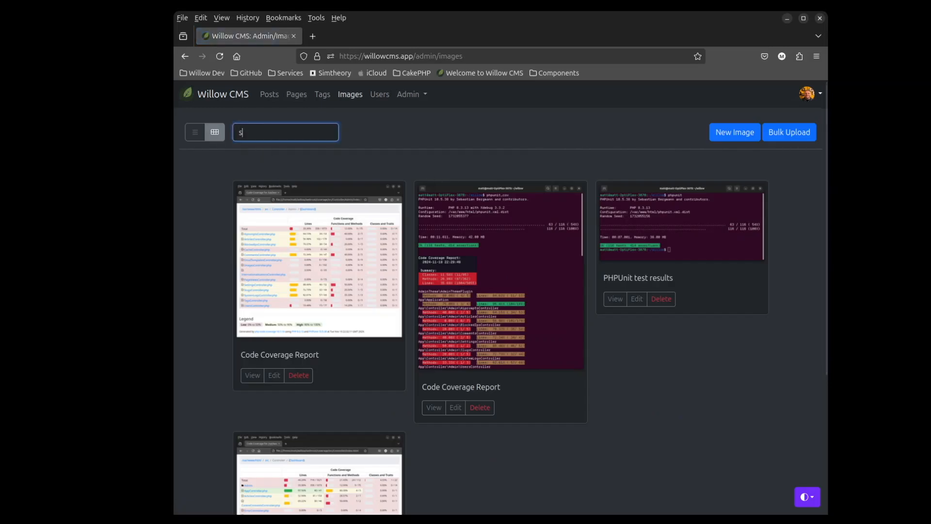
{"action": "key", "text": "BackSpace"}
{"action": "key", "text": "BackSpace"}
{"action": "key", "text": "BackSpace"}
{"action": "key", "text": "BackSpace"}
{"action": "type", "text": "ware"}
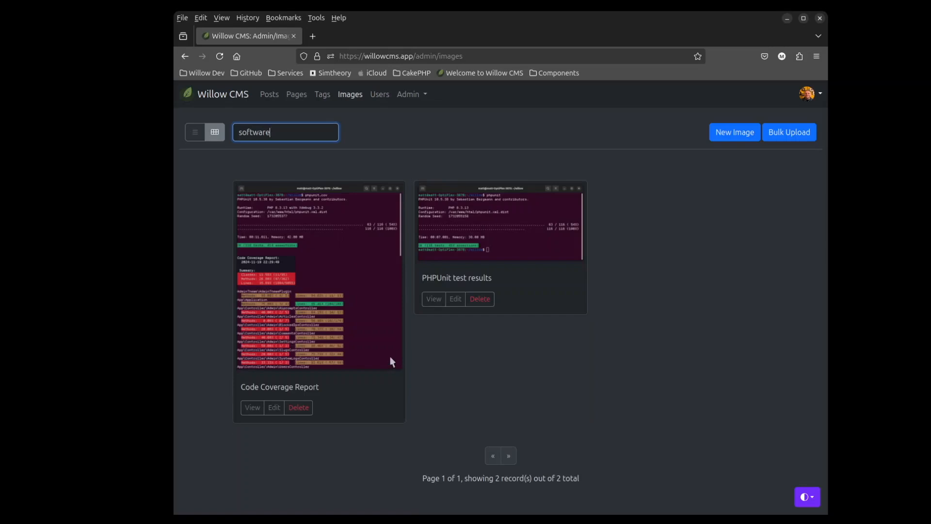
Open the "PHPUnit Testing in Willow CMS" post for editing and add an empty paragraph after the body's introduction
{"action": "left_click", "coordinate": [269, 94]}
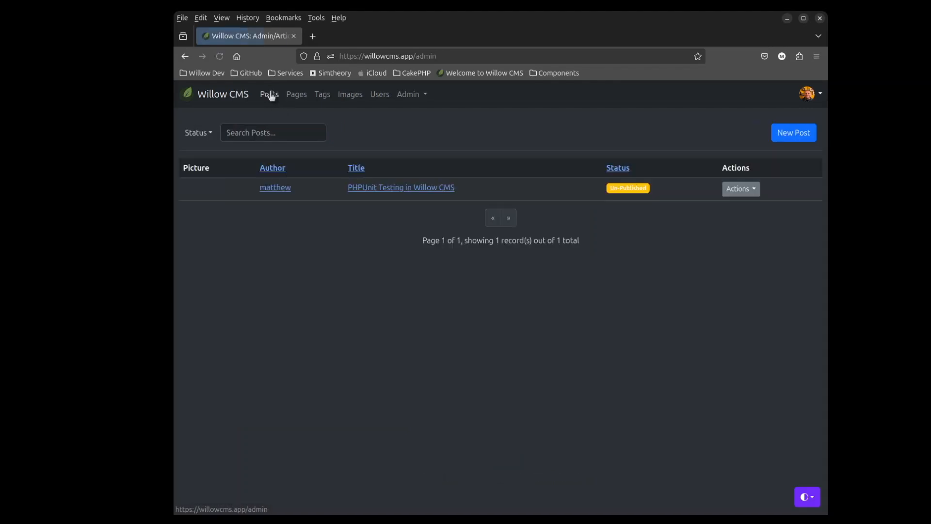
{"action": "left_click", "coordinate": [739, 190]}
{"action": "left_click", "coordinate": [736, 210]}
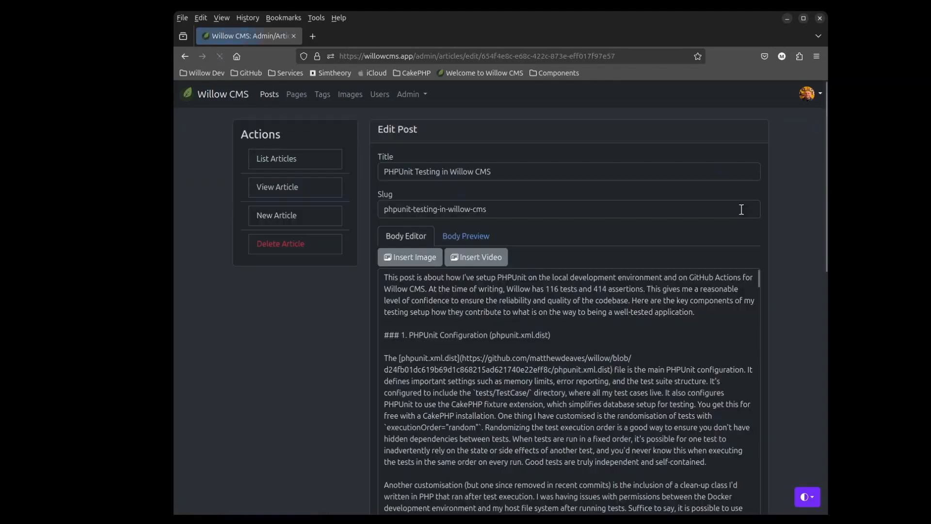
{"action": "left_click", "coordinate": [710, 312]}
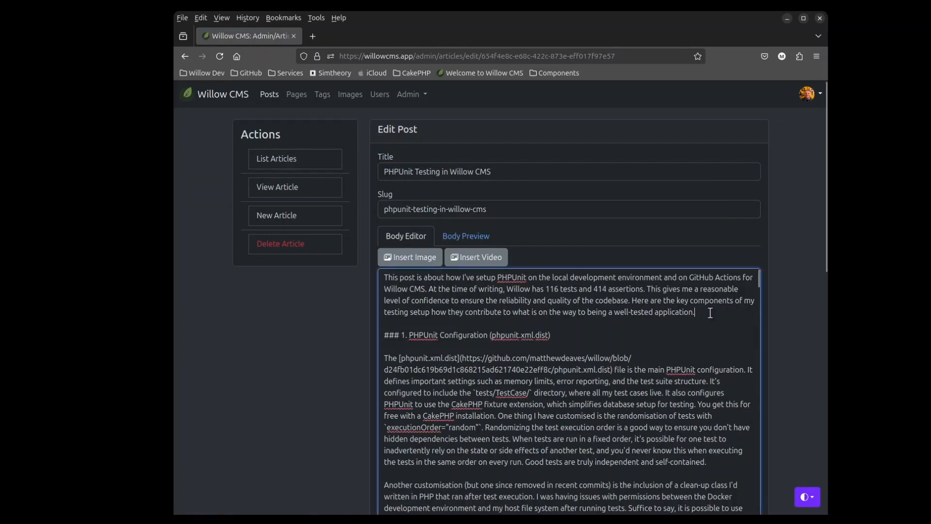
{"action": "key", "text": "Return"}
{"action": "key", "text": "Return"}
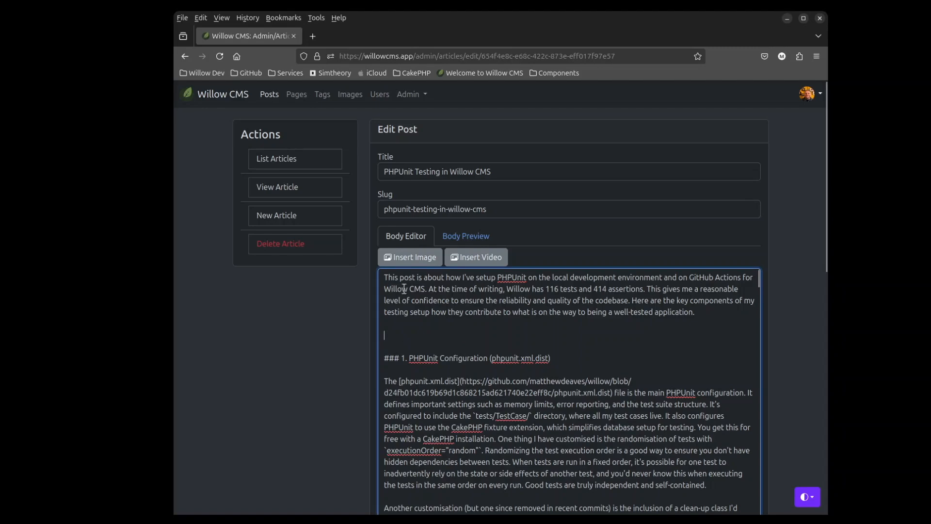
Insert the "PHPUnit test results" image into the empty paragraph at the massive size
{"action": "left_click", "coordinate": [403, 258]}
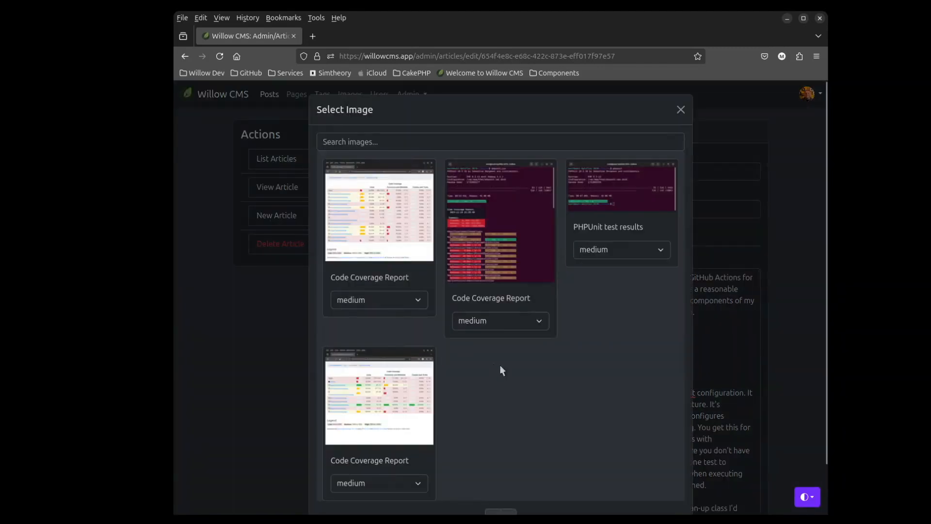
{"action": "left_click", "coordinate": [610, 255]}
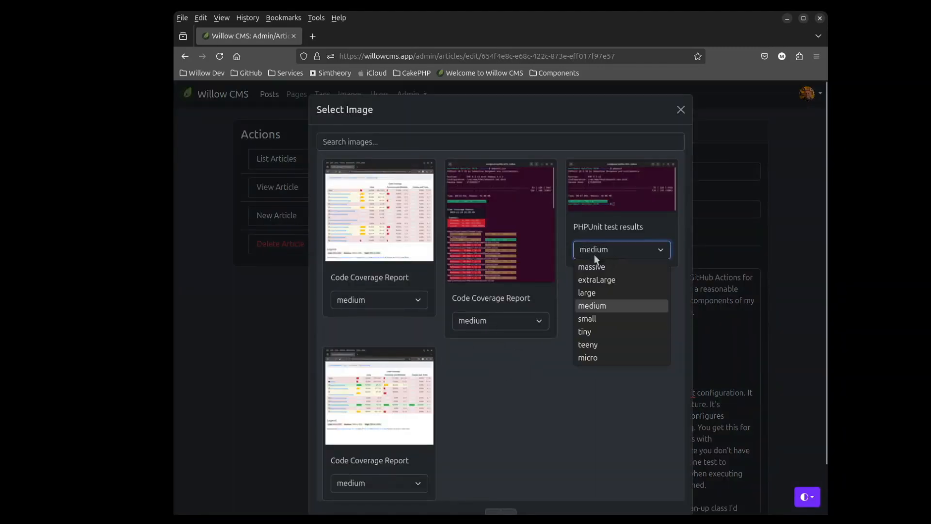
{"action": "left_click", "coordinate": [595, 265]}
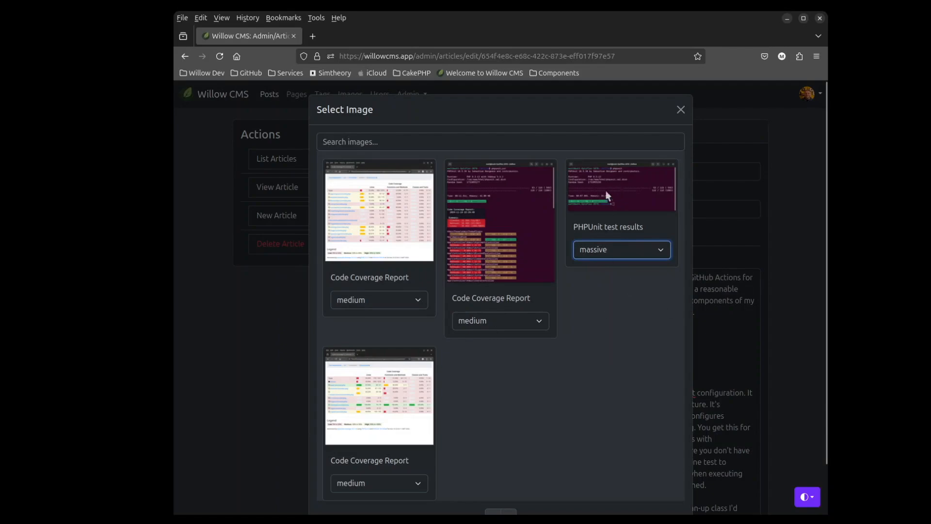
{"action": "left_click", "coordinate": [620, 186]}
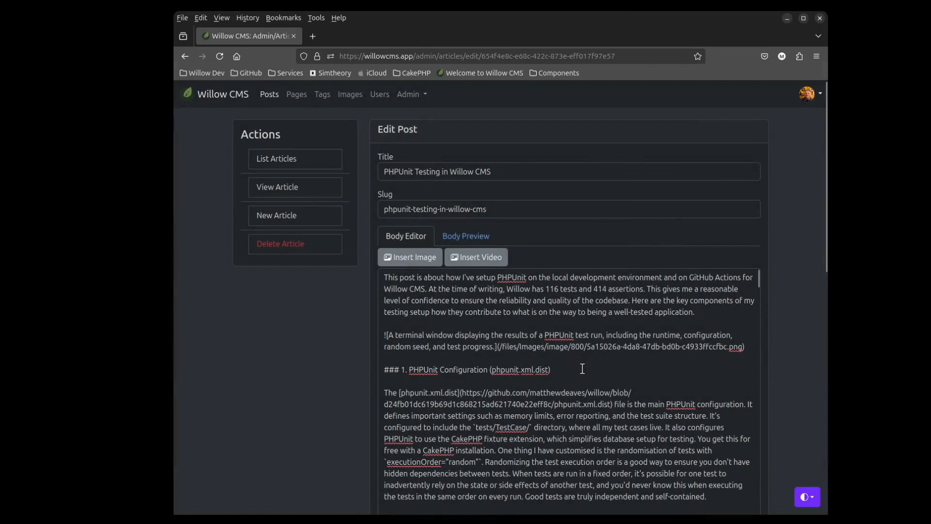
Preview the post body to check the inserted test results image and return to the body editor
{"action": "left_click", "coordinate": [476, 241]}
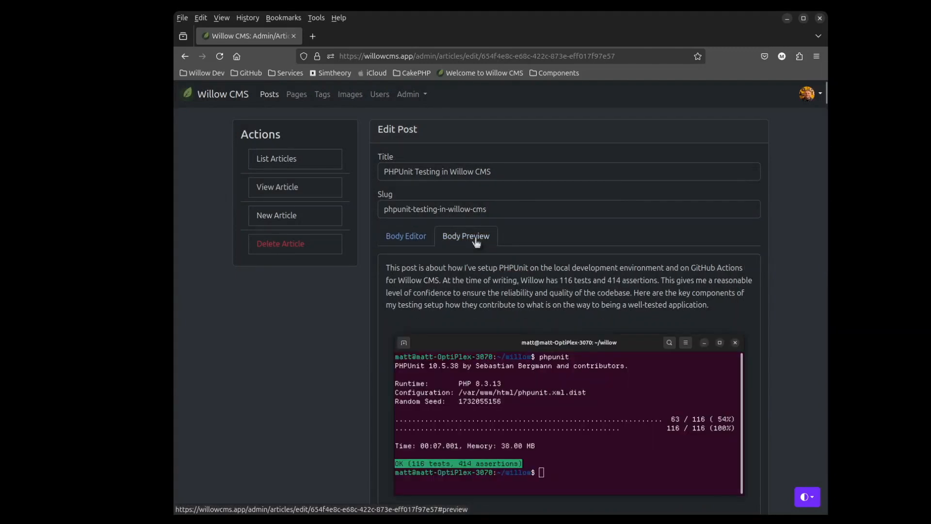
{"action": "scroll", "coordinate": [571, 344], "scroll_direction": "down", "scroll_amount": 3}
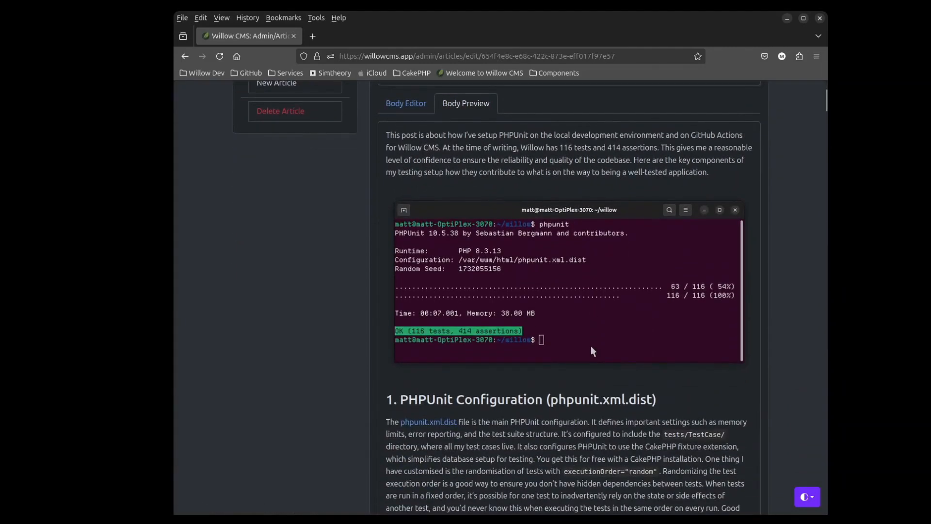
{"action": "left_click", "coordinate": [410, 103]}
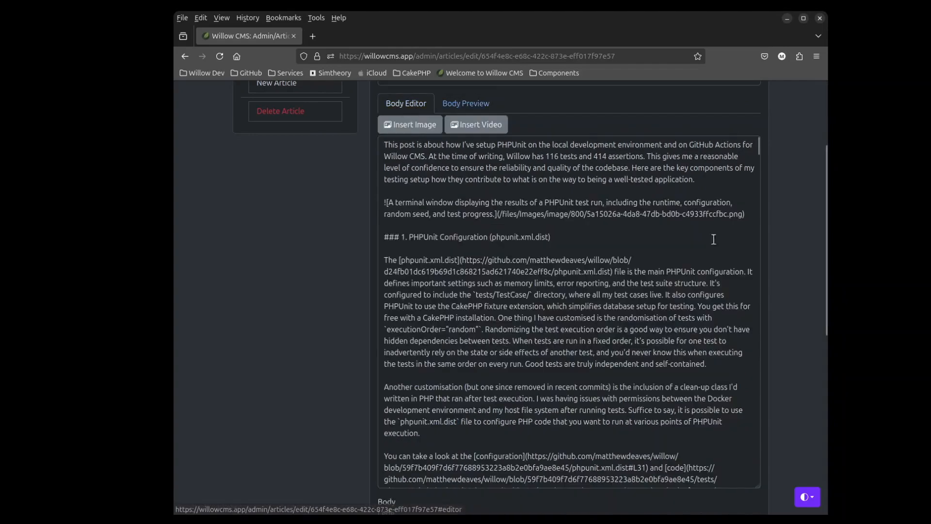
Find "coverage" in the body and add an empty paragraph after the `phpunit_cov` paragraph in the "5. Code Coverage Report" section
{"action": "scroll", "coordinate": [703, 311], "scroll_direction": "down", "scroll_amount": 5}
{"action": "left_click", "coordinate": [687, 272]}
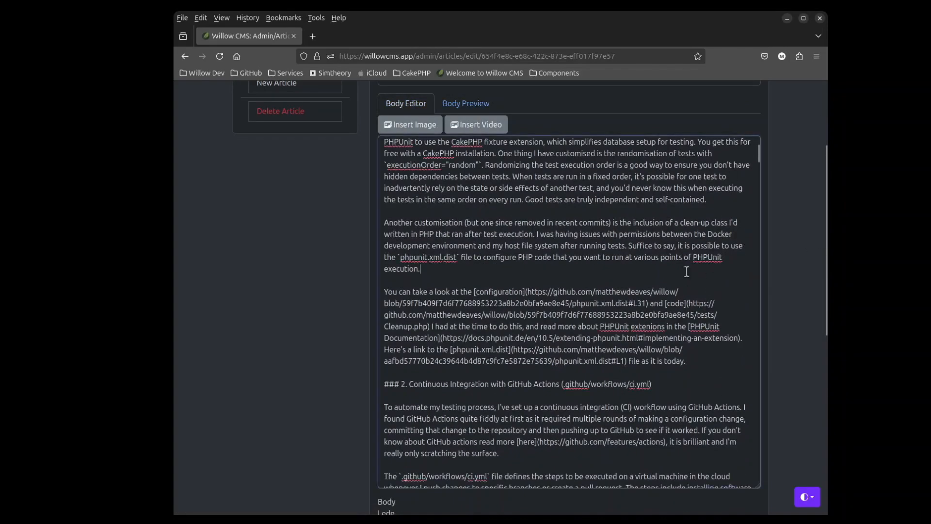
{"action": "key", "text": "ctrl+f"}
{"action": "type", "text": "cover"}
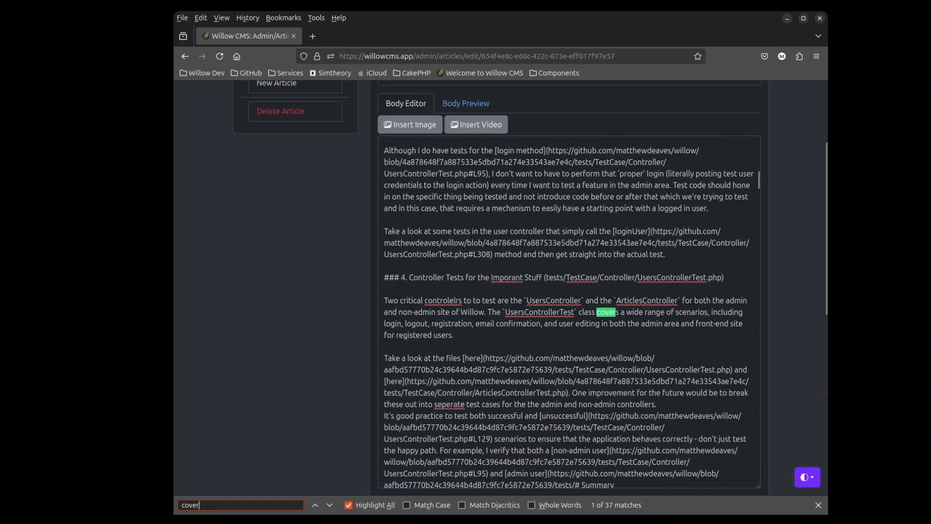
{"action": "type", "text": "age"}
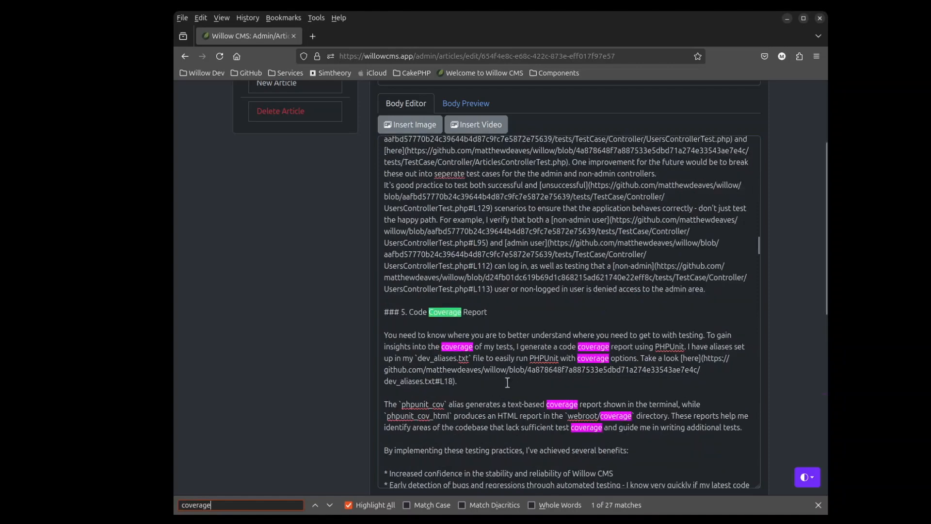
{"action": "scroll", "coordinate": [487, 320], "scroll_direction": "down", "scroll_amount": 2}
{"action": "left_click", "coordinate": [662, 385]}
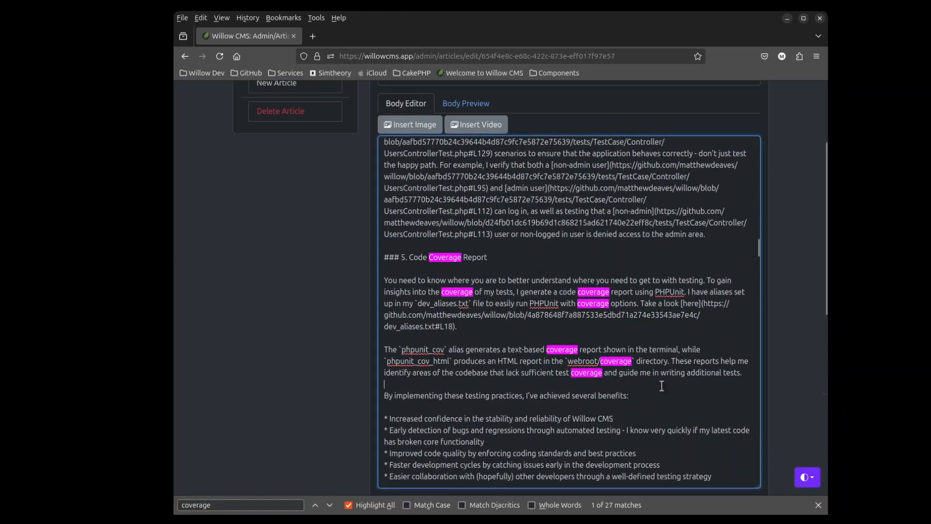
{"action": "key", "text": "Return"}
{"action": "key", "text": "Return"}
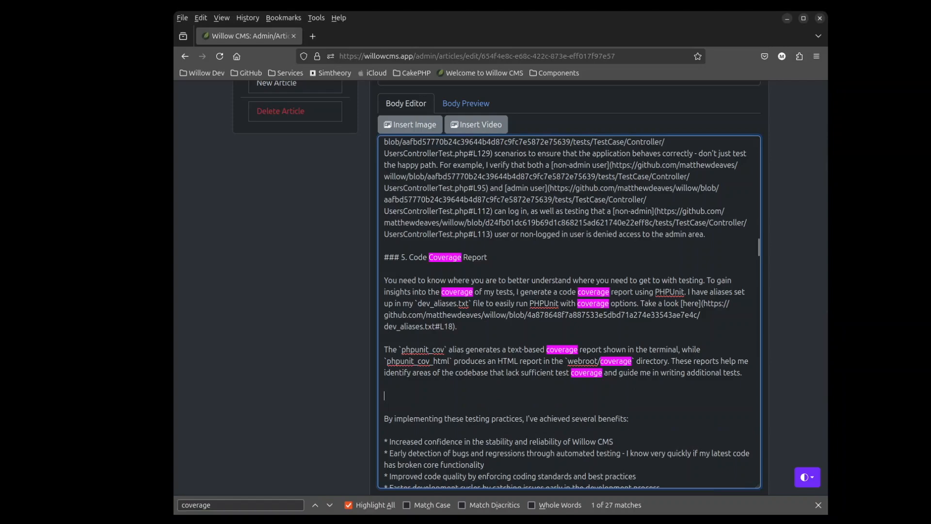
Insert the terminal "Code Coverage Report" image into the empty paragraph at the massive size and highlight its Markdown
{"action": "left_click", "coordinate": [406, 129]}
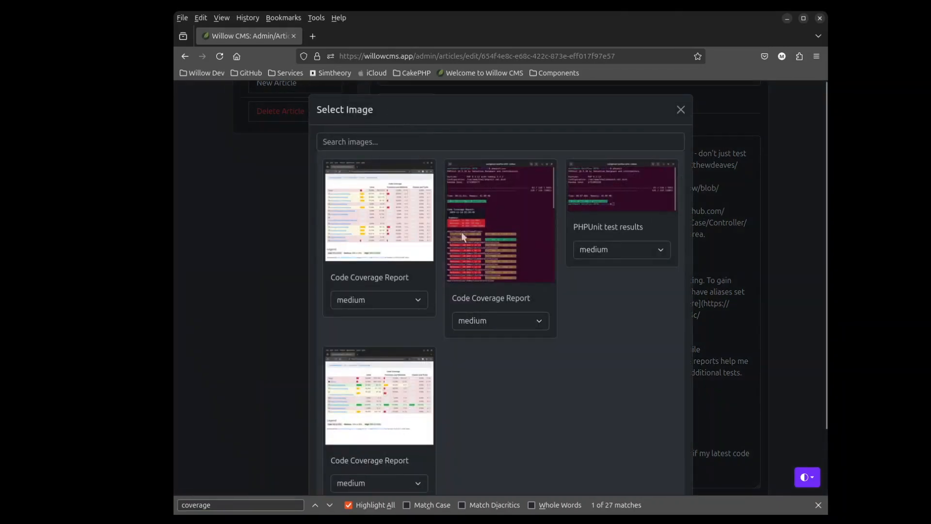
{"action": "left_click", "coordinate": [516, 317]}
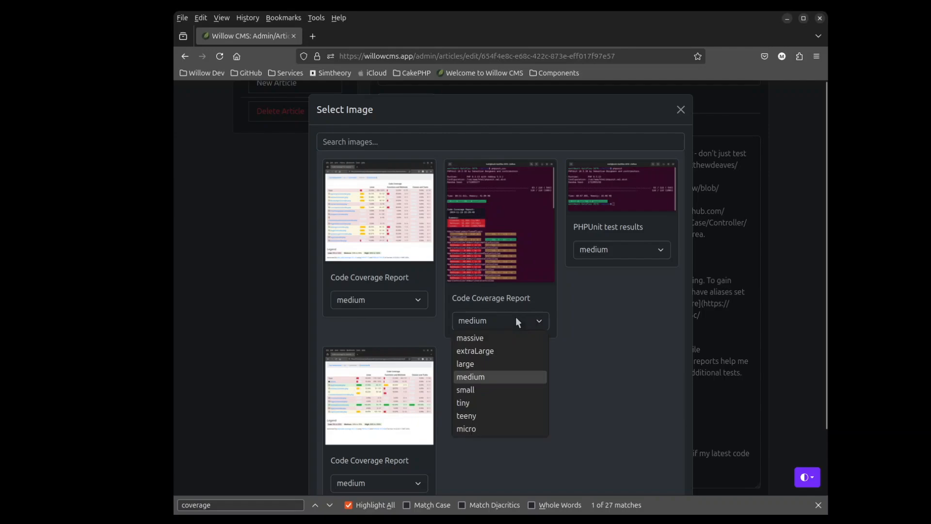
{"action": "left_click", "coordinate": [478, 339]}
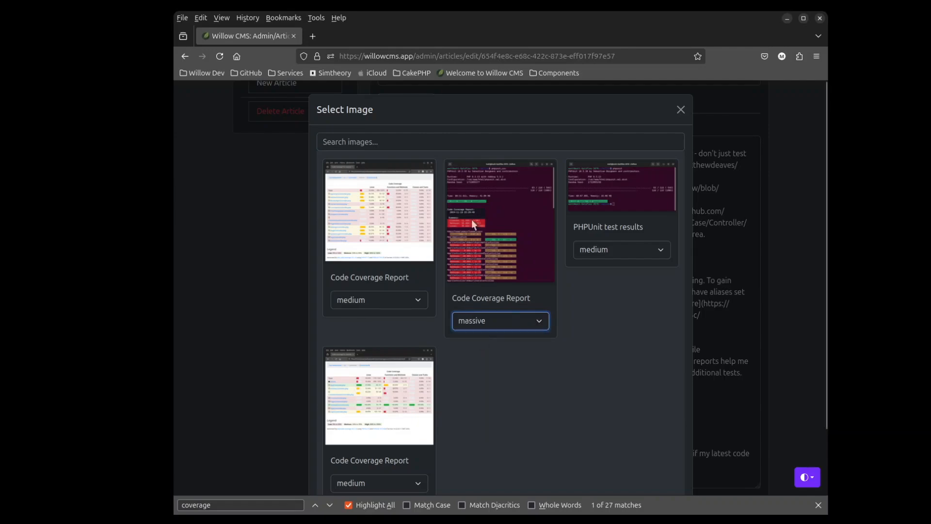
{"action": "left_click", "coordinate": [502, 214]}
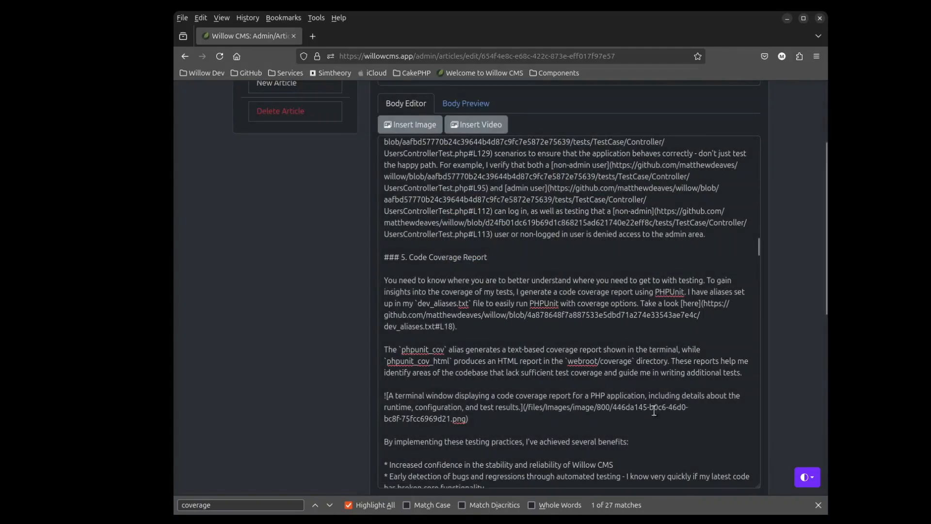
{"action": "left_click_drag", "start_coordinate": [475, 418], "coordinate": [370, 396]}
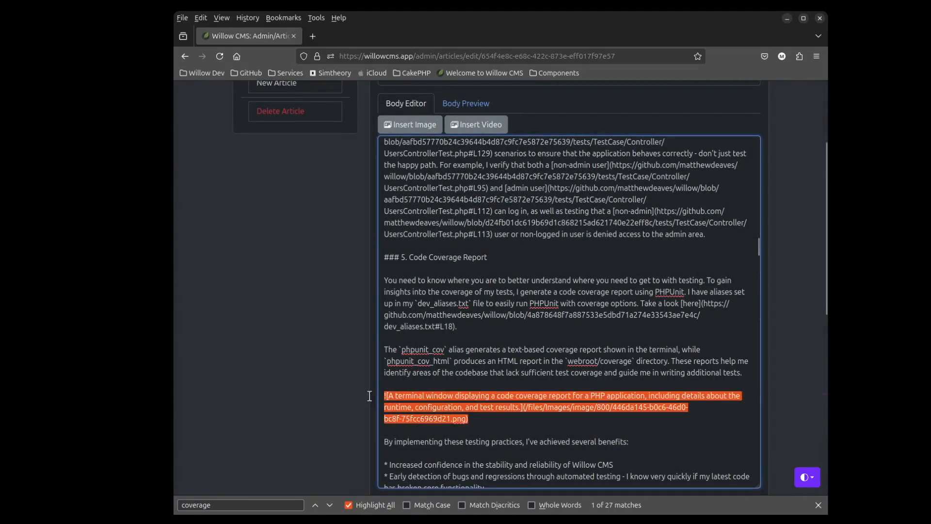
Add an empty paragraph below the terminal image and insert the first browser-based "Code Coverage Report" image there at the massive size
{"action": "scroll", "coordinate": [452, 407], "scroll_direction": "down", "scroll_amount": 2}
{"action": "left_click", "coordinate": [488, 365]}
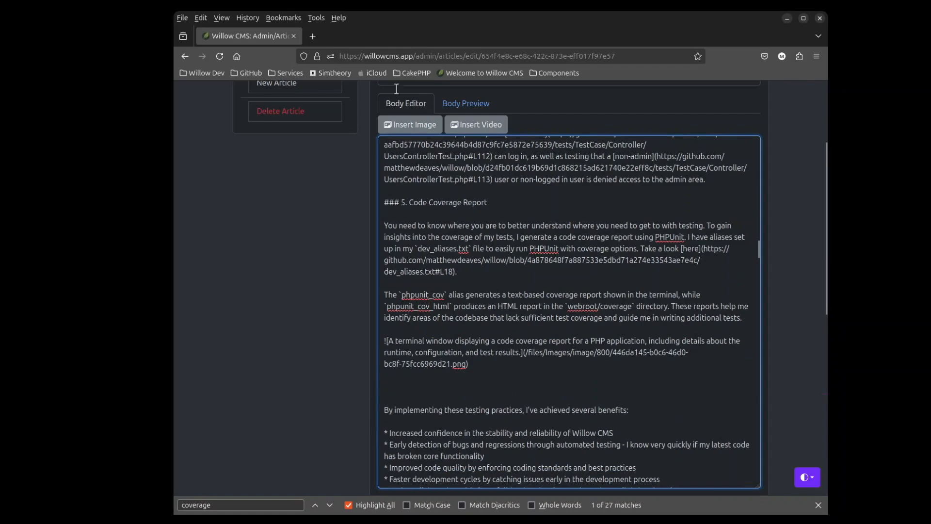
{"action": "left_click", "coordinate": [410, 125]}
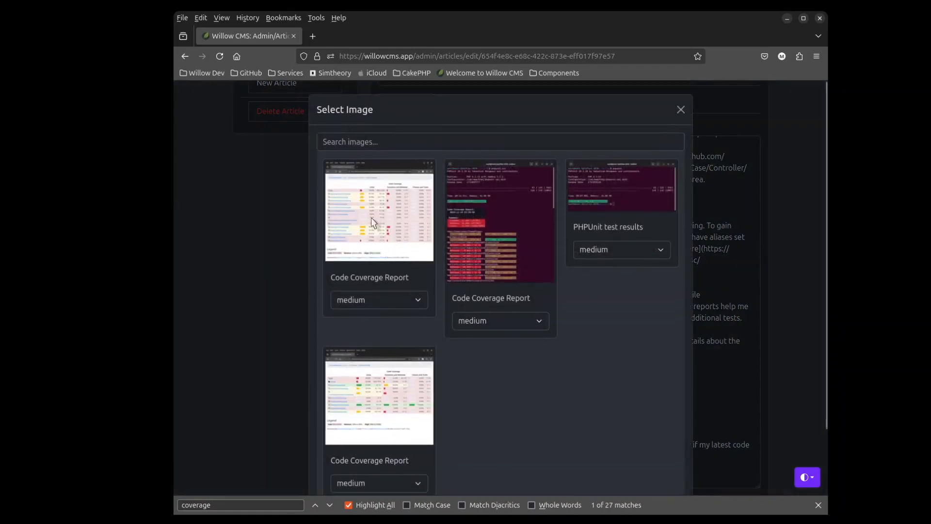
{"action": "left_click", "coordinate": [350, 298]}
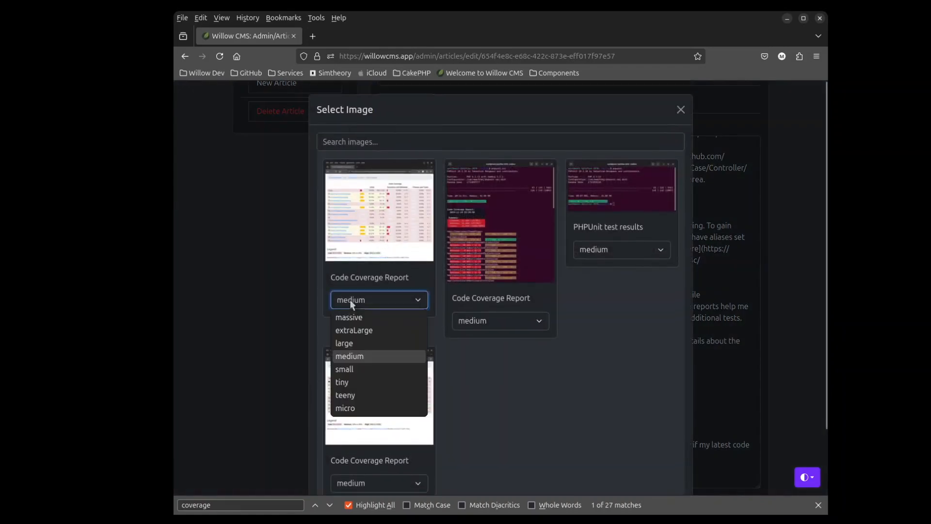
{"action": "left_click", "coordinate": [353, 313]}
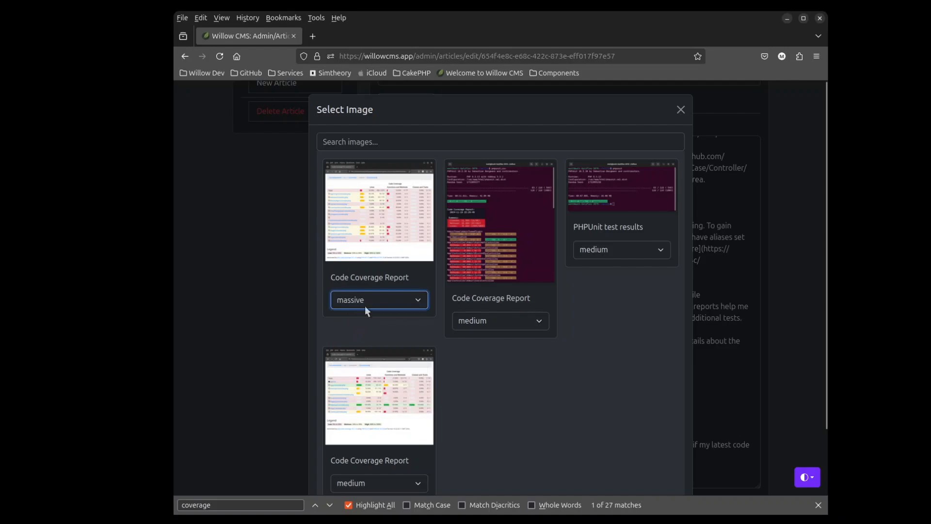
{"action": "left_click", "coordinate": [380, 215]}
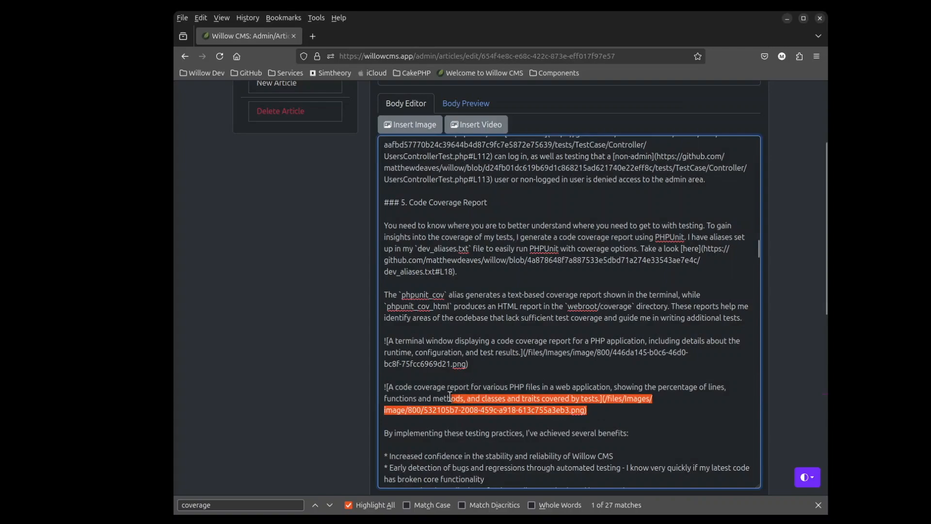
Preview the post body and examine the rendered images and the code blocks in the jobs and Matrix Strategy sections
{"action": "left_click", "coordinate": [459, 104]}
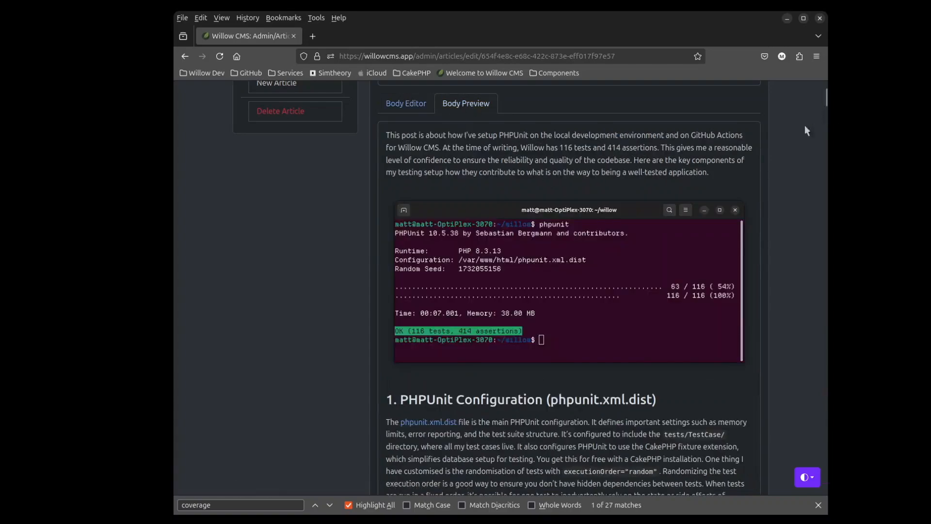
{"action": "scroll", "coordinate": [696, 329], "scroll_direction": "down", "scroll_amount": 5}
{"action": "scroll", "coordinate": [697, 330], "scroll_direction": "down", "scroll_amount": 3}
{"action": "left_click_drag", "start_coordinate": [826, 116], "coordinate": [818, 298]}
{"action": "left_click_drag", "start_coordinate": [567, 281], "coordinate": [388, 256]}
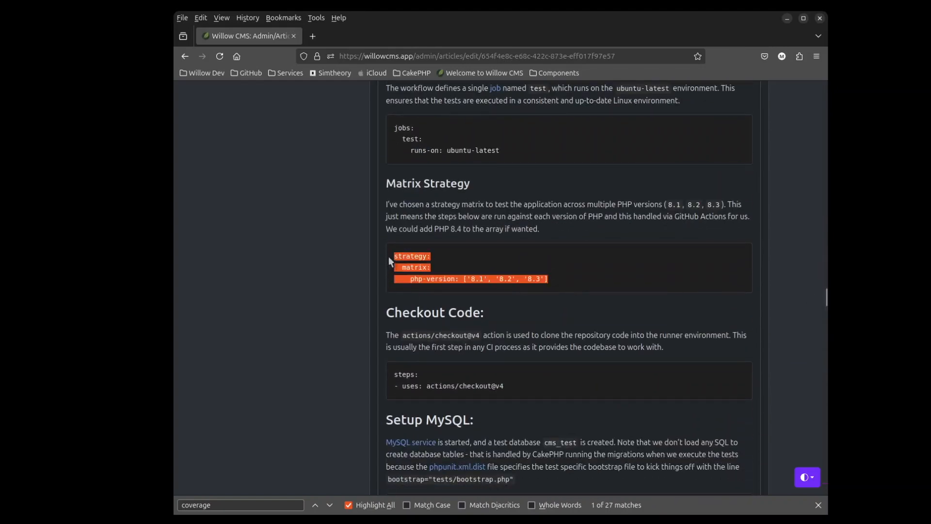
{"action": "left_click_drag", "start_coordinate": [402, 127], "coordinate": [395, 149]}
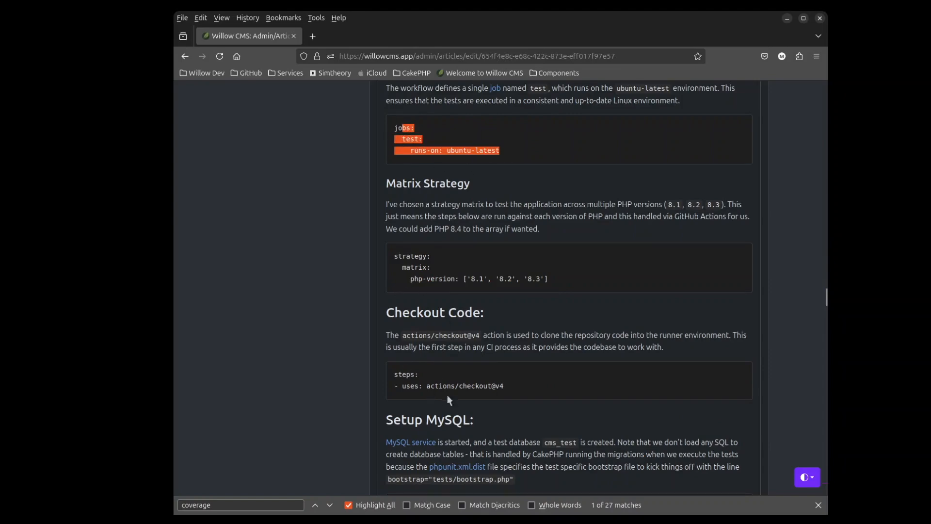
{"action": "left_click_drag", "start_coordinate": [825, 299], "coordinate": [825, 91]}
{"action": "scroll", "coordinate": [337, 406], "scroll_direction": "down", "scroll_amount": 8}
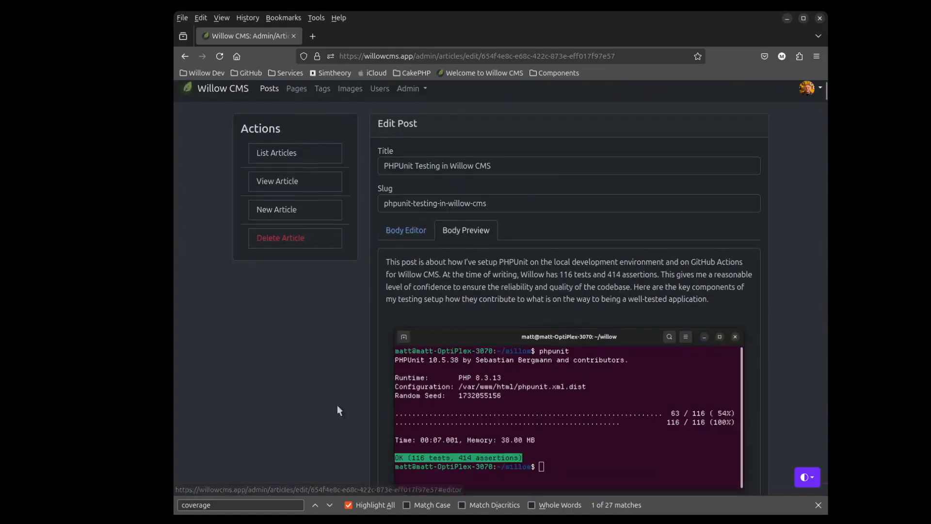
{"action": "scroll", "coordinate": [346, 403], "scroll_direction": "up", "scroll_amount": 8}
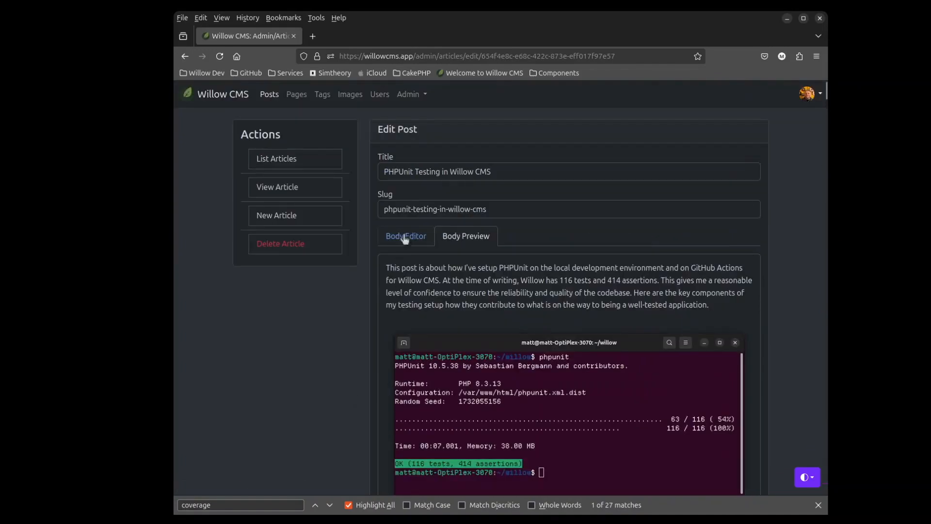
Return to the body editor, mark the post as Published and submit it
{"action": "left_click", "coordinate": [405, 236]}
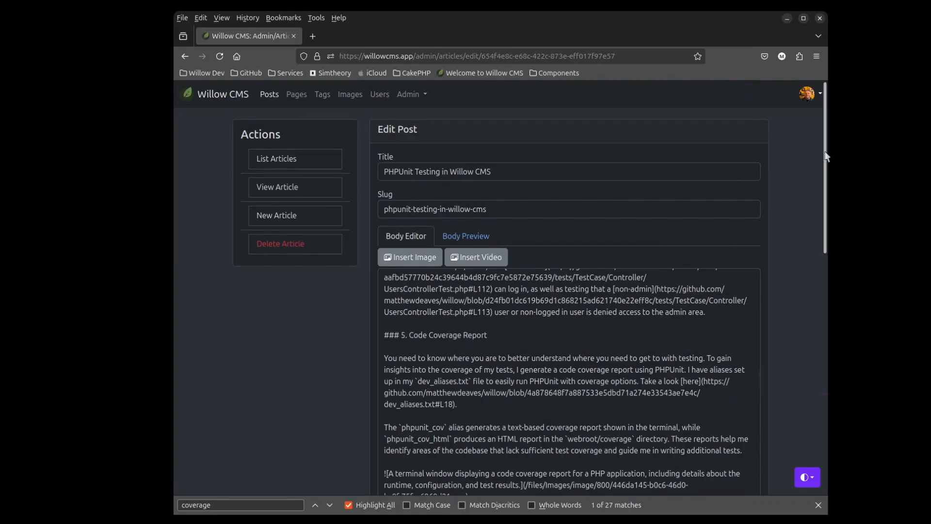
{"action": "scroll", "coordinate": [806, 233], "scroll_direction": "down", "scroll_amount": 10}
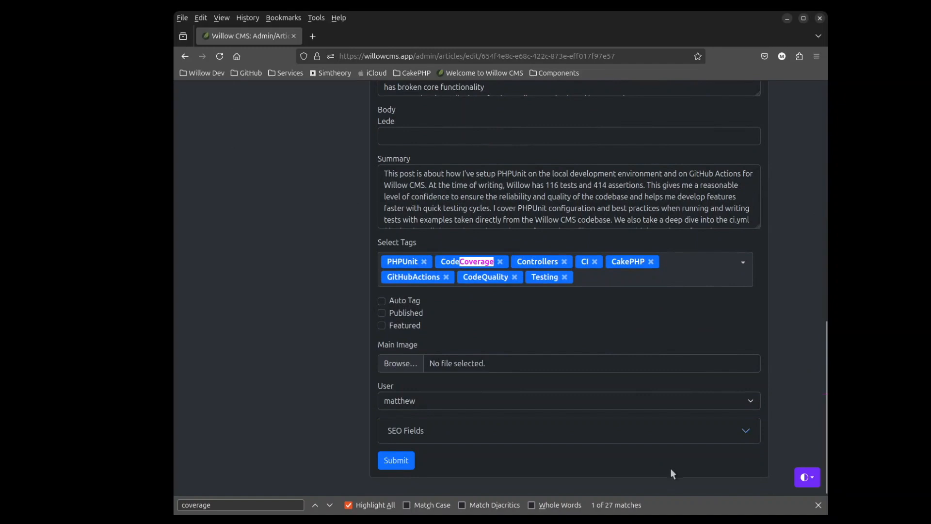
{"action": "left_click", "coordinate": [818, 505]}
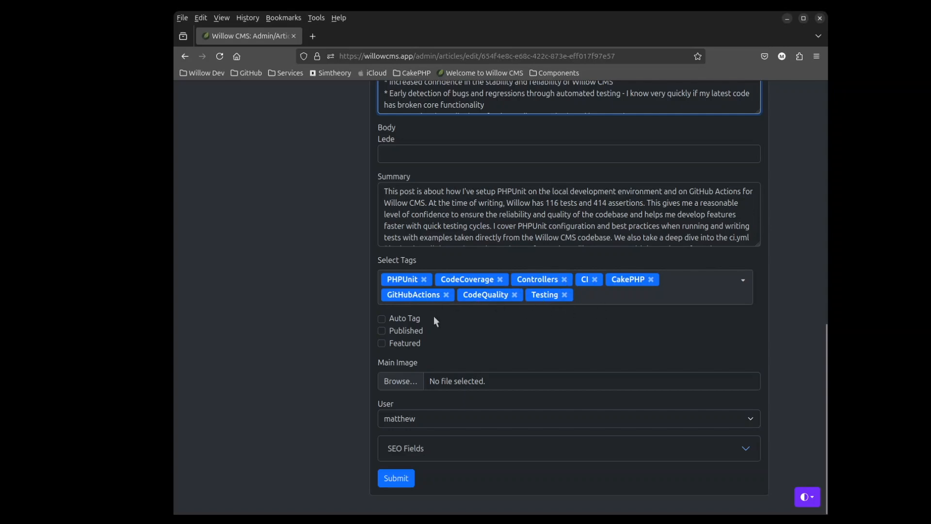
{"action": "left_click", "coordinate": [382, 331]}
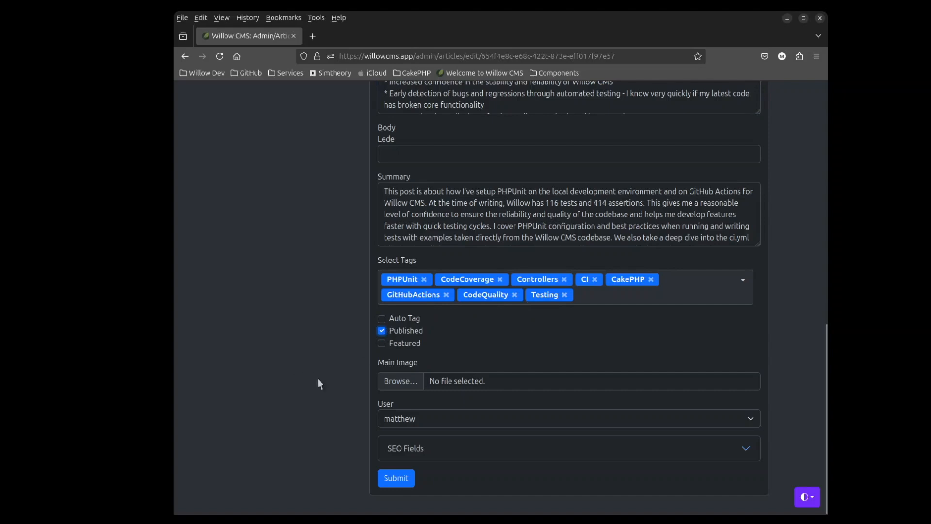
{"action": "left_click", "coordinate": [395, 479]}
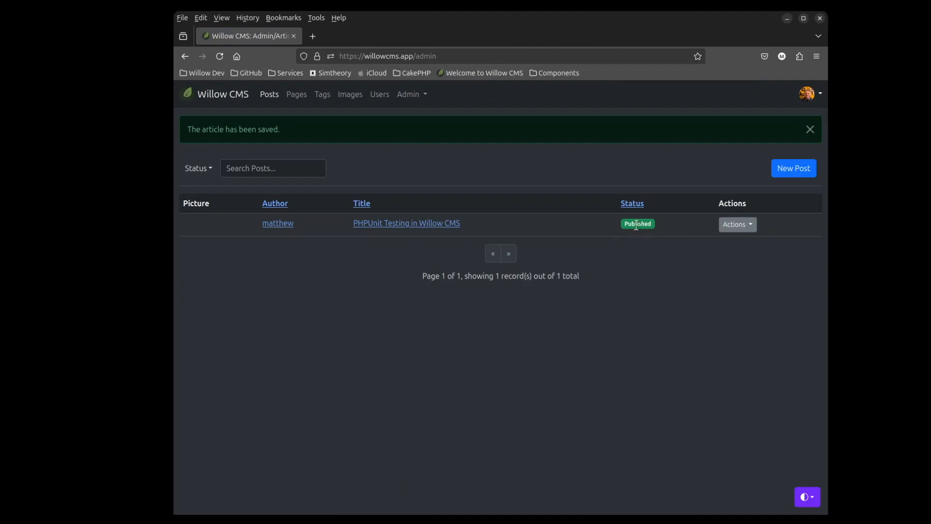
Open the front site and examine the PHPUnit post's summary in the blog listing
{"action": "left_click", "coordinate": [806, 94]}
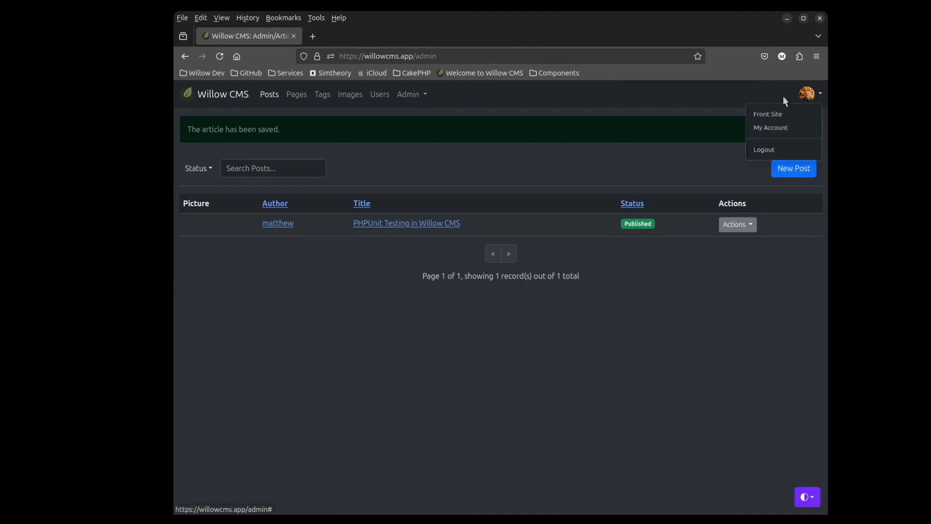
{"action": "left_click", "coordinate": [769, 116]}
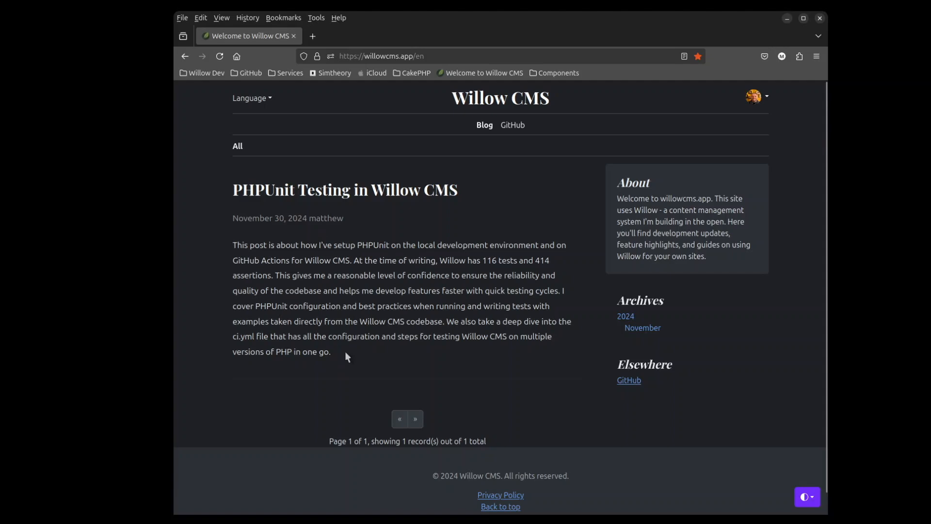
{"action": "left_click_drag", "start_coordinate": [338, 353], "coordinate": [235, 243]}
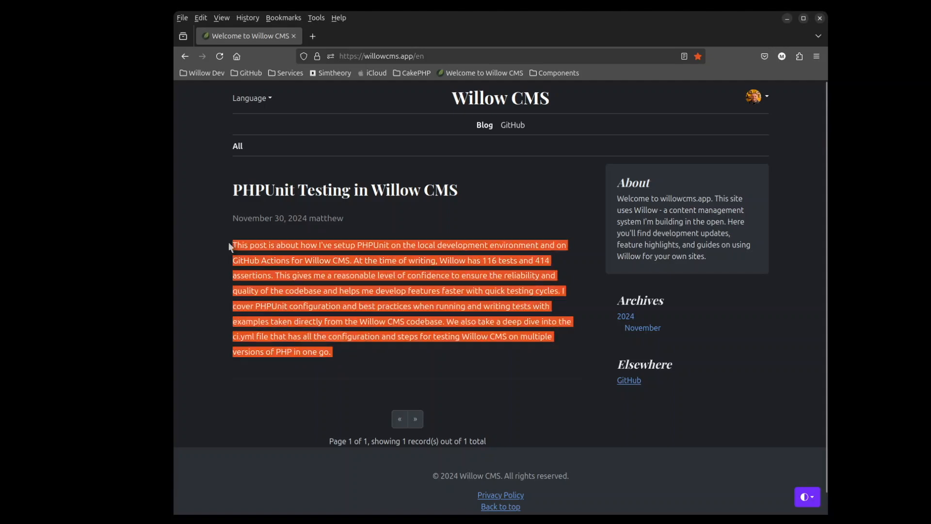
{"action": "left_click", "coordinate": [298, 409]}
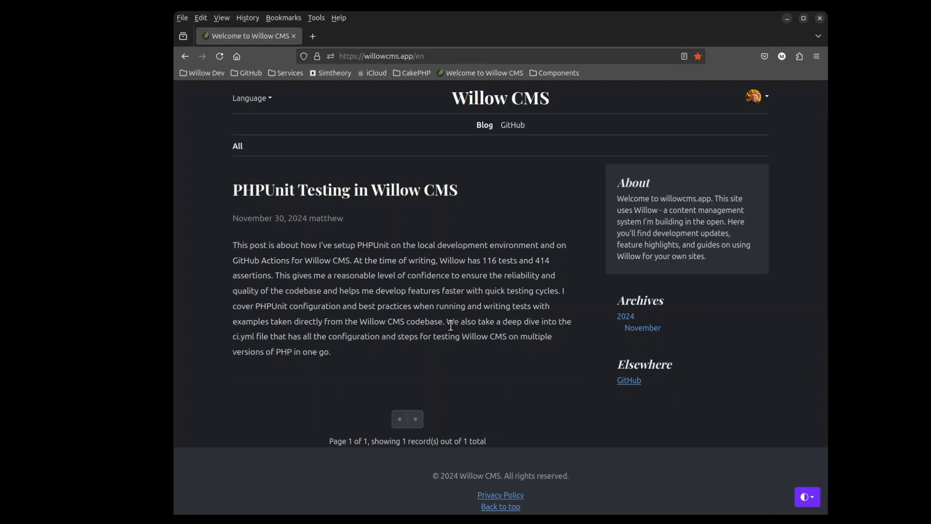
Open the full PHPUnit Testing in Willow CMS post from the blog listing and examine the article
{"action": "left_click", "coordinate": [273, 197]}
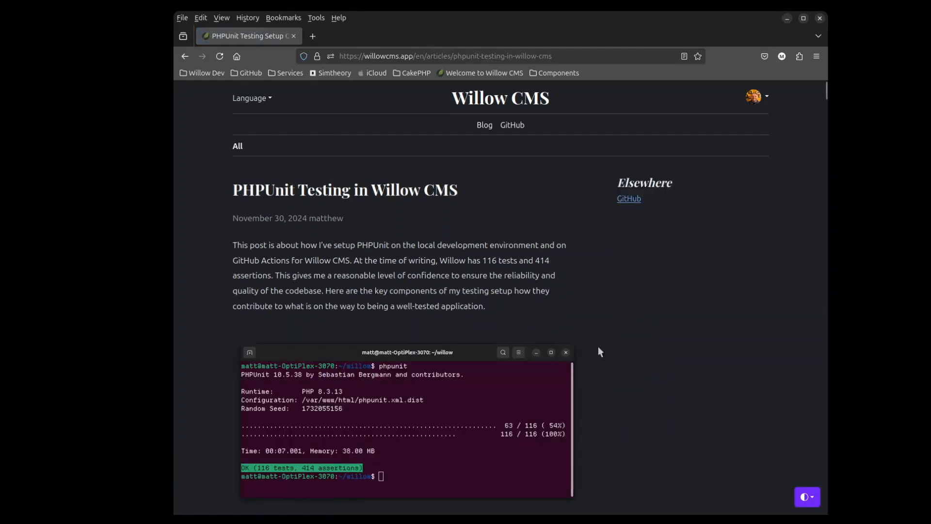
{"action": "scroll", "coordinate": [599, 352], "scroll_direction": "down", "scroll_amount": 3}
{"action": "scroll", "coordinate": [600, 352], "scroll_direction": "down", "scroll_amount": 12}
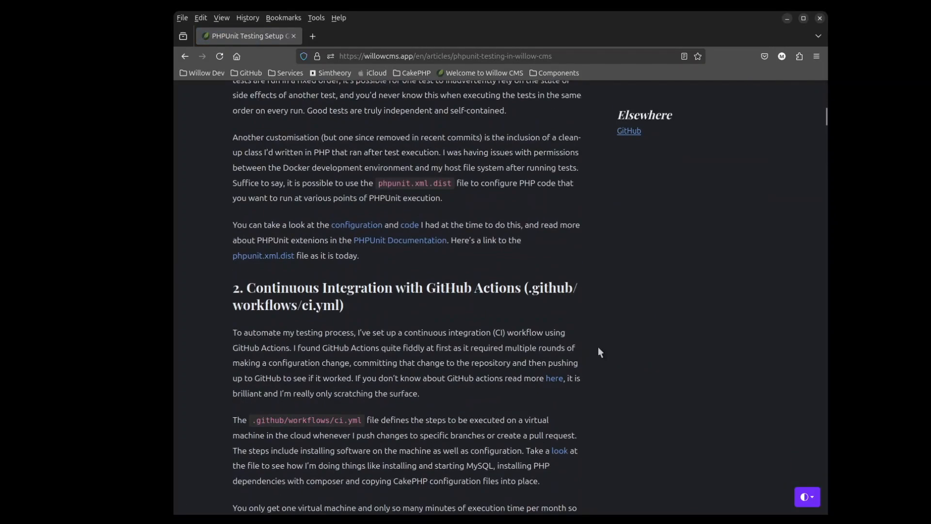
{"action": "scroll", "coordinate": [598, 348], "scroll_direction": "down", "scroll_amount": 10}
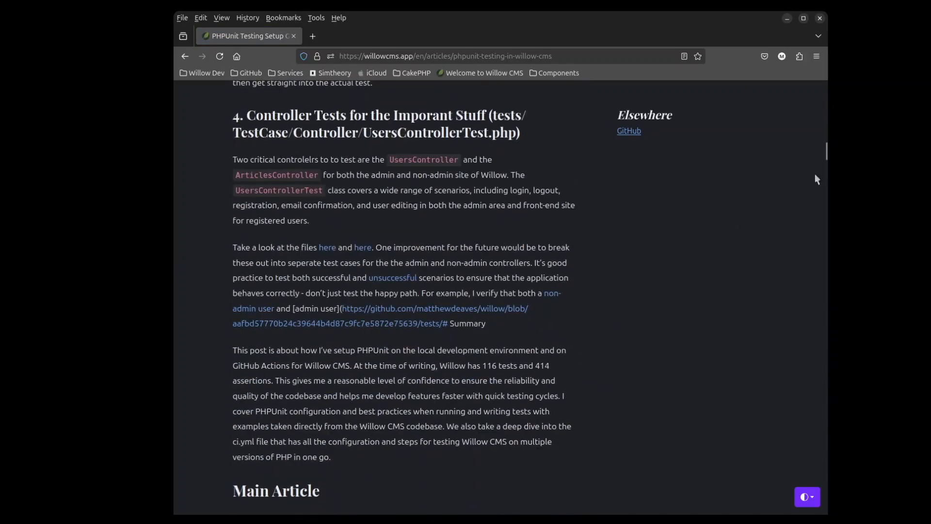
{"action": "left_click_drag", "start_coordinate": [826, 151], "coordinate": [819, 83]}
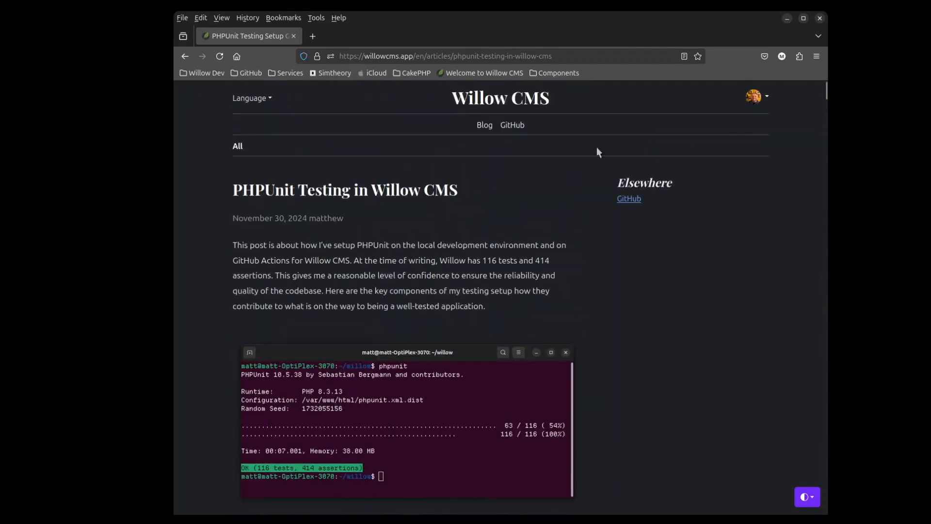
Switch the PHPUnit article to German and examine its translated text
{"action": "left_click", "coordinate": [261, 99]}
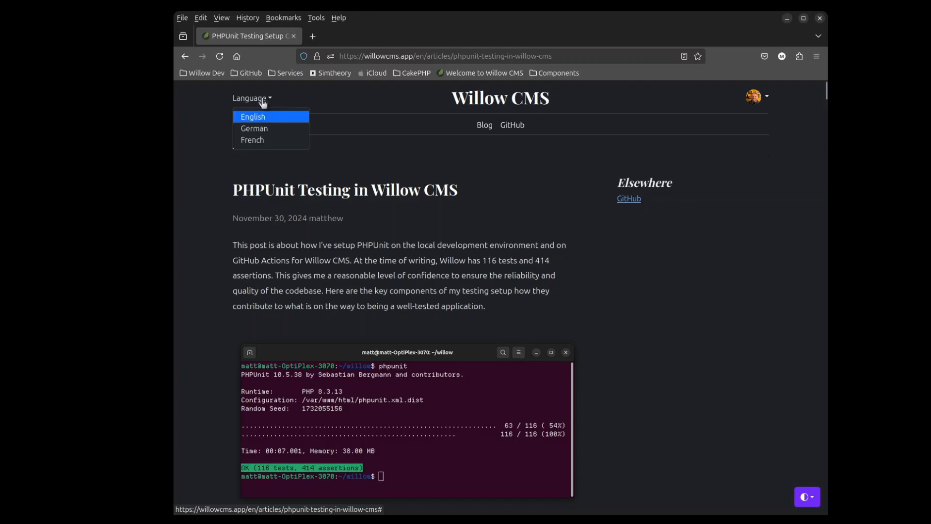
{"action": "left_click", "coordinate": [267, 130]}
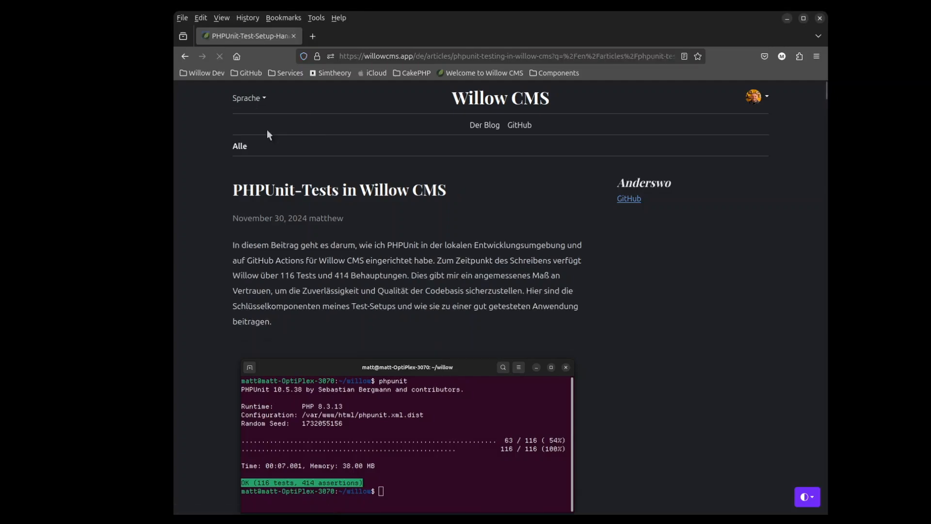
{"action": "scroll", "coordinate": [319, 275], "scroll_direction": "down", "scroll_amount": 13}
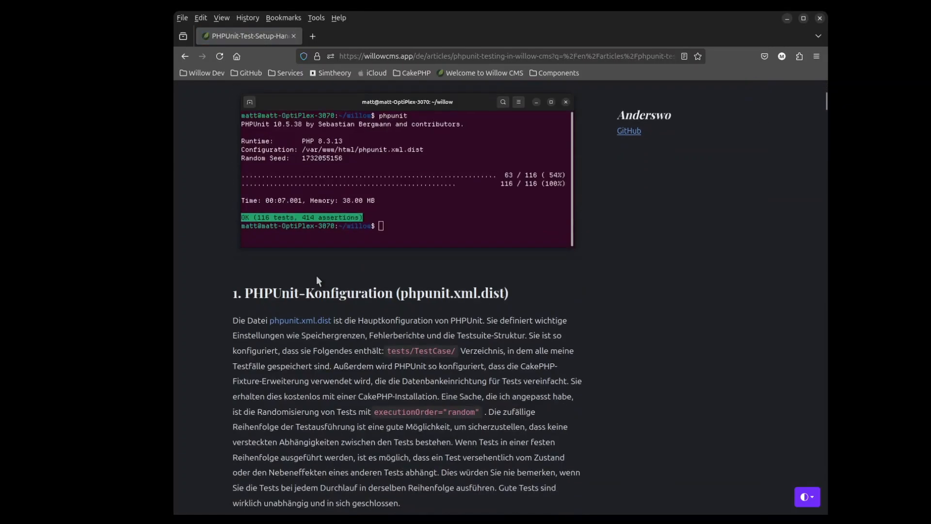
{"action": "scroll", "coordinate": [420, 230], "scroll_direction": "up", "scroll_amount": 15}
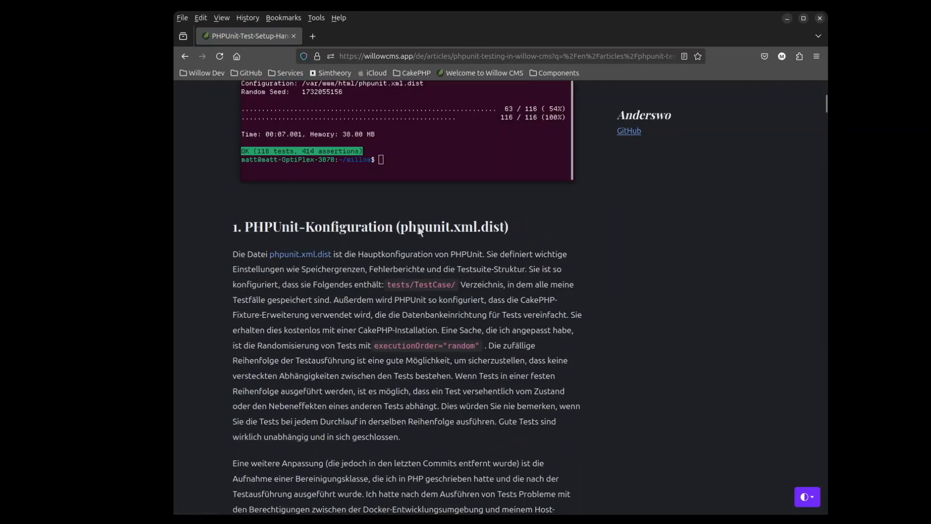
Switch the PHPUnit article to French and examine its translated text and the CI workflow code block, highlighting the code
{"action": "left_click", "coordinate": [247, 98]}
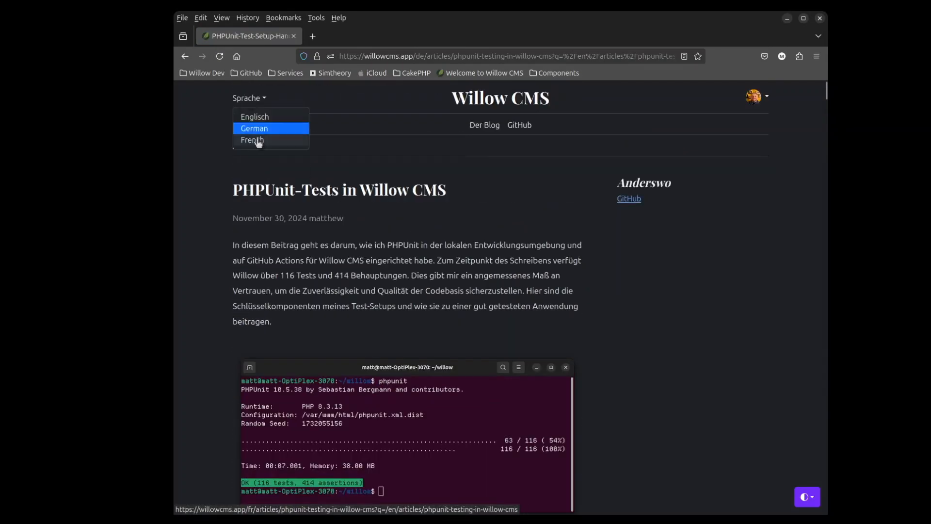
{"action": "left_click", "coordinate": [255, 141]}
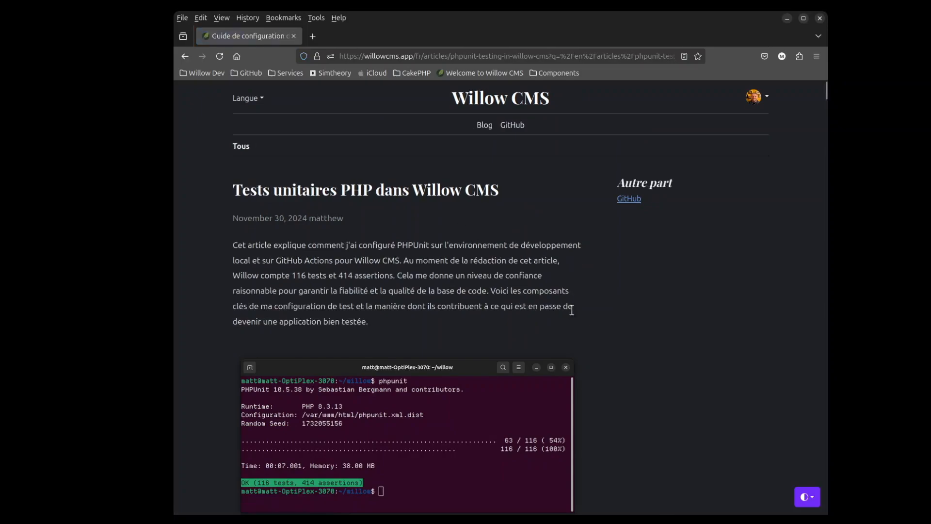
{"action": "scroll", "coordinate": [571, 310], "scroll_direction": "down", "scroll_amount": 12}
{"action": "scroll", "coordinate": [571, 309], "scroll_direction": "down", "scroll_amount": 10}
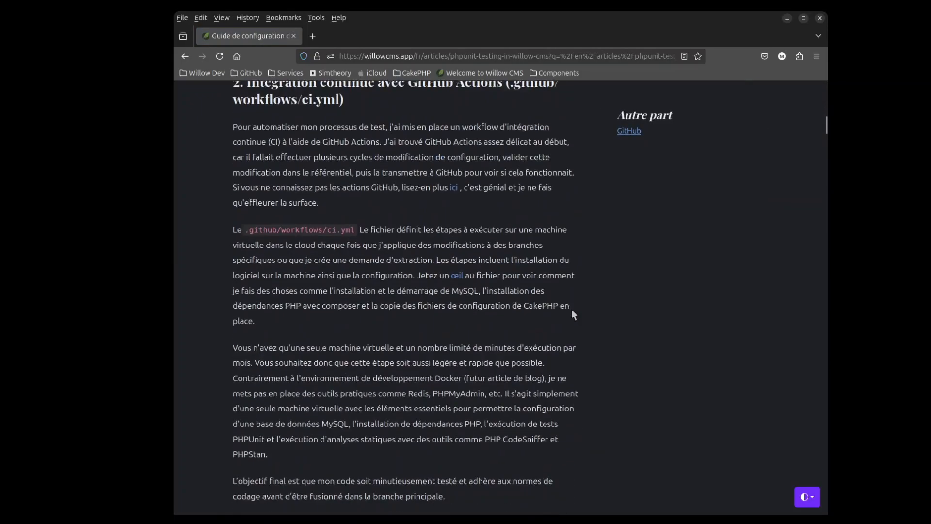
{"action": "left_click_drag", "start_coordinate": [827, 131], "coordinate": [801, 305]}
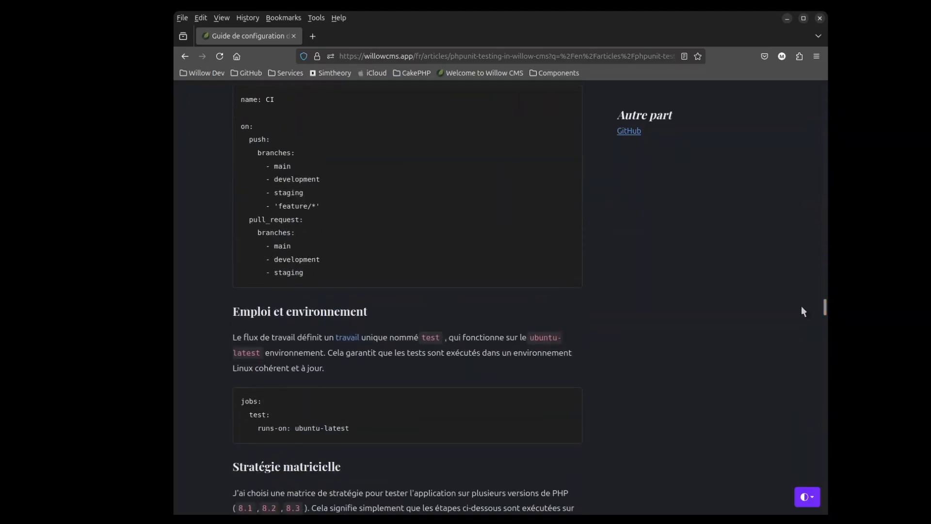
{"action": "scroll", "coordinate": [392, 254], "scroll_direction": "up", "scroll_amount": 3}
{"action": "left_click_drag", "start_coordinate": [253, 236], "coordinate": [387, 405]}
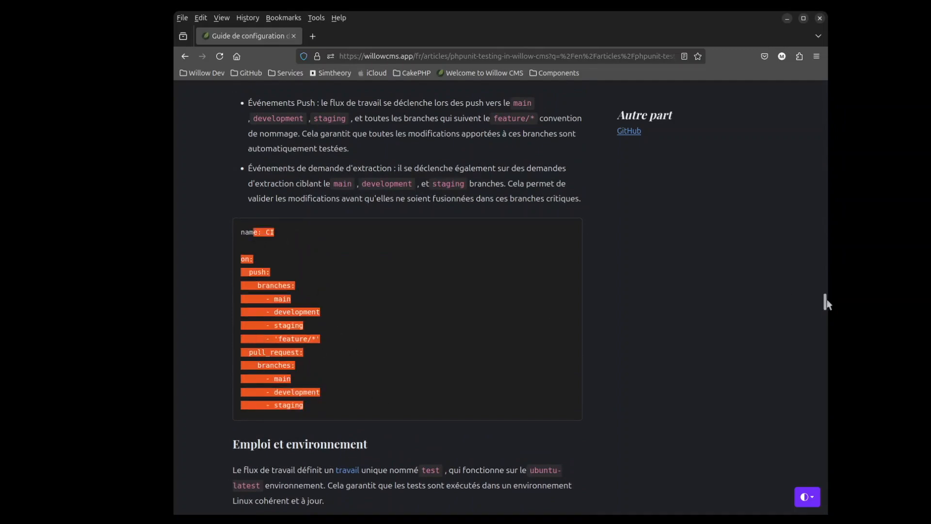
{"action": "left_click_drag", "start_coordinate": [825, 302], "coordinate": [825, 86]}
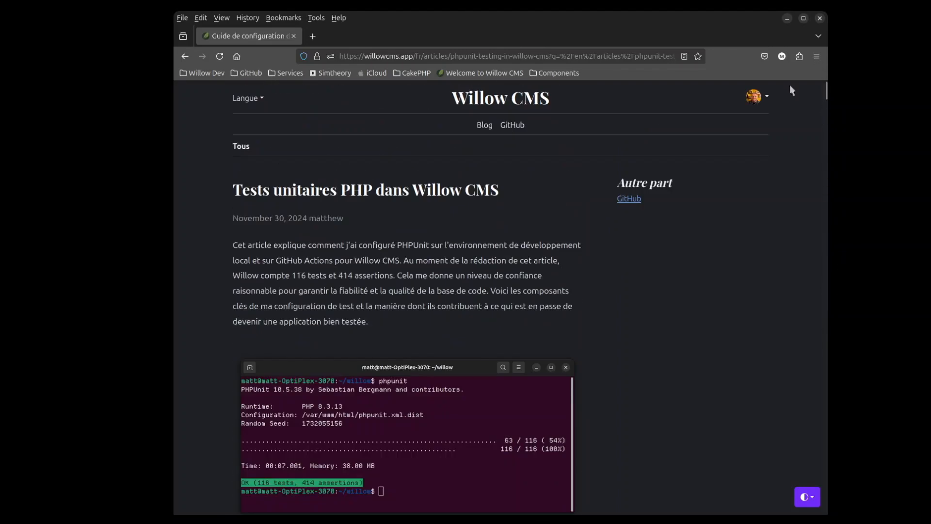
In the admin area, start a new post and paste the copied Docker development environment article as its body
{"action": "left_click", "coordinate": [754, 96]}
{"action": "left_click", "coordinate": [742, 117]}
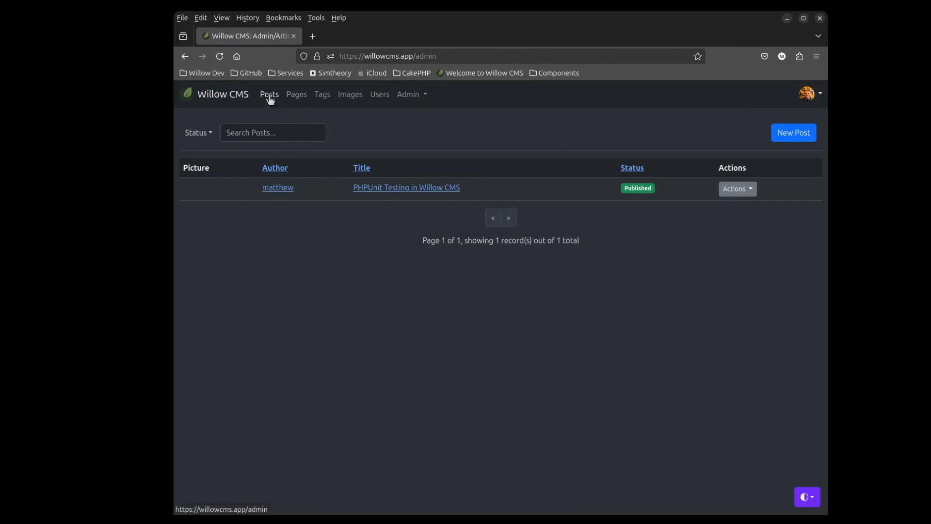
{"action": "left_click", "coordinate": [790, 138]}
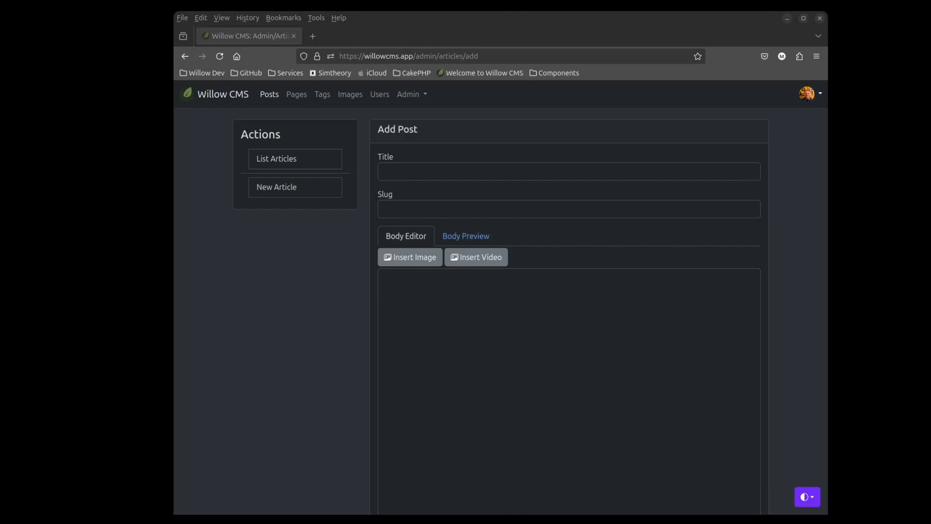
{"action": "left_click", "coordinate": [439, 288]}
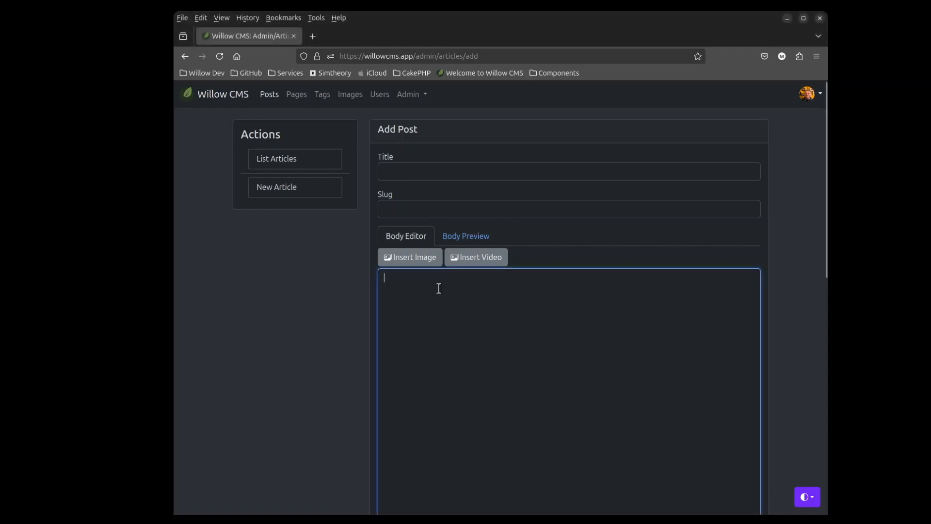
{"action": "key", "text": "ctrl+v"}
Move the body's heading text "Setting Up a Complete Development Environment with Docker for Willow CMS" into the post title, removing the heading from the body
{"action": "scroll", "coordinate": [568, 374], "scroll_direction": "up", "scroll_amount": 10}
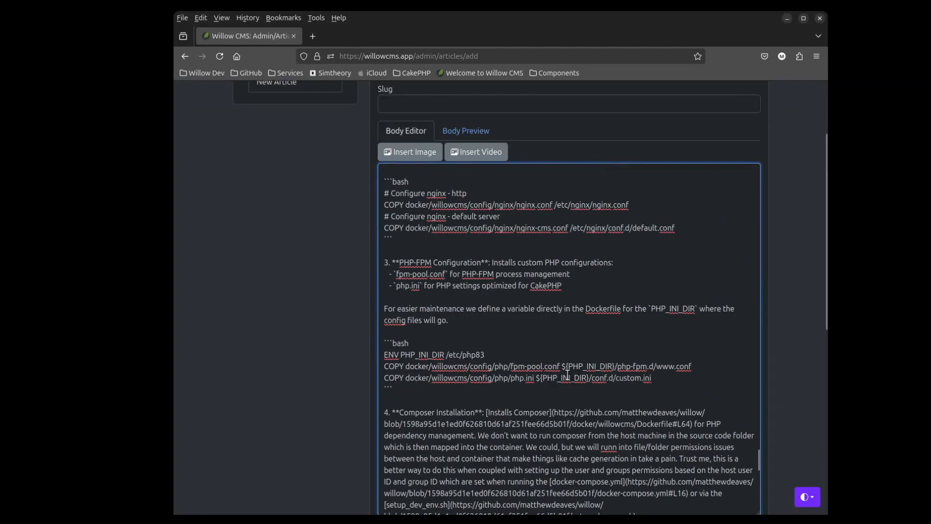
{"action": "left_click_drag", "start_coordinate": [756, 461], "coordinate": [760, 174]}
{"action": "left_click_drag", "start_coordinate": [662, 172], "coordinate": [391, 174]}
{"action": "key", "text": "ctrl+c"}
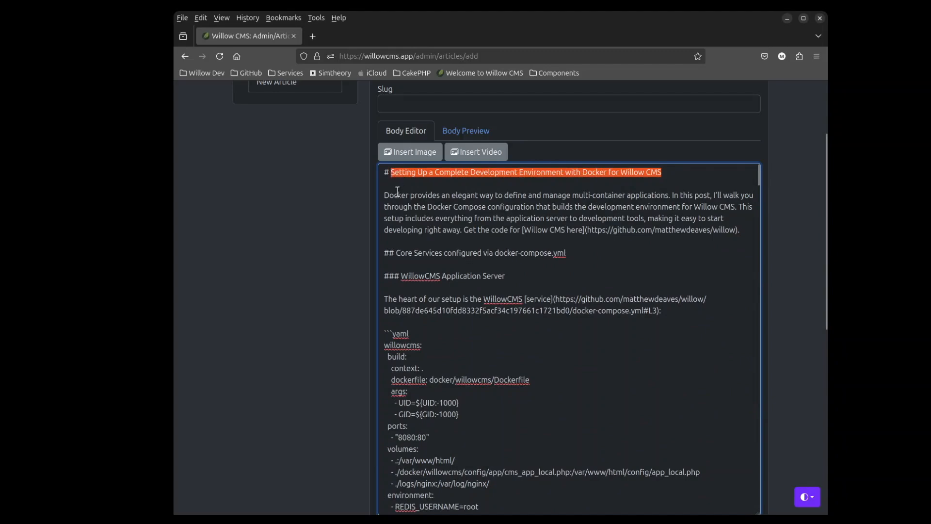
{"action": "key", "text": "BackSpace"}
{"action": "left_click", "coordinate": [389, 195]}
{"action": "key", "text": "BackSpace"}
{"action": "key", "text": "BackSpace"}
{"action": "key", "text": "BackSpace"}
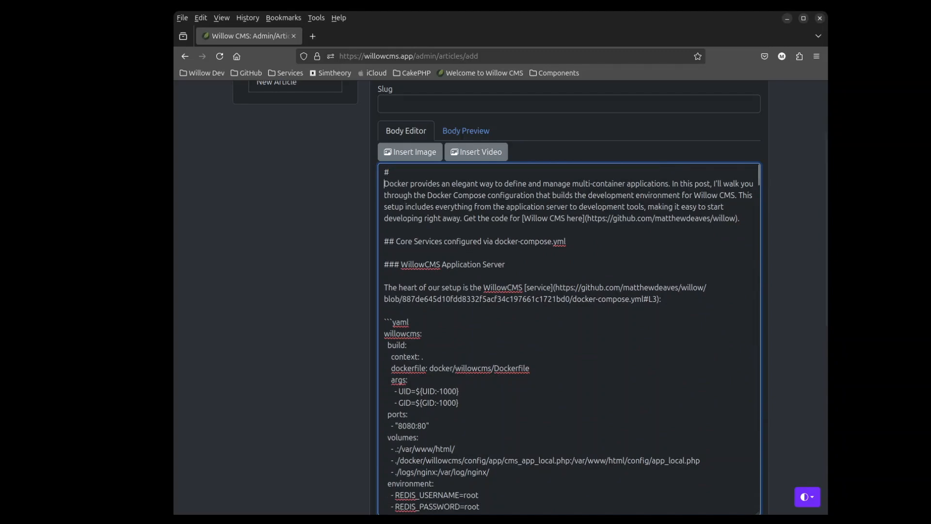
{"action": "scroll", "coordinate": [317, 276], "scroll_direction": "up", "scroll_amount": 5}
{"action": "left_click", "coordinate": [388, 171]}
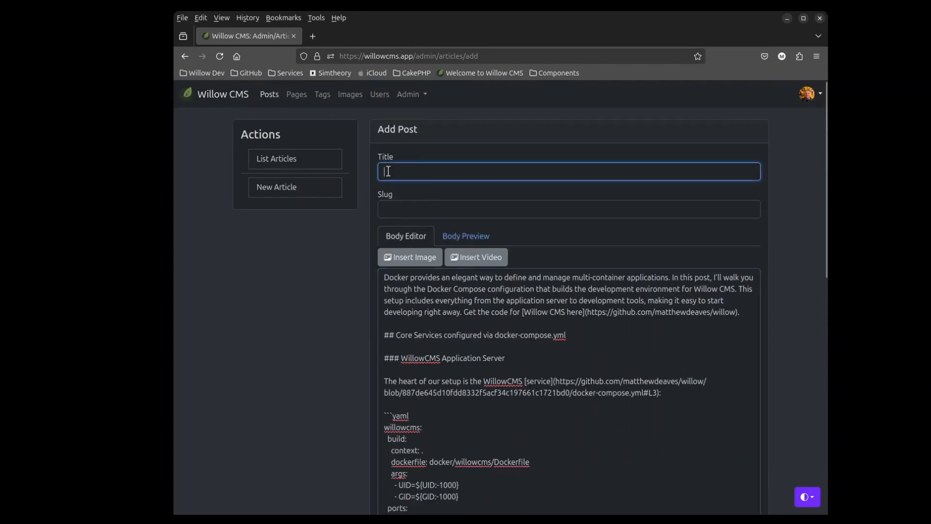
{"action": "key", "text": "ctrl+v"}
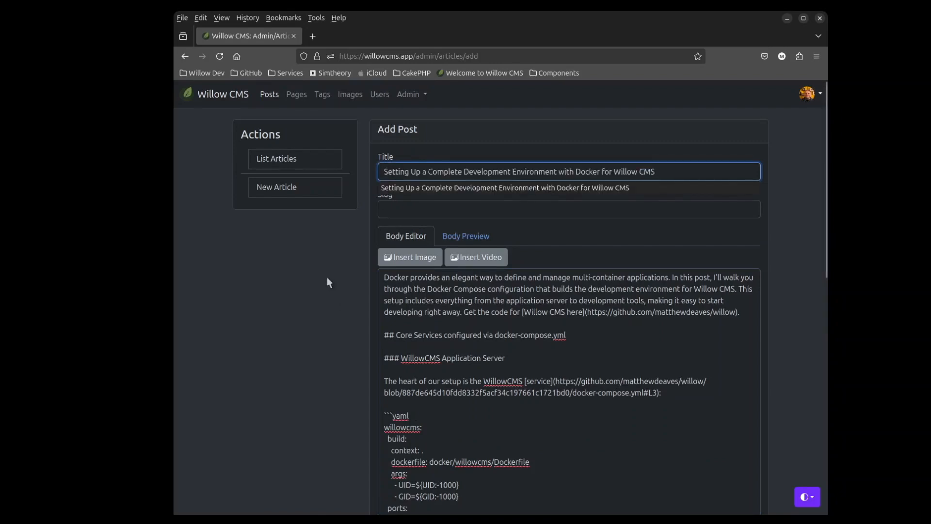
{"action": "left_click", "coordinate": [327, 278]}
Mark the Docker post as Published and submit it with the lede, summary and tags left empty
{"action": "scroll", "coordinate": [308, 361], "scroll_direction": "down", "scroll_amount": 5}
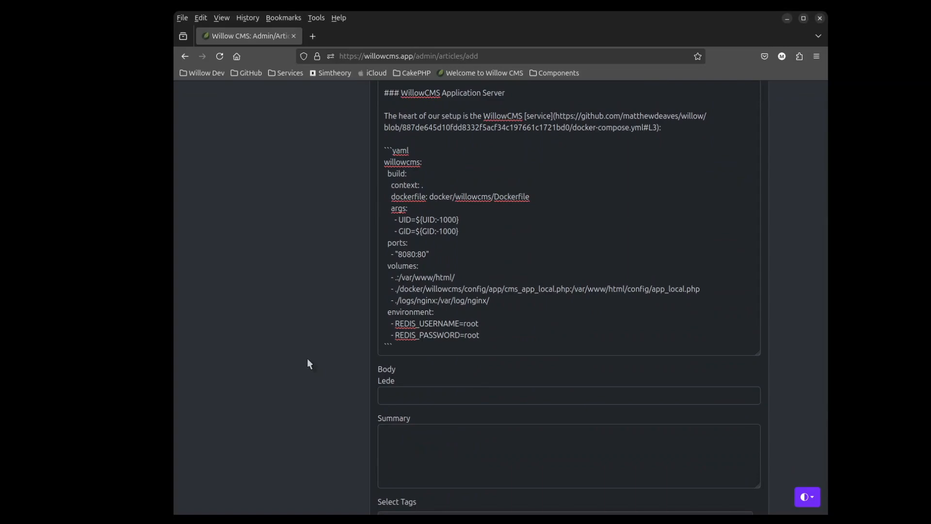
{"action": "scroll", "coordinate": [428, 460], "scroll_direction": "down", "scroll_amount": 3}
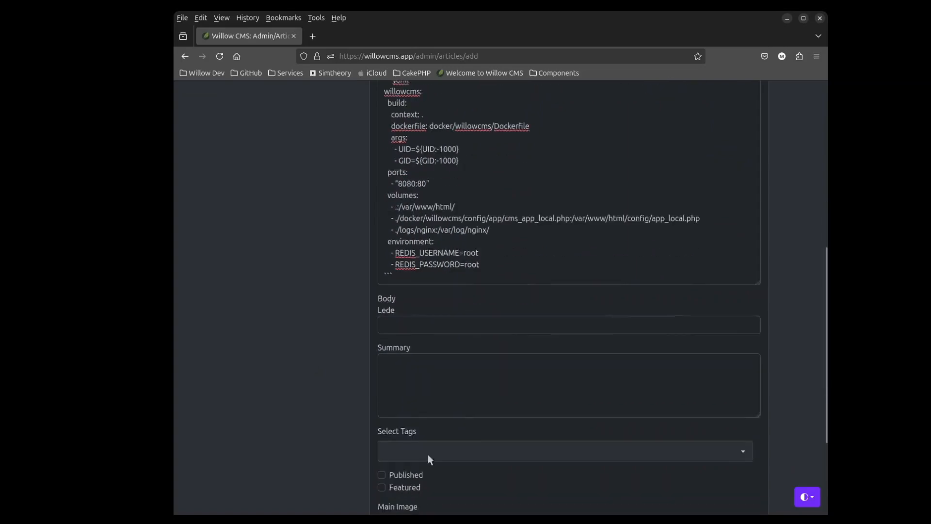
{"action": "left_click", "coordinate": [410, 312]}
{"action": "scroll", "coordinate": [324, 427], "scroll_direction": "down", "scroll_amount": 2}
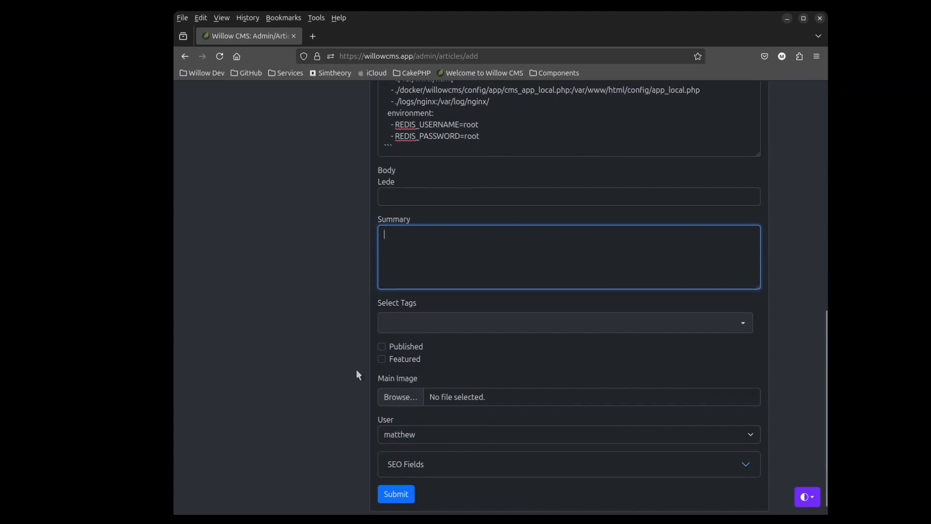
{"action": "left_click", "coordinate": [382, 347]}
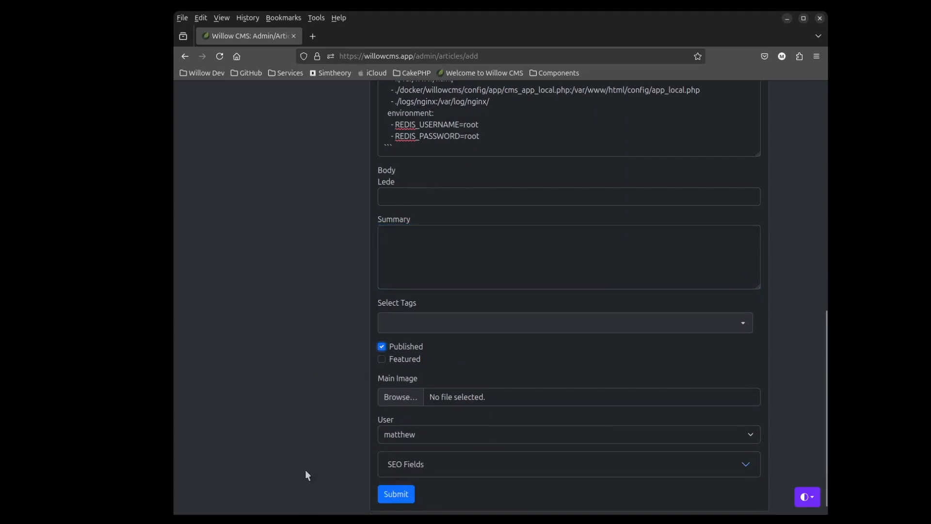
{"action": "left_click", "coordinate": [397, 495]}
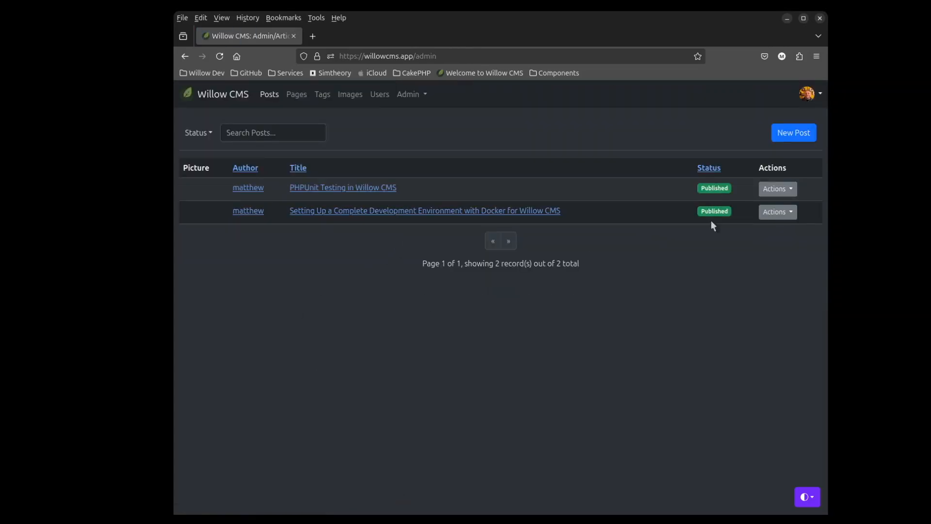
Open the front site and examine the summaries of the Docker and PHPUnit posts in the blog listing
{"action": "left_click", "coordinate": [820, 96]}
{"action": "left_click", "coordinate": [778, 114]}
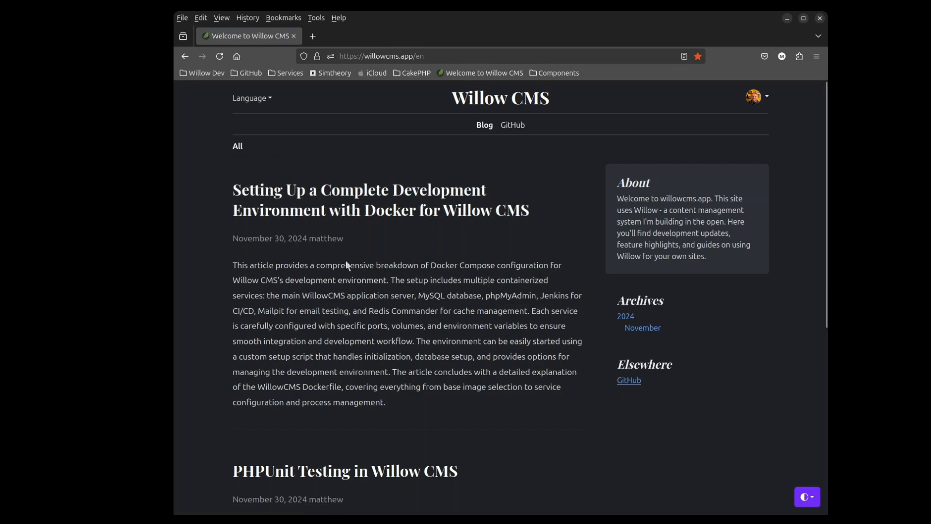
{"action": "scroll", "coordinate": [346, 265], "scroll_direction": "down", "scroll_amount": 3}
{"action": "scroll", "coordinate": [350, 370], "scroll_direction": "down", "scroll_amount": 3}
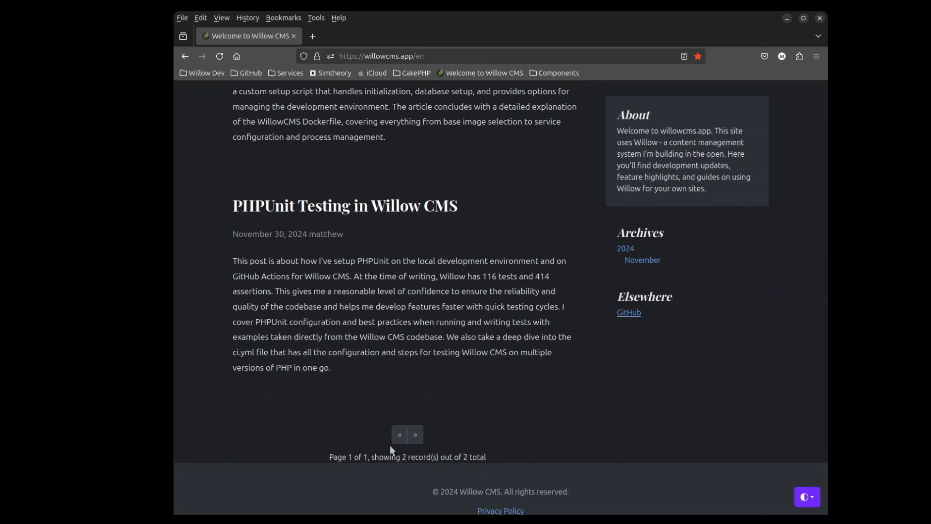
{"action": "scroll", "coordinate": [412, 441], "scroll_direction": "up", "scroll_amount": 6}
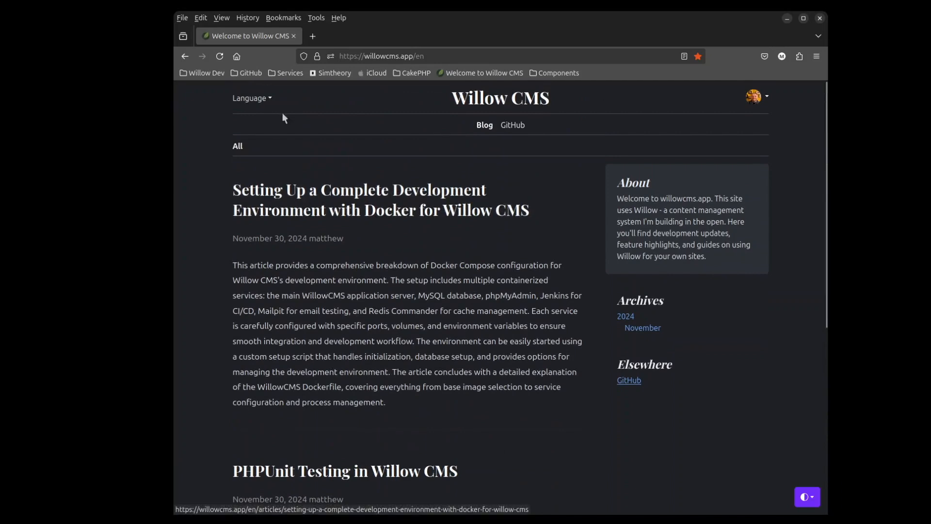
View the blog listing in German and in French to examine the translated titles and summaries
{"action": "left_click", "coordinate": [256, 98]}
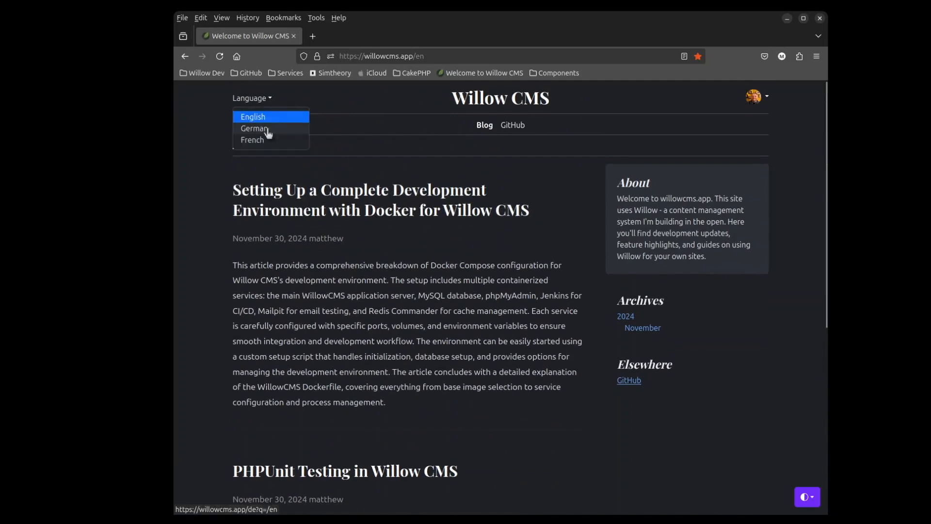
{"action": "left_click", "coordinate": [268, 129]}
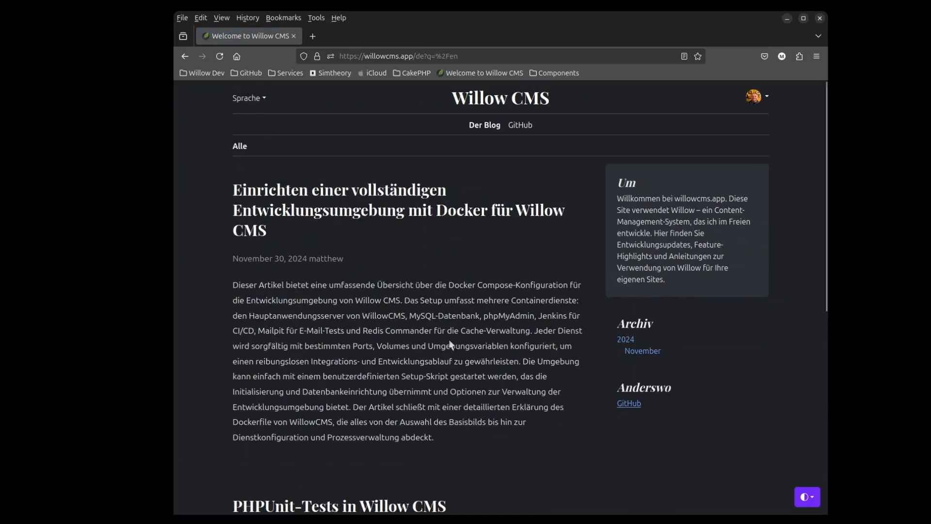
{"action": "left_click", "coordinate": [249, 98]}
{"action": "left_click", "coordinate": [261, 140]}
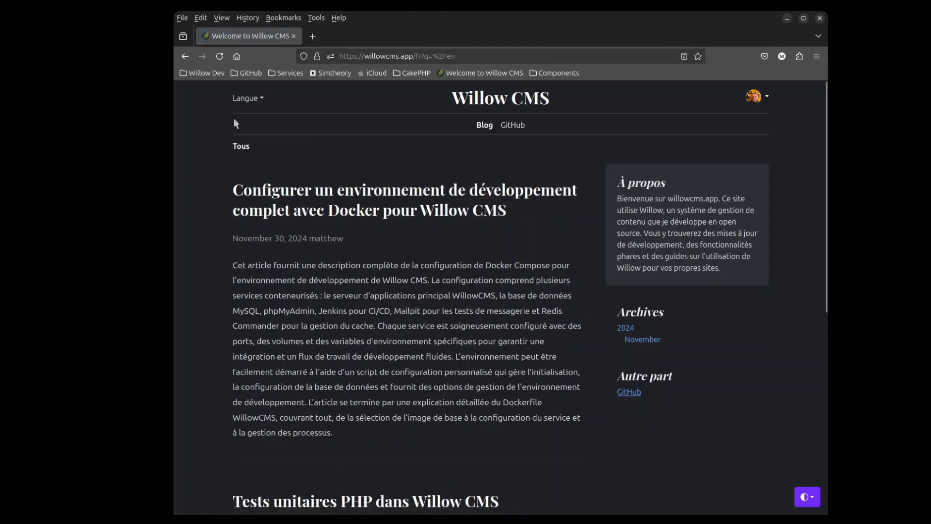
Return the blog listing to English and highlight the Docker post's summary text
{"action": "left_click", "coordinate": [245, 98]}
{"action": "left_click", "coordinate": [255, 113]}
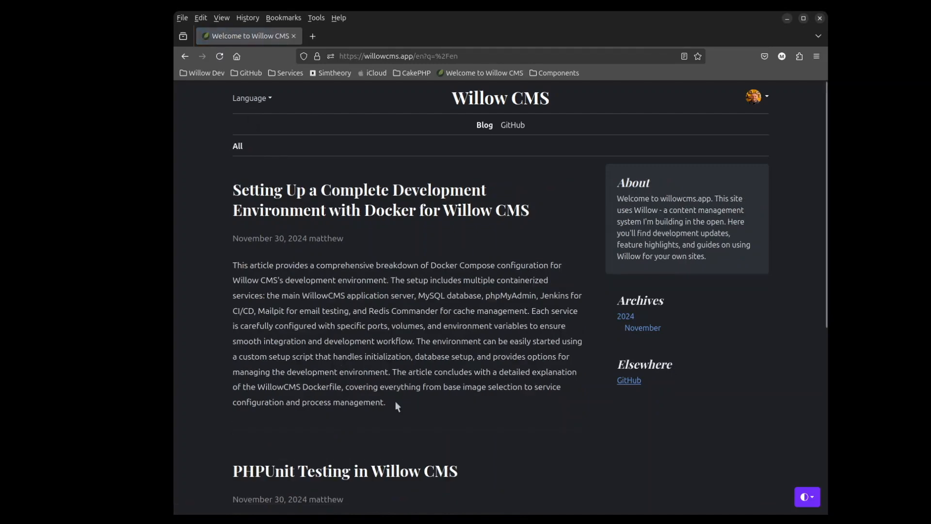
{"action": "left_click_drag", "start_coordinate": [395, 402], "coordinate": [208, 273]}
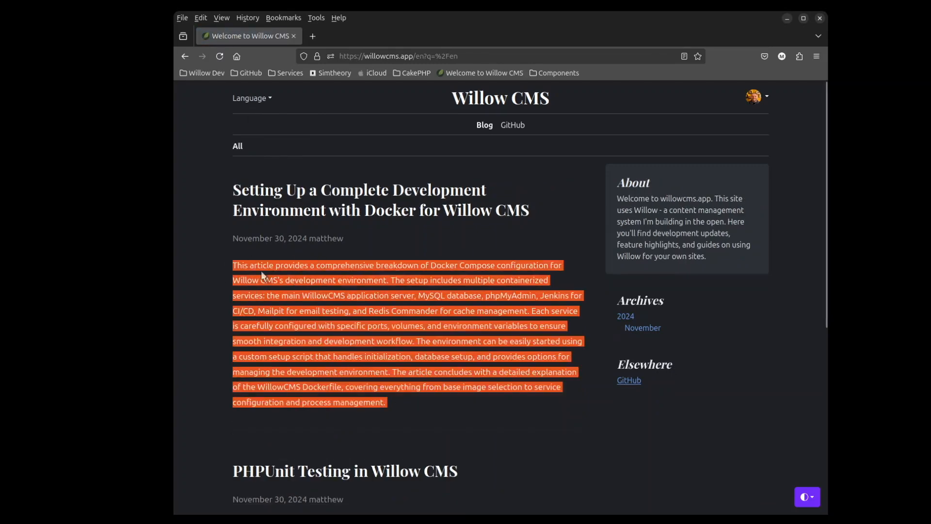
Open the Docker post from the English blog listing and look through its introduction and docker-compose.yml section
{"action": "left_click", "coordinate": [316, 194]}
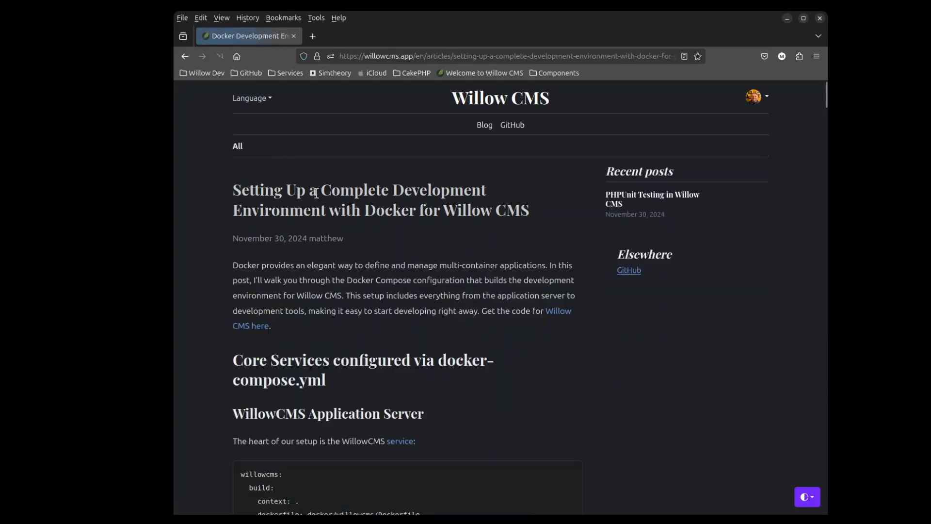
{"action": "scroll", "coordinate": [540, 345], "scroll_direction": "down", "scroll_amount": 4}
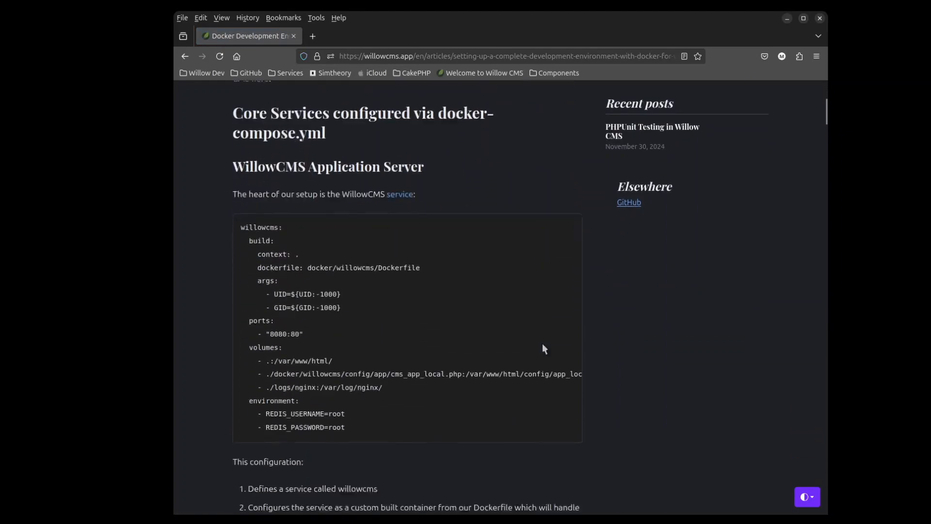
{"action": "scroll", "coordinate": [544, 345], "scroll_direction": "down", "scroll_amount": 4}
{"action": "scroll", "coordinate": [301, 136], "scroll_direction": "up", "scroll_amount": 8}
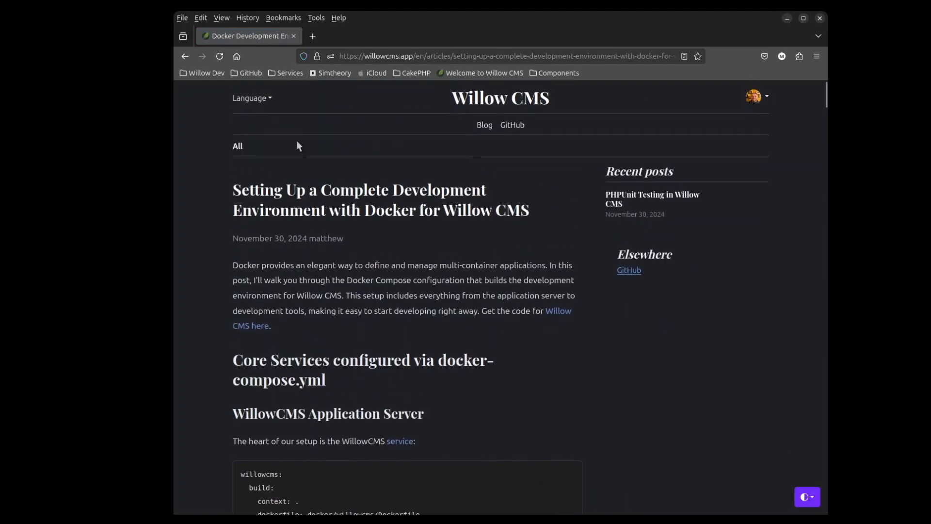
Show the Docker post in German and examine its translated text and the willowcms service code block
{"action": "left_click", "coordinate": [256, 98]}
{"action": "left_click", "coordinate": [261, 129]}
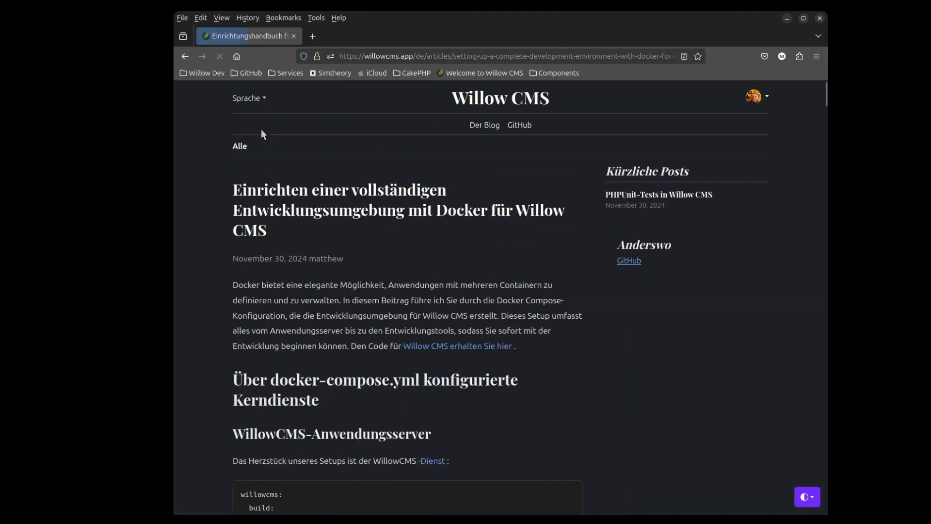
{"action": "scroll", "coordinate": [489, 299], "scroll_direction": "down", "scroll_amount": 7}
{"action": "left_click_drag", "start_coordinate": [489, 299], "coordinate": [239, 123]}
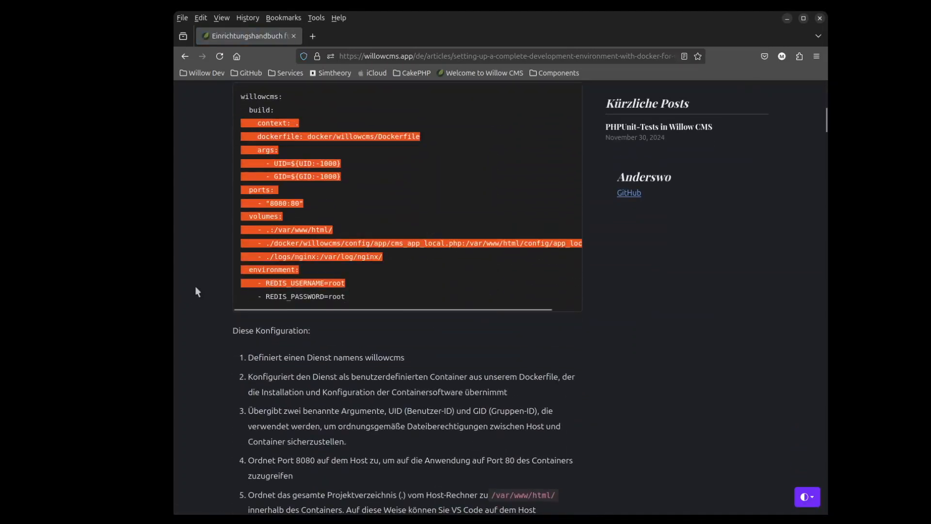
{"action": "scroll", "coordinate": [195, 286], "scroll_direction": "up", "scroll_amount": 8}
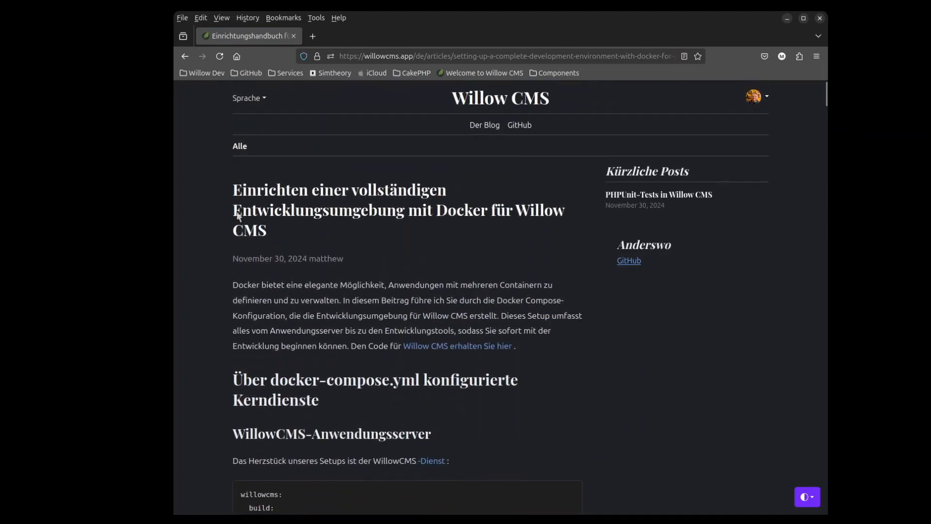
In the administration area's tags, enable Main Menu for the PHPUnit tag under Testing and save it
{"action": "left_click", "coordinate": [754, 98]}
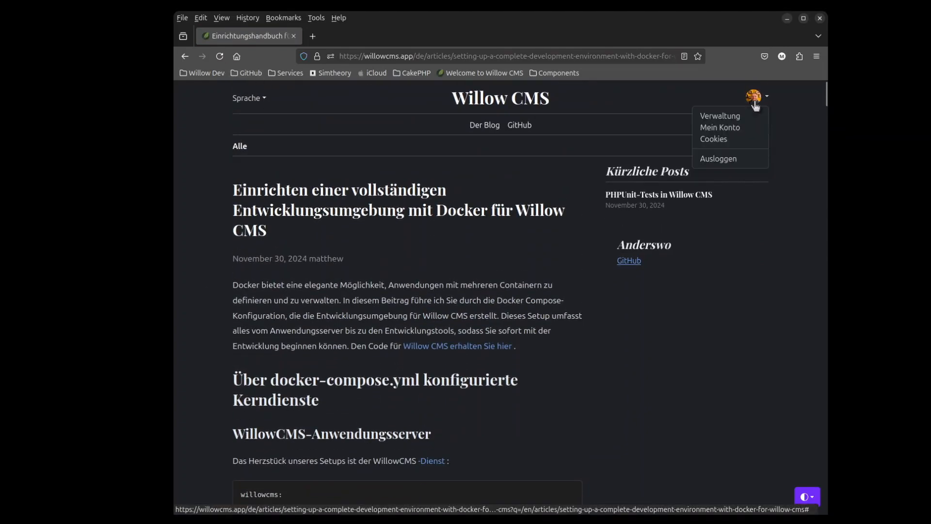
{"action": "left_click", "coordinate": [718, 115]}
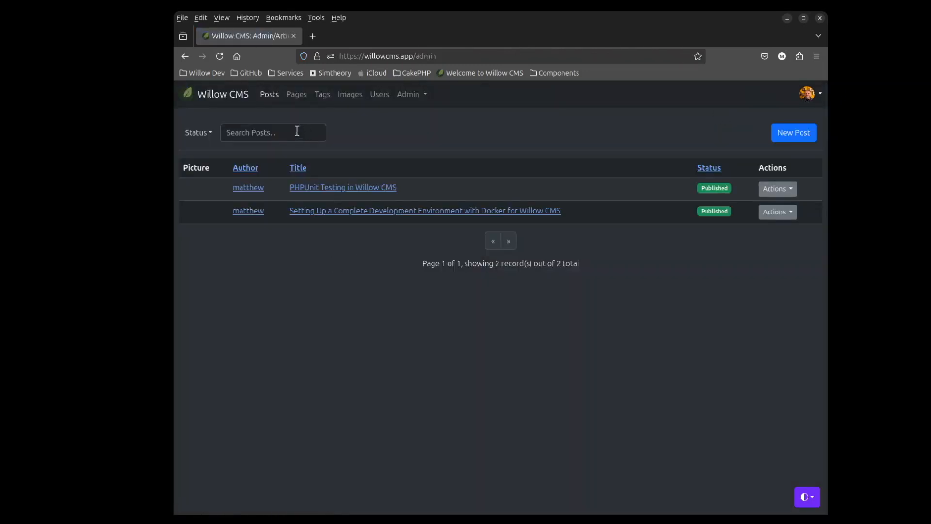
{"action": "left_click", "coordinate": [322, 97]}
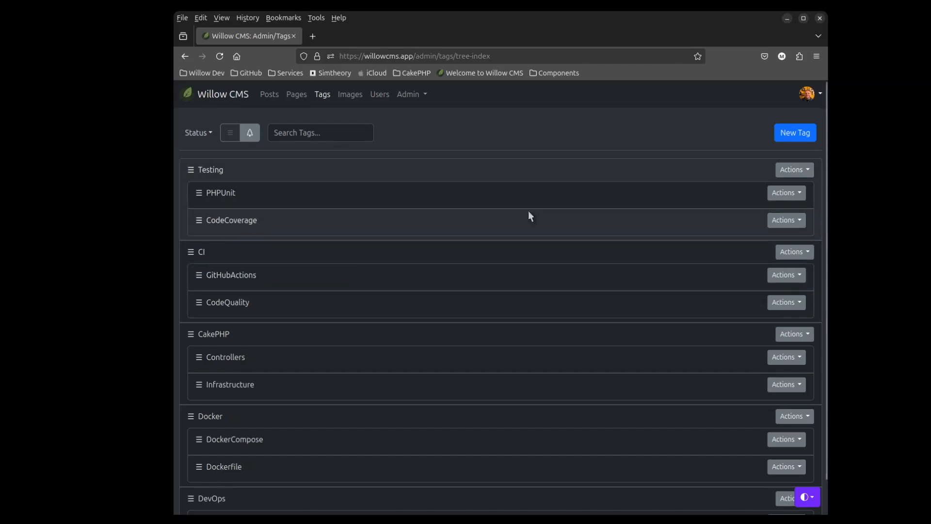
{"action": "left_click", "coordinate": [779, 193]}
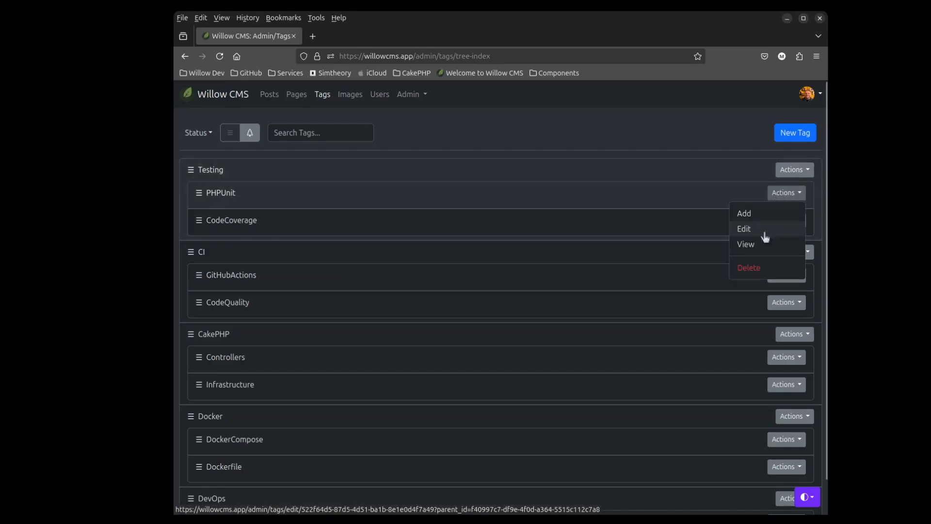
{"action": "left_click", "coordinate": [760, 232]}
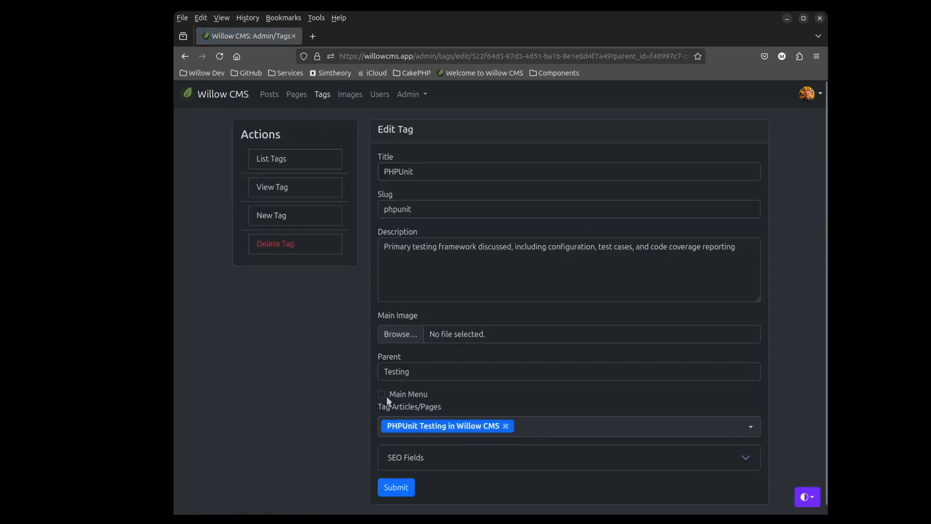
{"action": "left_click", "coordinate": [382, 394]}
{"action": "left_click", "coordinate": [394, 487]}
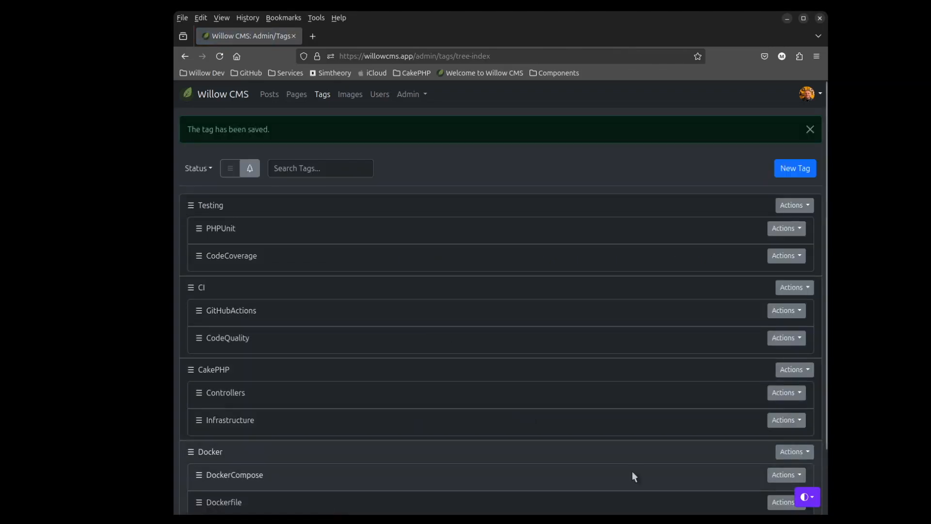
Enable Main Menu for the top-level Docker tag and save it
{"action": "scroll", "coordinate": [664, 457], "scroll_direction": "down", "scroll_amount": 2}
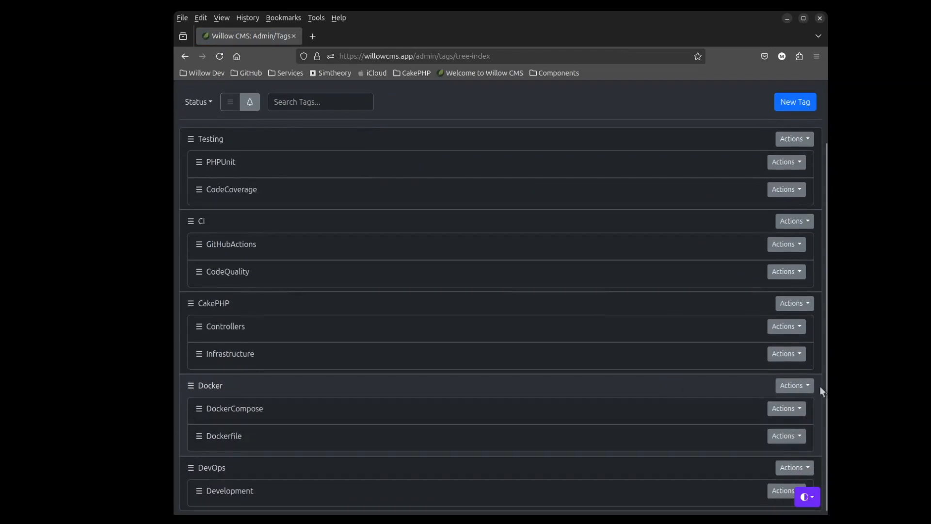
{"action": "left_click", "coordinate": [794, 385]}
{"action": "left_click", "coordinate": [753, 421]}
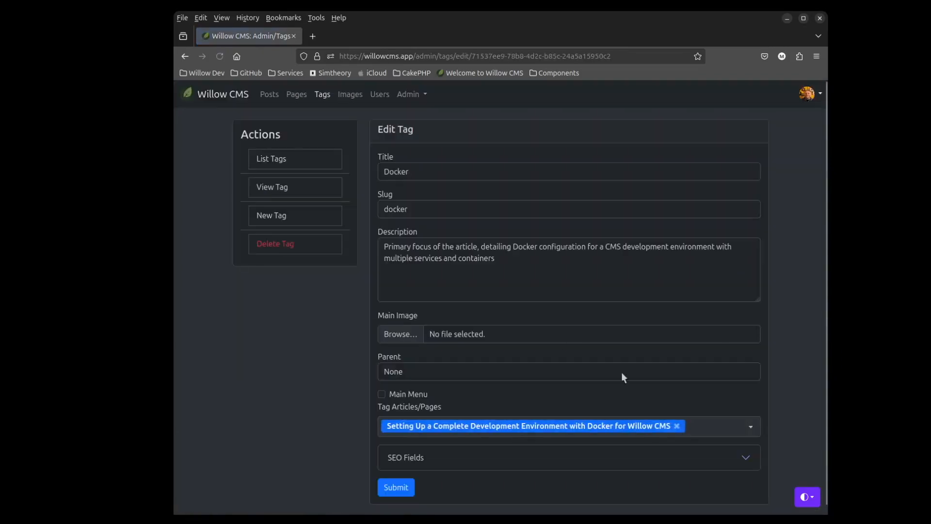
{"action": "left_click", "coordinate": [381, 395]}
{"action": "left_click", "coordinate": [396, 487]}
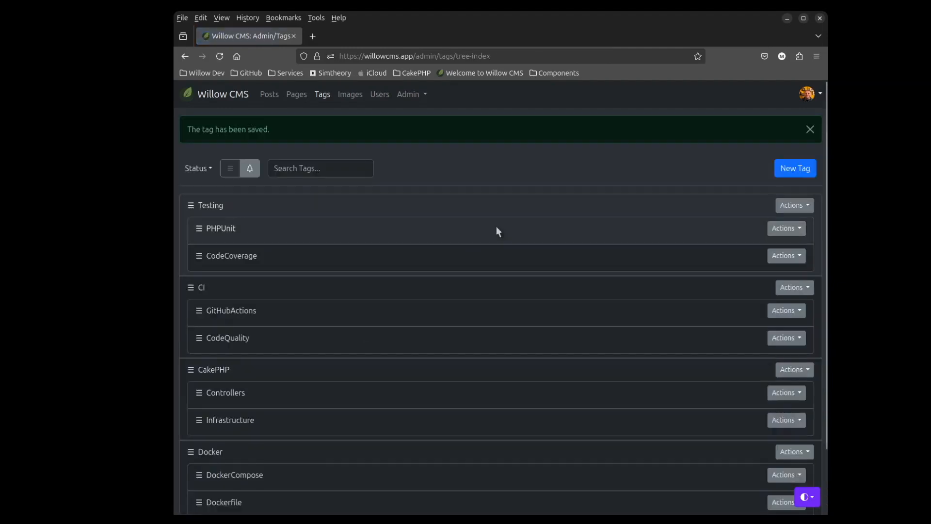
Return to the front site and filter the blog listing by the PHPUnit tag
{"action": "left_click", "coordinate": [813, 97]}
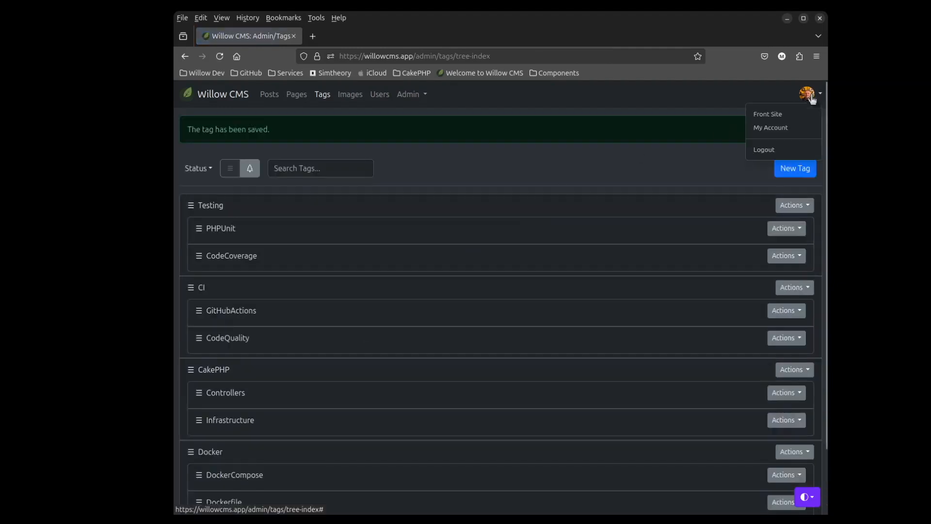
{"action": "left_click", "coordinate": [777, 116]}
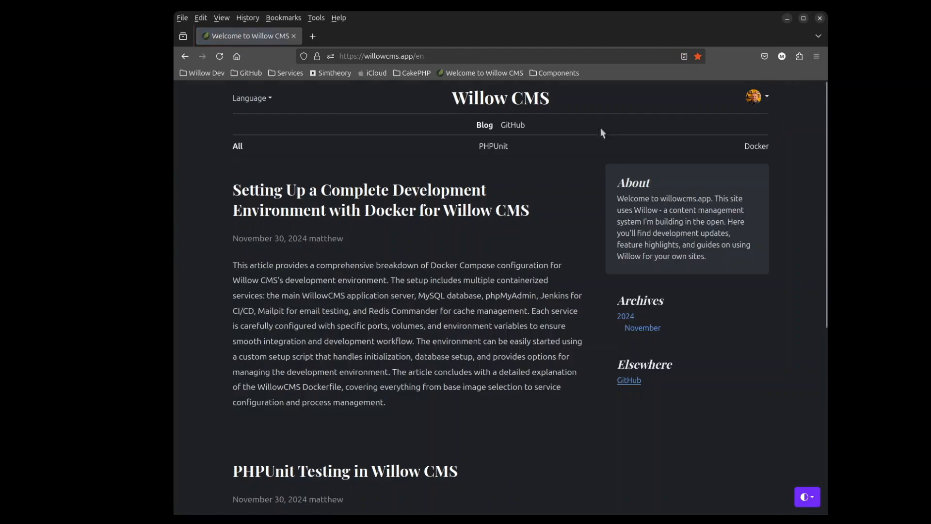
{"action": "left_click", "coordinate": [494, 151]}
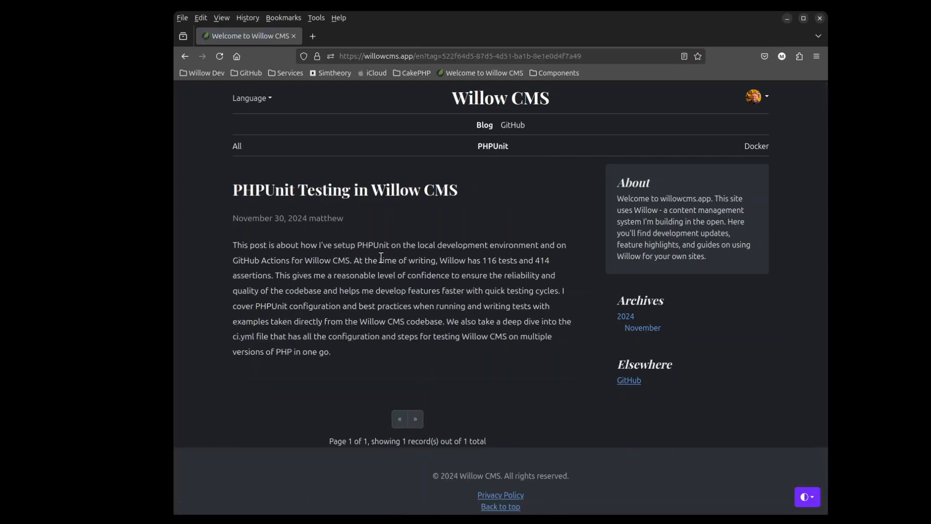
Filter the blog listing by the Docker tag and view the filtered listing in French
{"action": "left_click", "coordinate": [756, 147]}
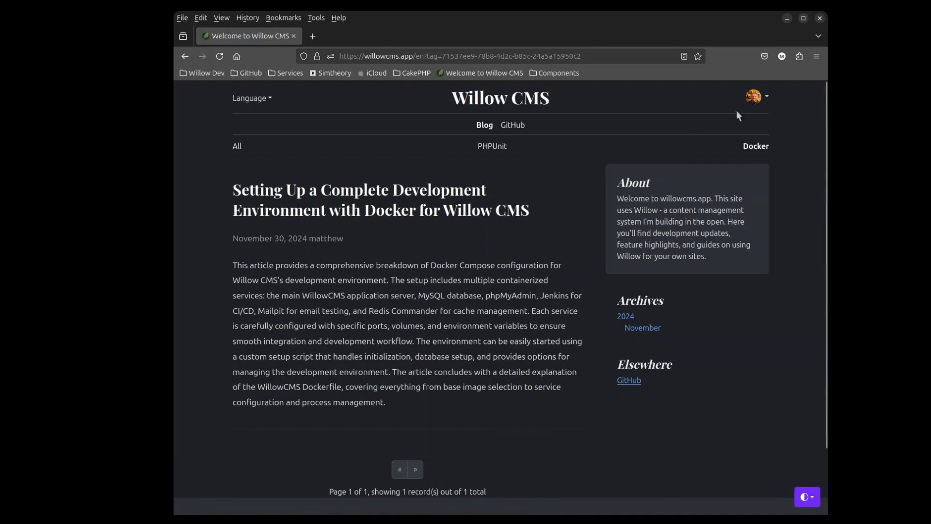
{"action": "scroll", "coordinate": [504, 294], "scroll_direction": "down", "scroll_amount": 3}
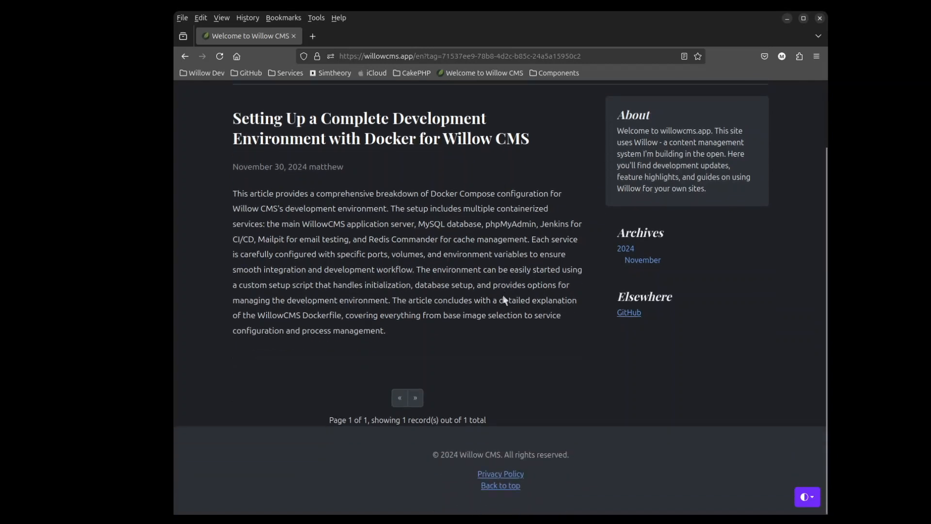
{"action": "scroll", "coordinate": [504, 296], "scroll_direction": "up", "scroll_amount": 3}
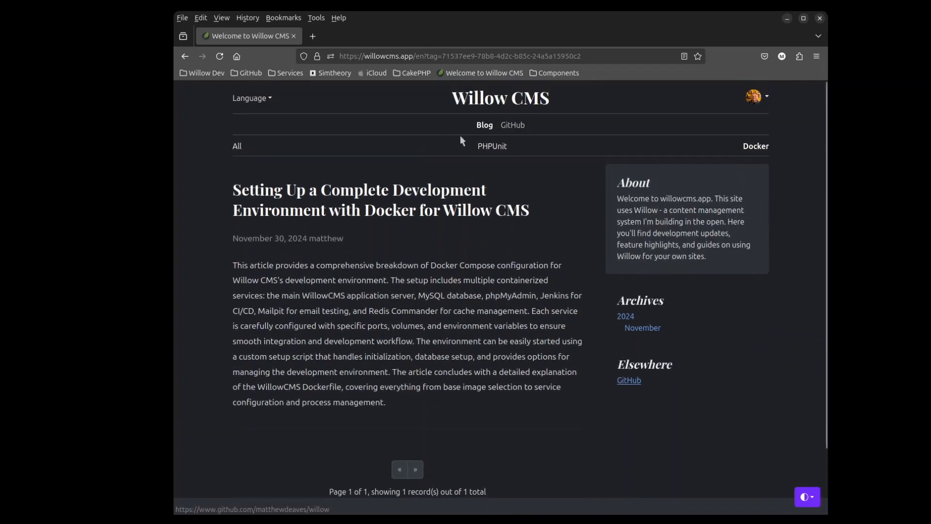
{"action": "left_click", "coordinate": [253, 99]}
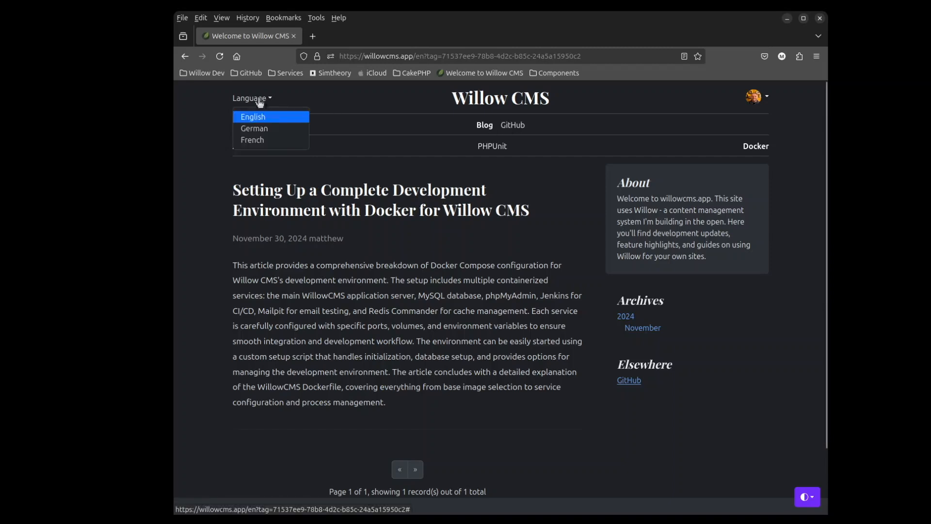
{"action": "left_click", "coordinate": [263, 139]}
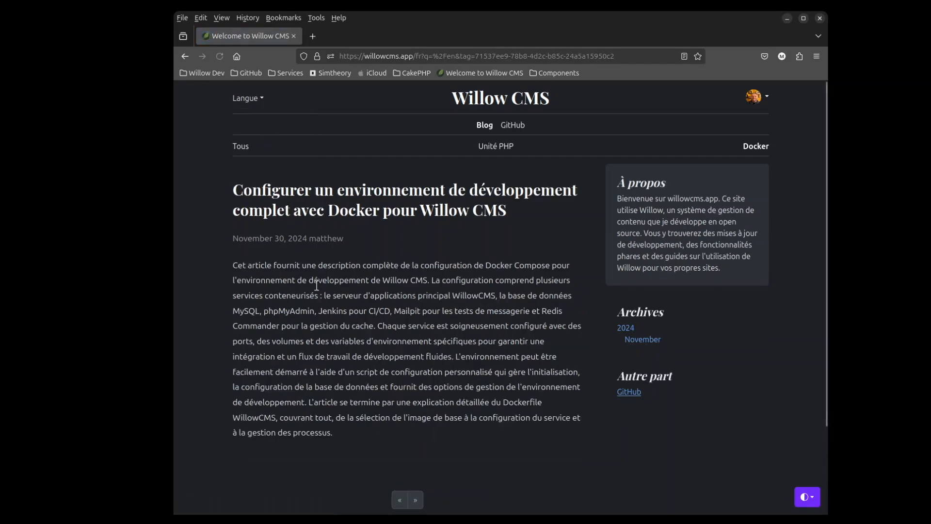